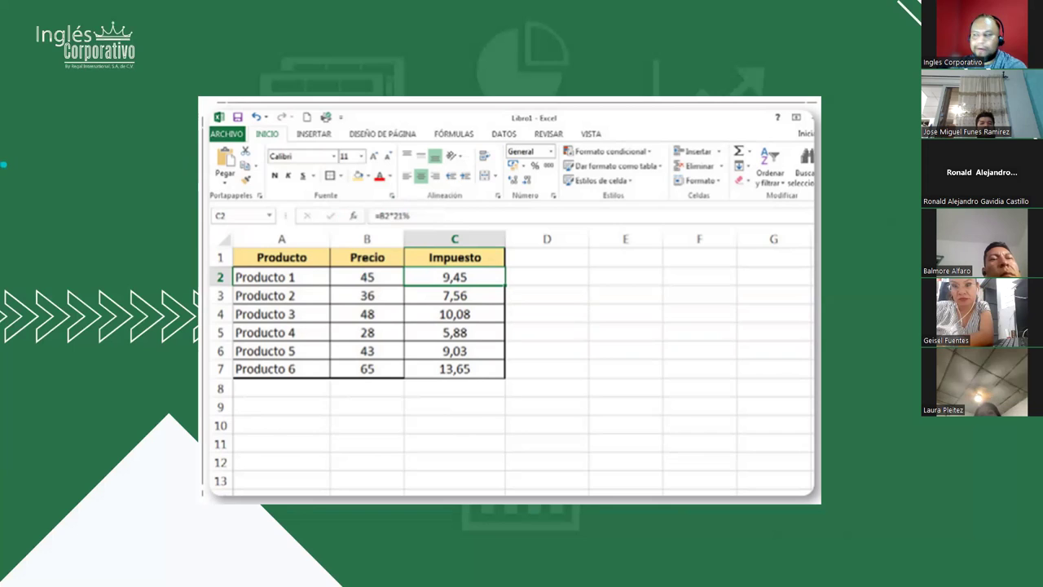
Switch to the Semana1 workbook in Excel and add a new worksheet after Ejercicio 1
key(alt+Tab)
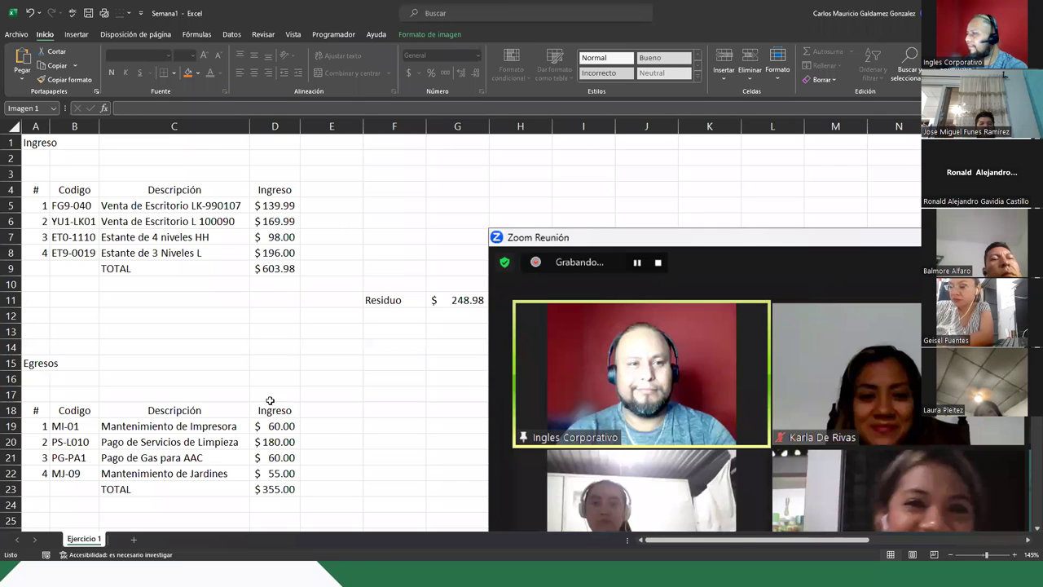
click(133, 539)
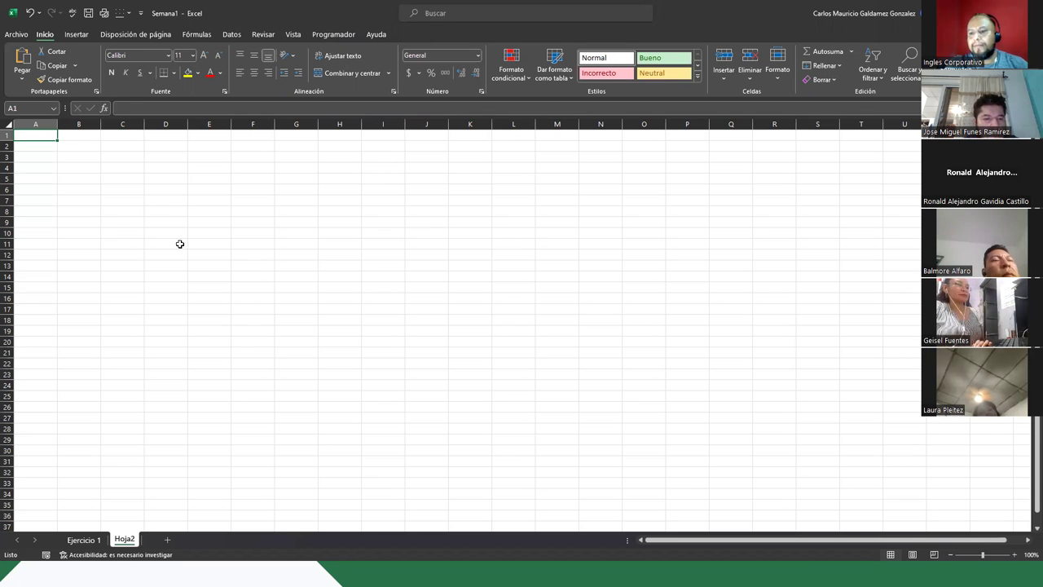
scroll(180, 250, up, 2)
scroll(180, 250, down, 2)
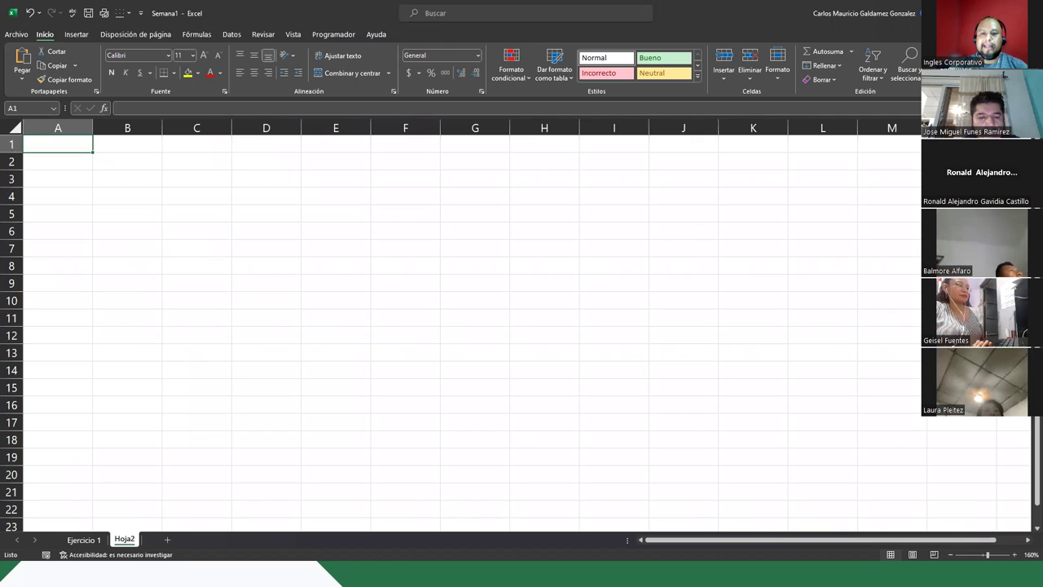
Enter the heading Productos in A1, with Producto 1 in A2 and Producto 2 in A3
key(alt+Tab)
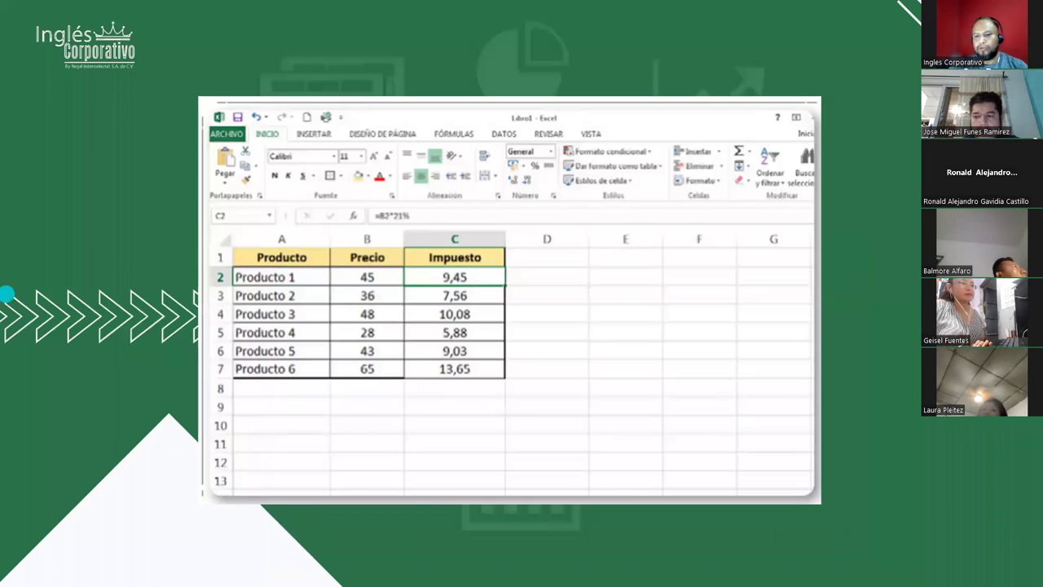
key(alt+Tab)
text(P)
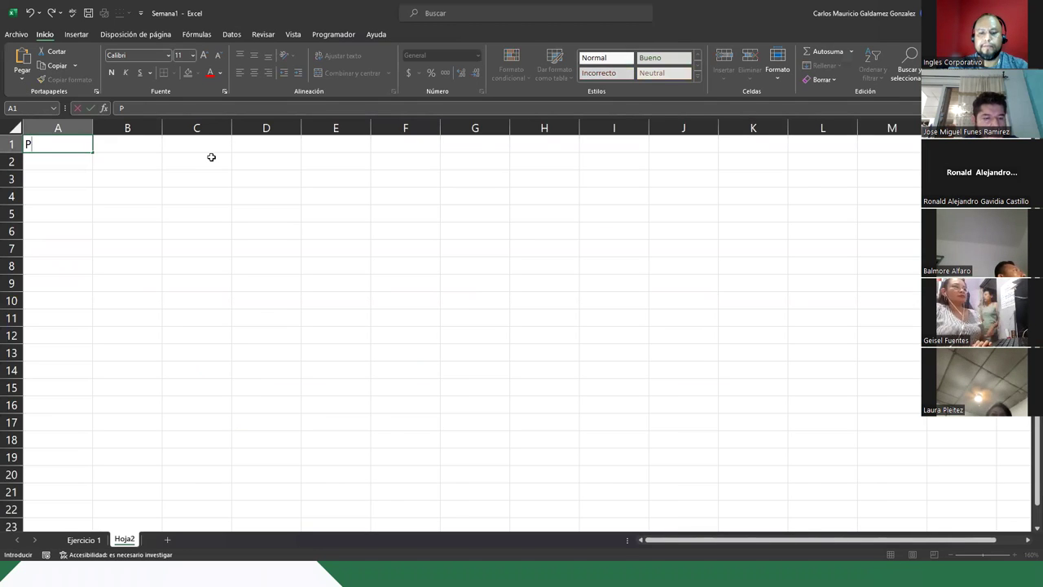
text(roductos)
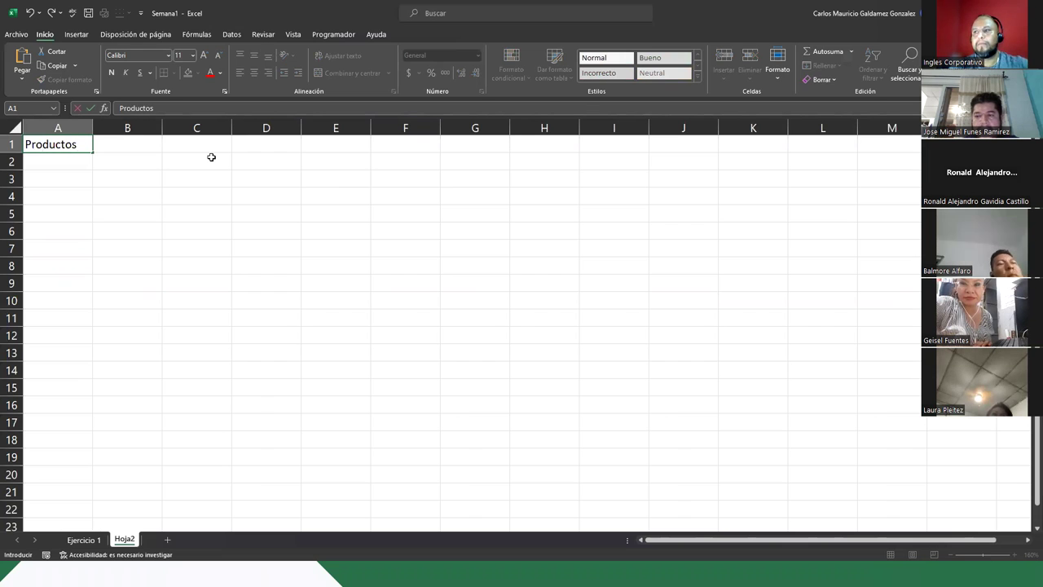
key(Return)
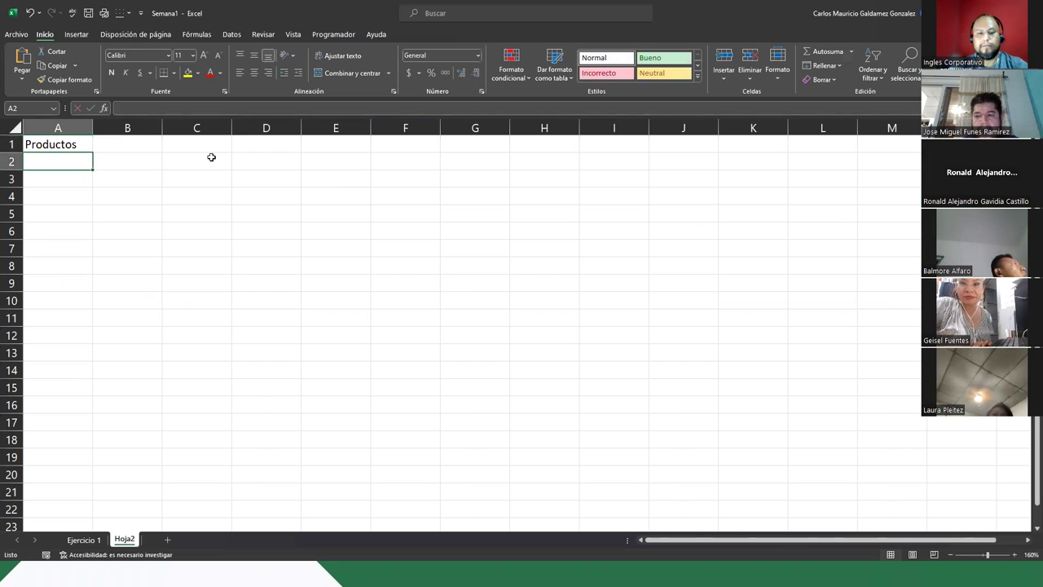
text(Producto 1)
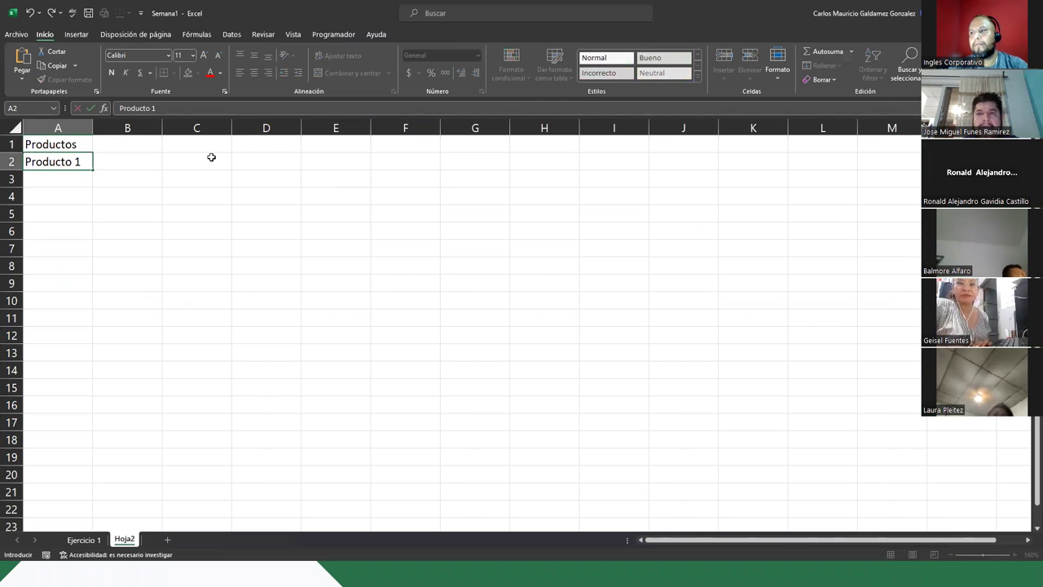
key(Return)
text(Producto 2)
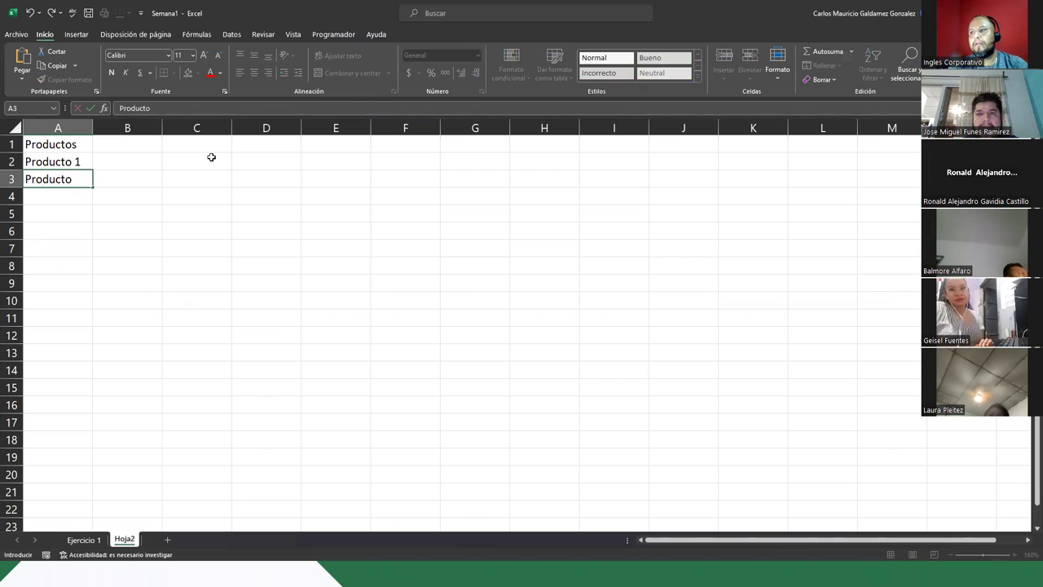
key(Return)
Extend the Producto 1 and Producto 2 series down to Producto 6 in A7
key(Up)
key(Up)
key(shift+Down)
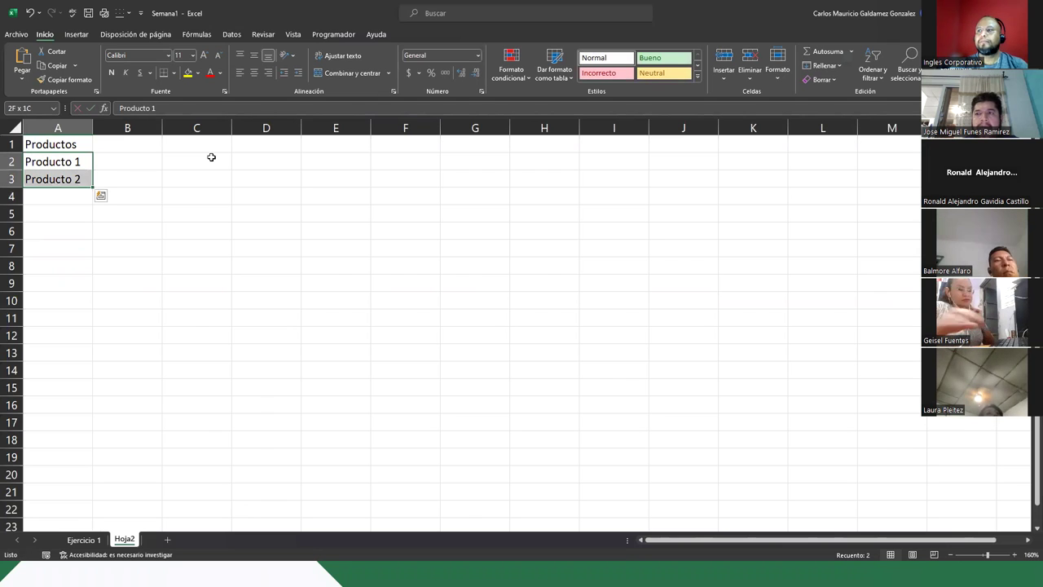
drag(94, 189, 67, 254)
key(alt+Tab)
key(alt+Tab)
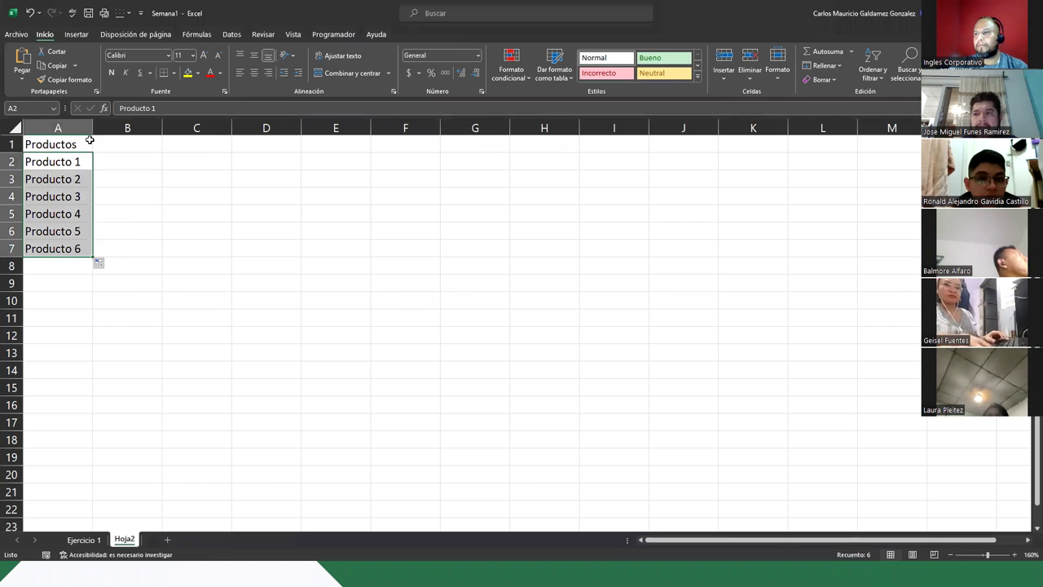
Enter the heading Precio in B1 and the prices 49, 35, 48, 39, 56 and 44 in B2 through B7
click(103, 143)
text(Precio)
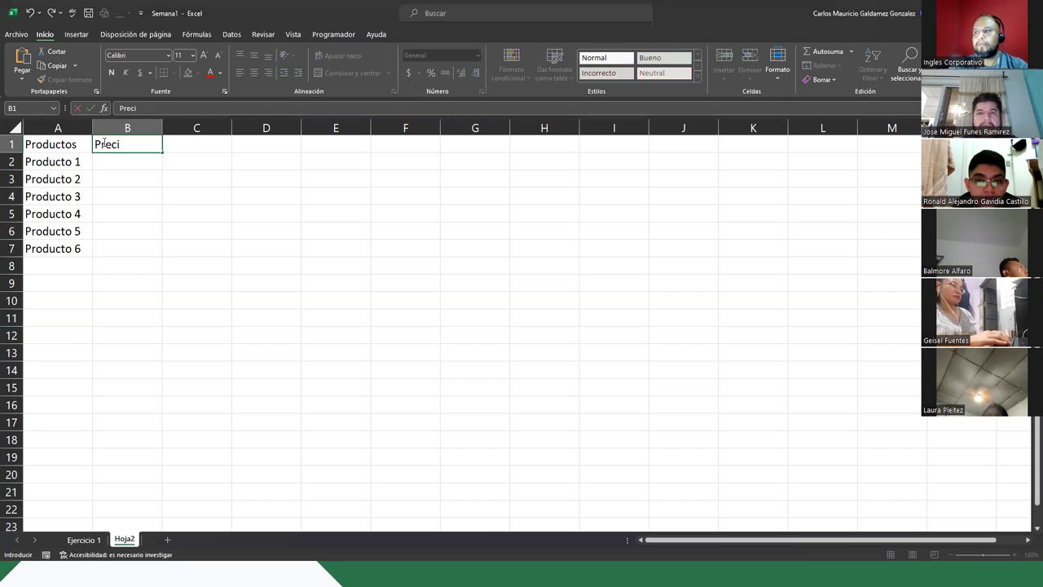
key(Return)
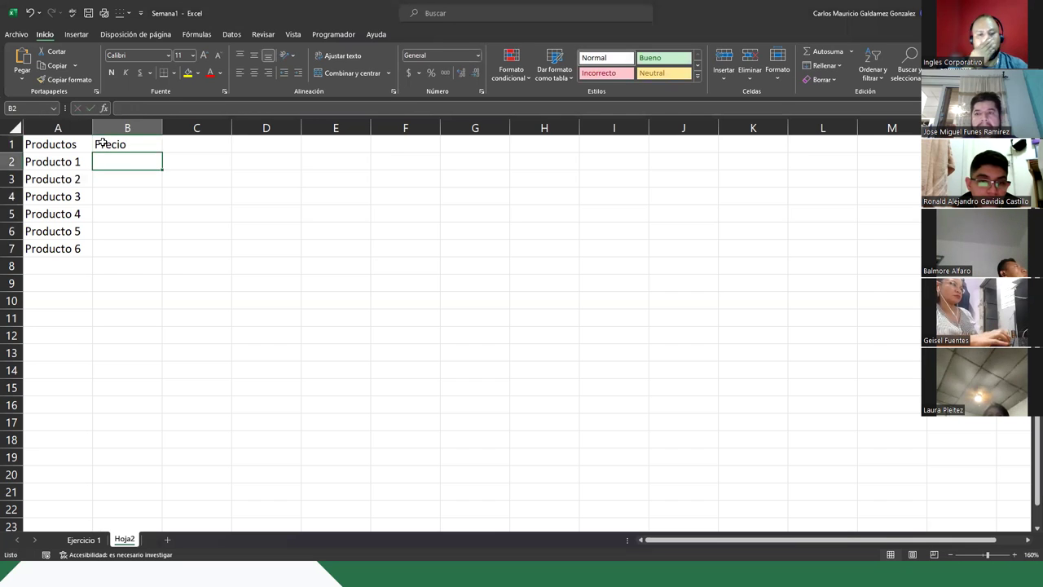
text(49)
key(Return)
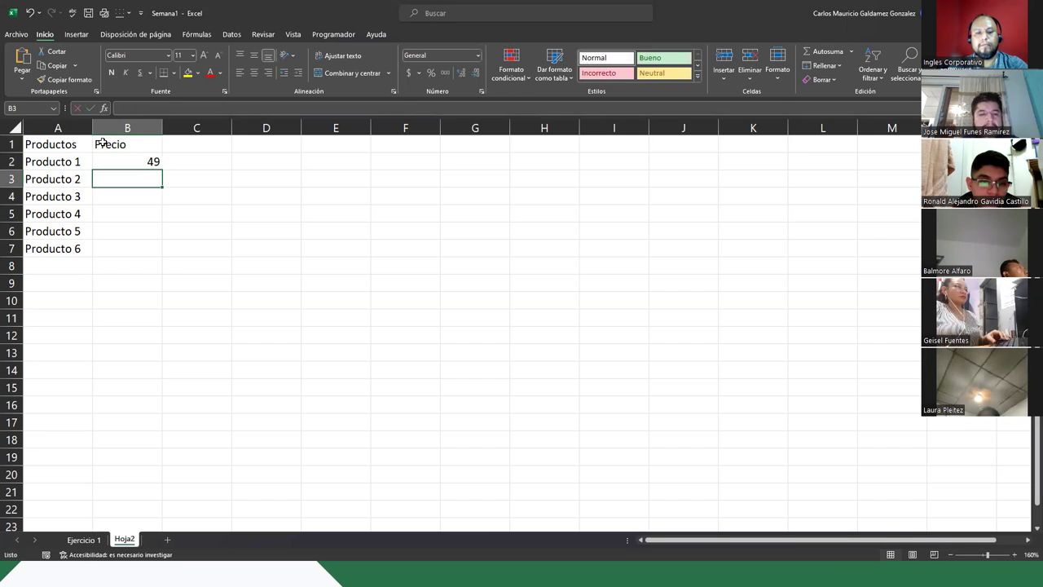
text(35)
key(Return)
text(48)
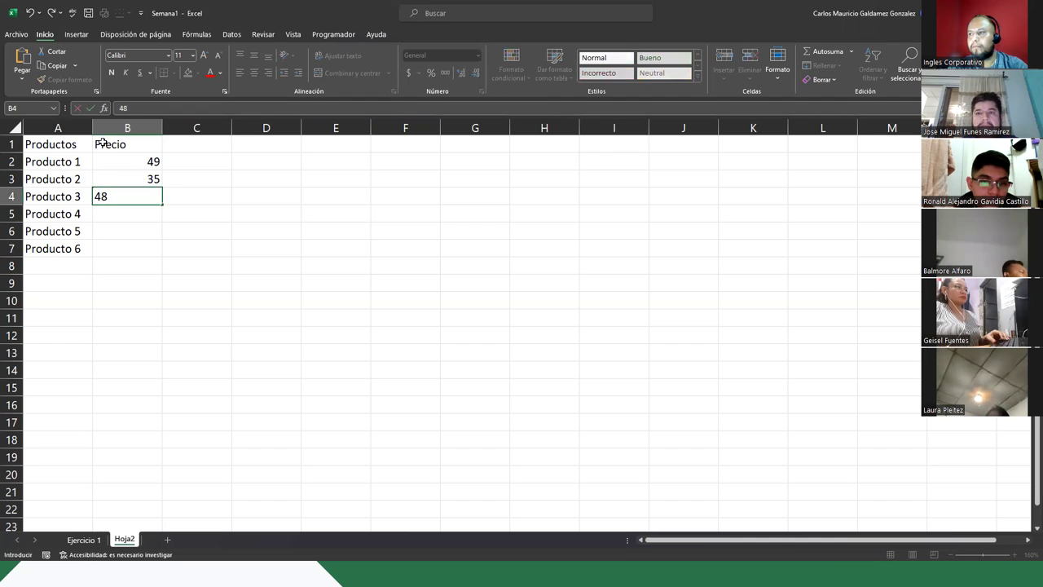
key(Return)
text(39)
key(Return)
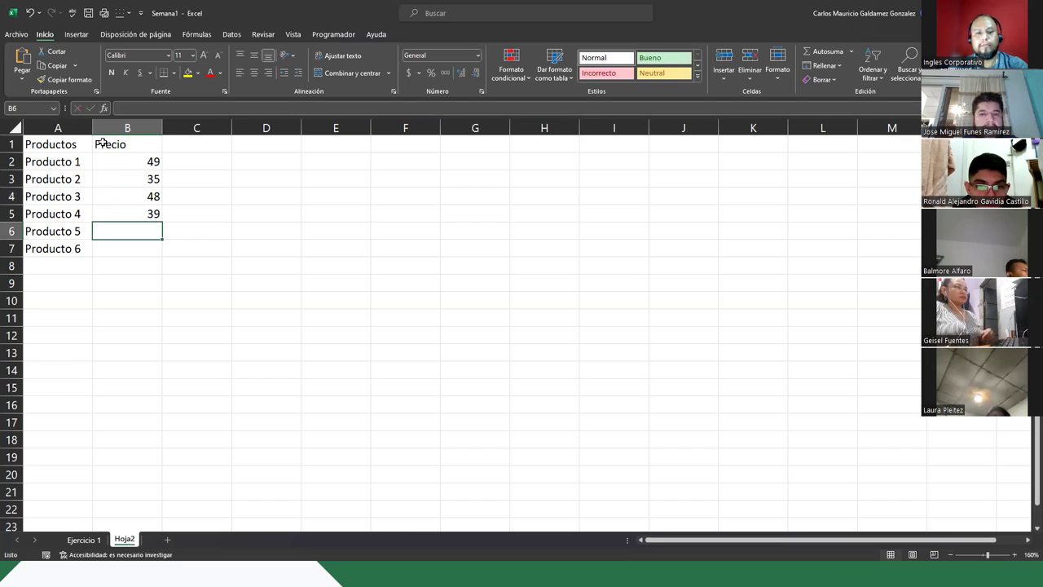
text(56)
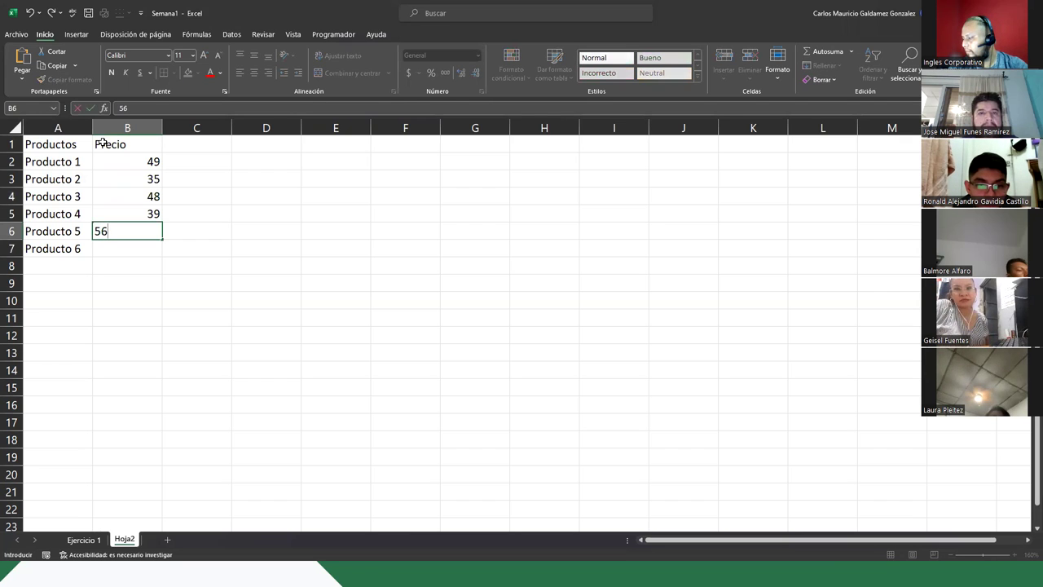
key(Return)
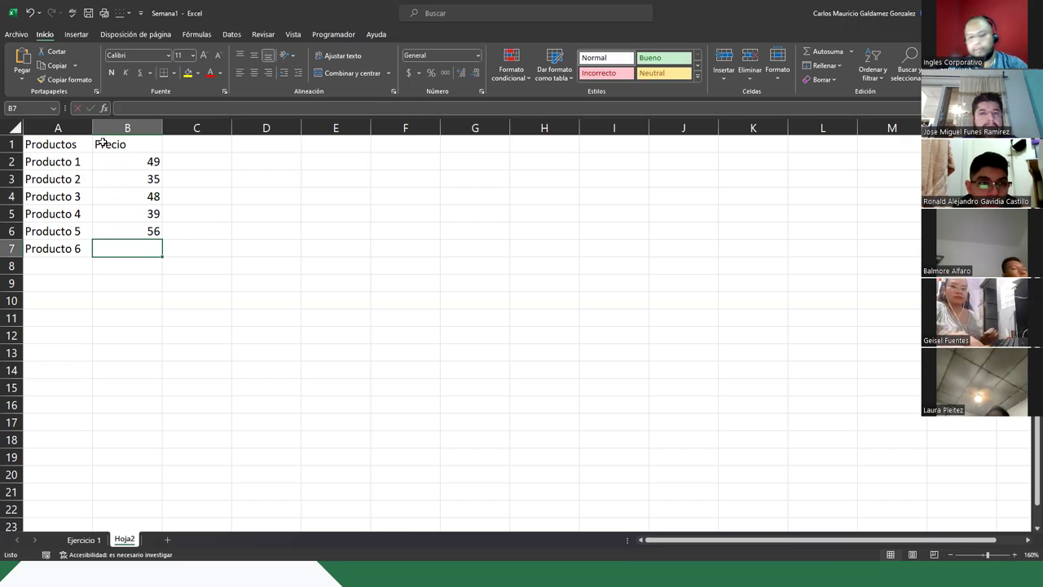
text(44)
key(Return)
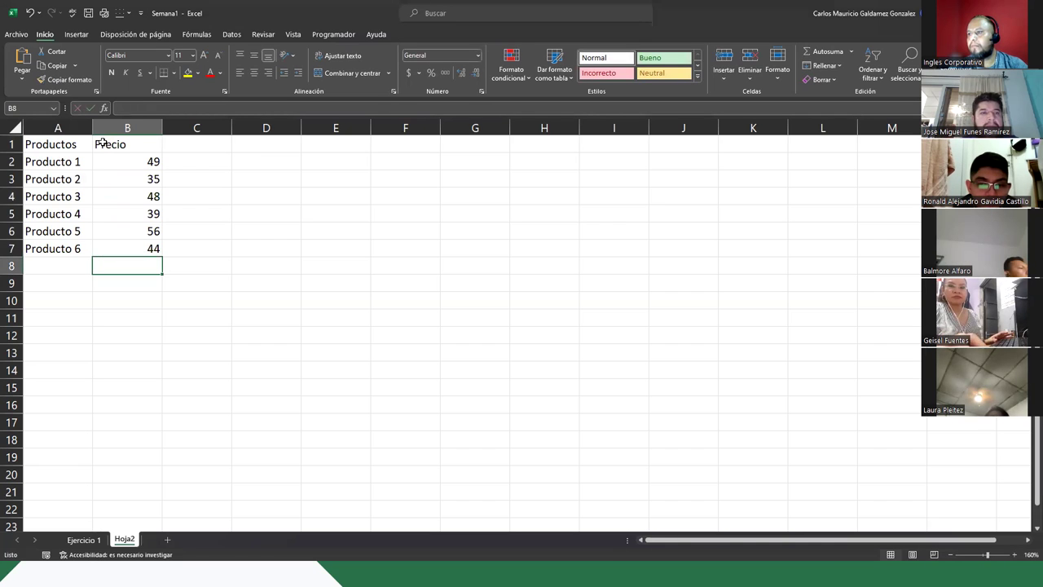
Add the column heading Impuesto in C1, following the example table on the slide
key(Up)
key(Right)
key(alt+Tab)
key(alt+Tab)
key(Up)
key(Up)
key(Up)
key(Up)
key(Up)
key(Up)
text(Impuesto)
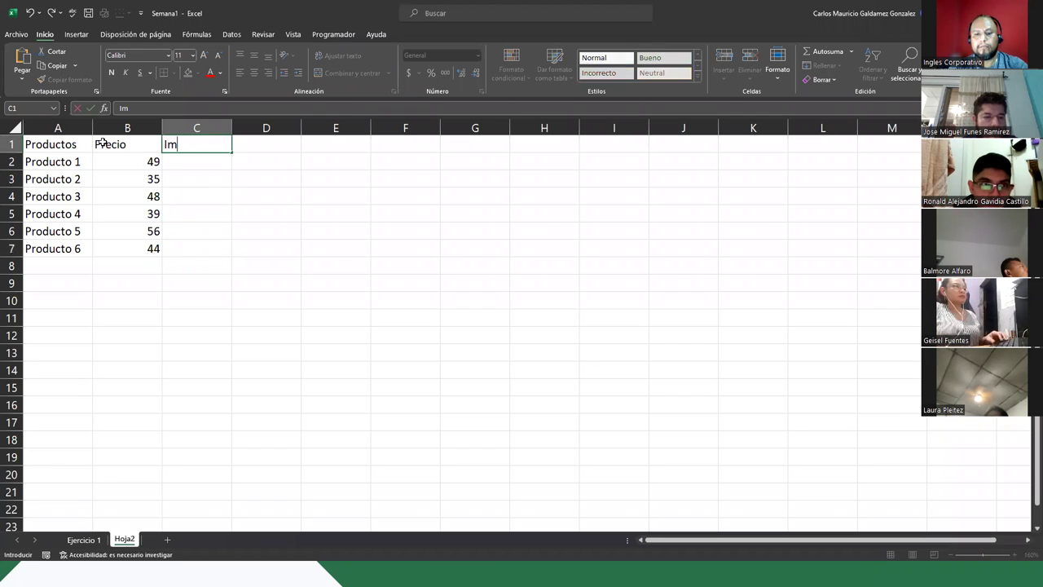
key(Return)
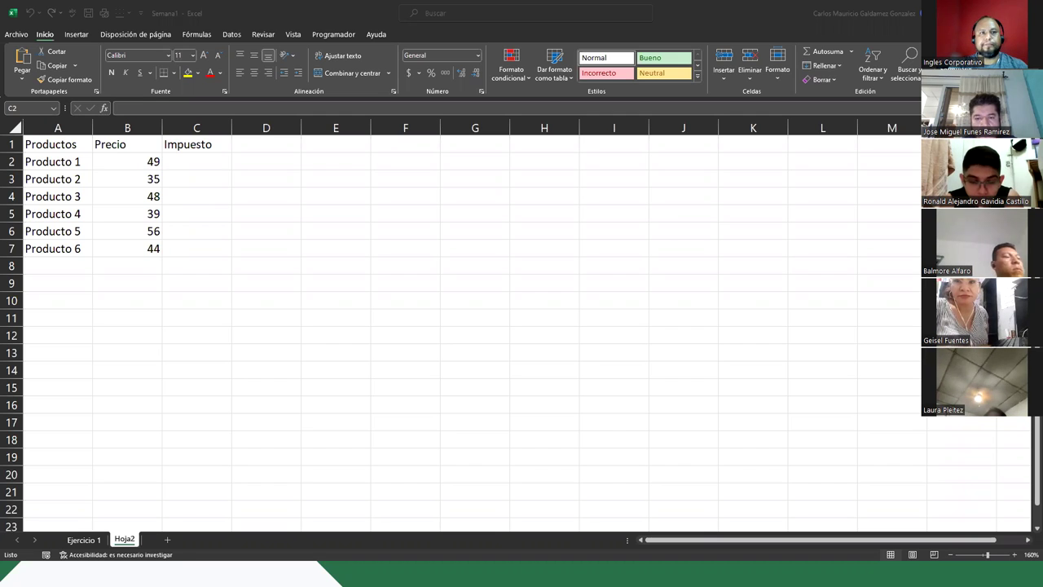
Calculate the tax for Producto 1 in C2 with the formula =B2*13%
click(185, 157)
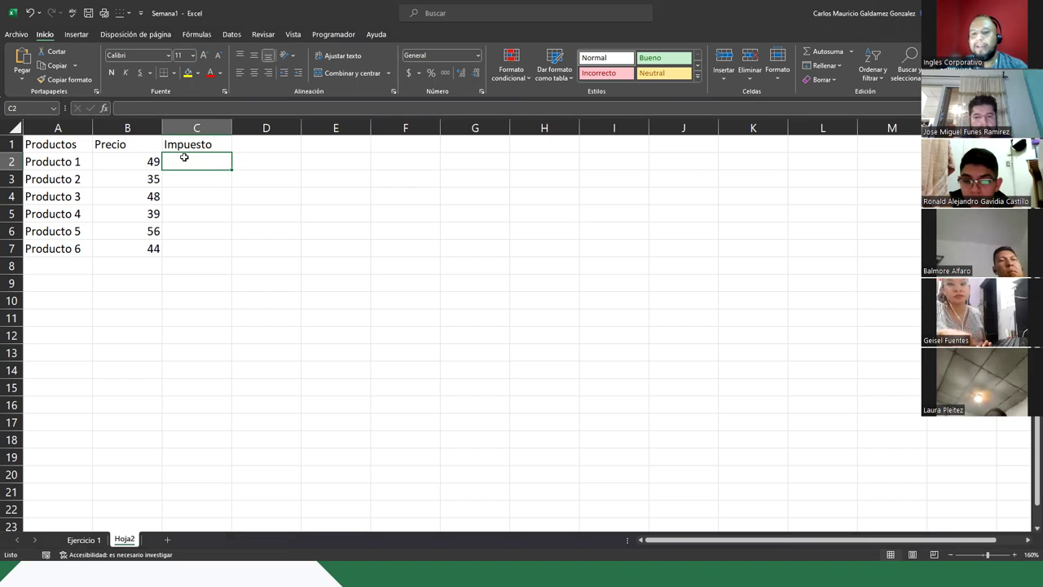
text(=)
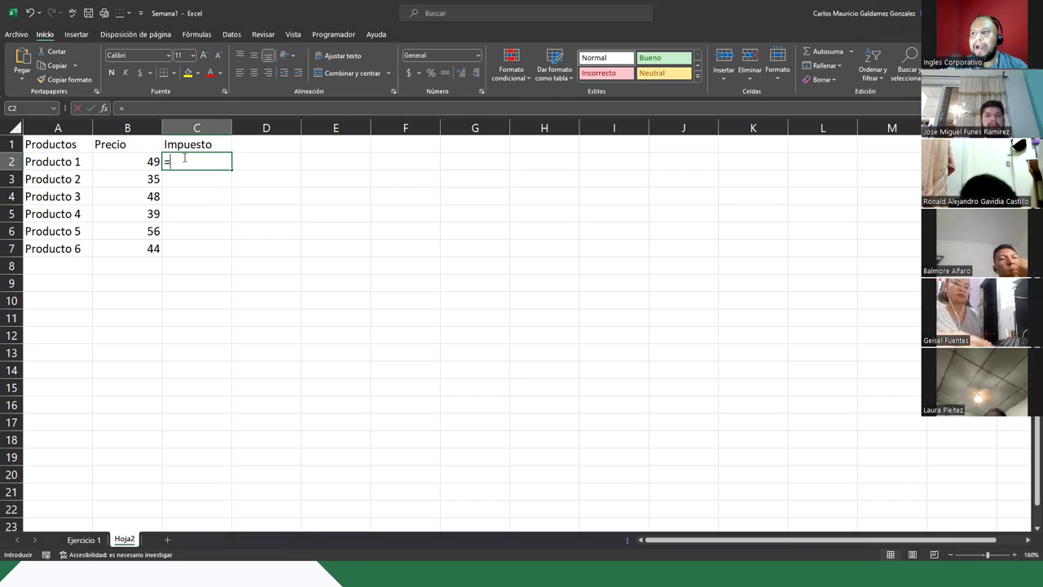
key(Left)
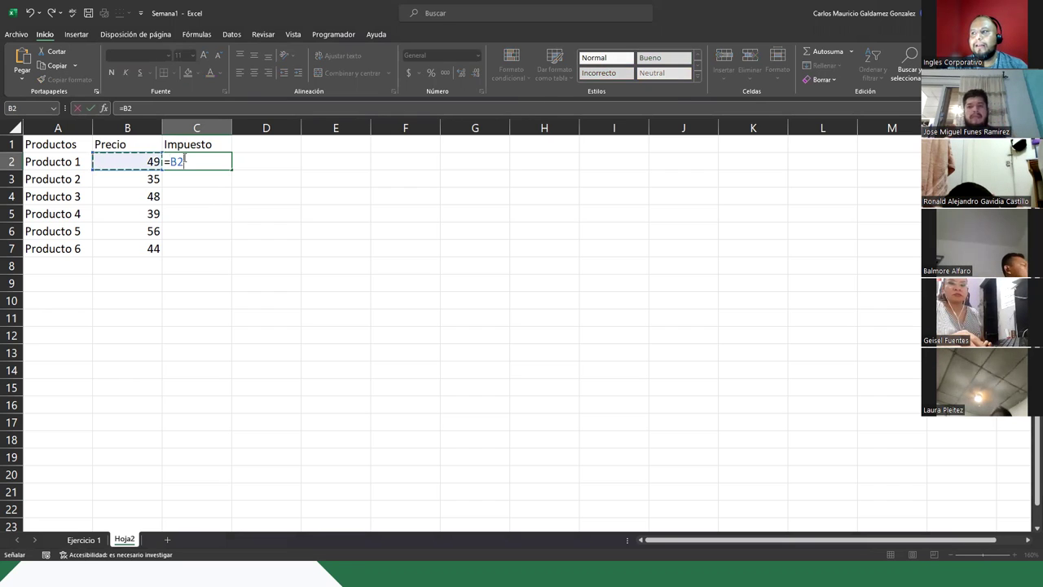
text(*)
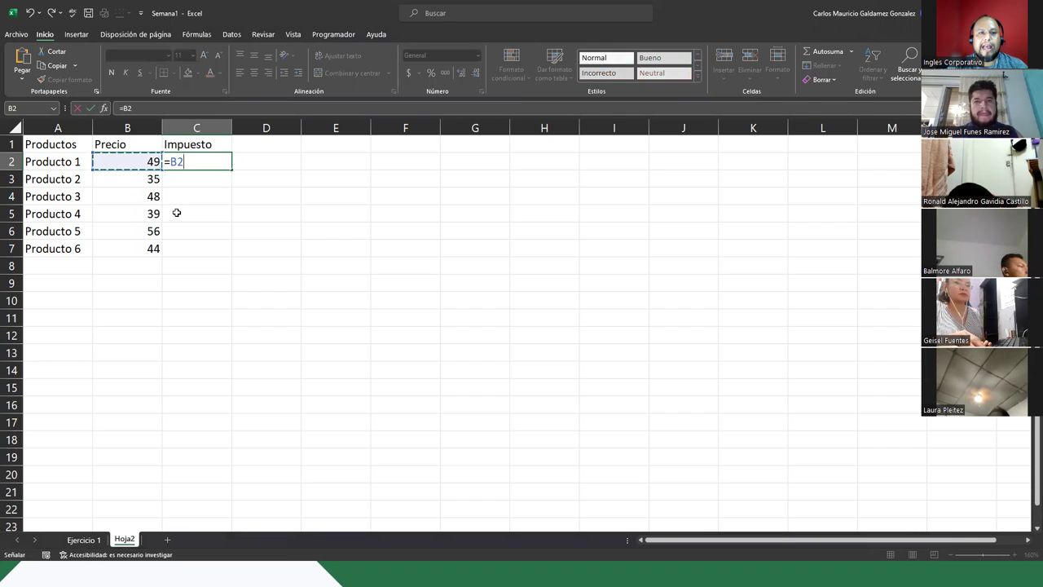
text(13)
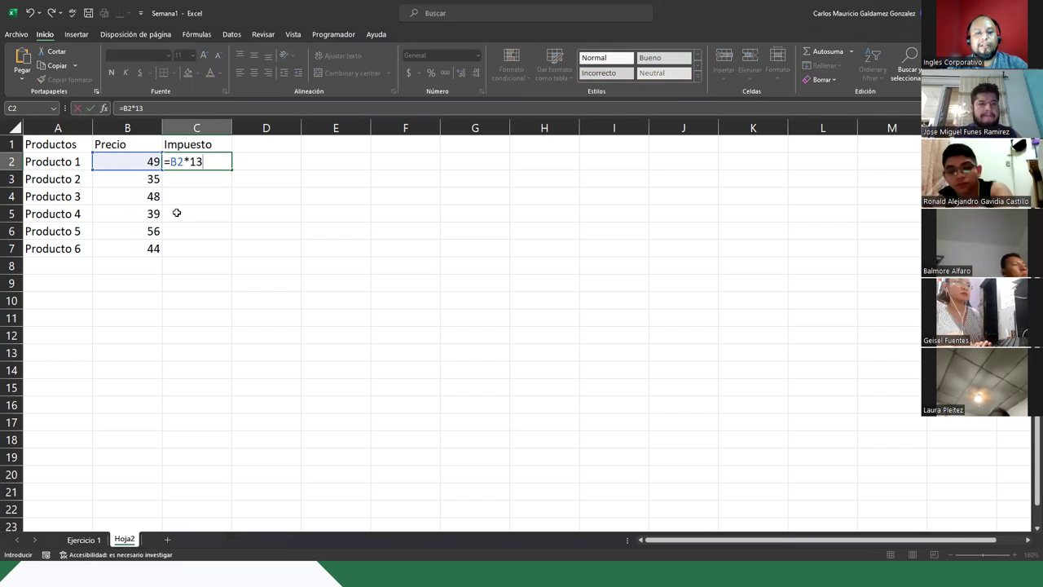
text(%)
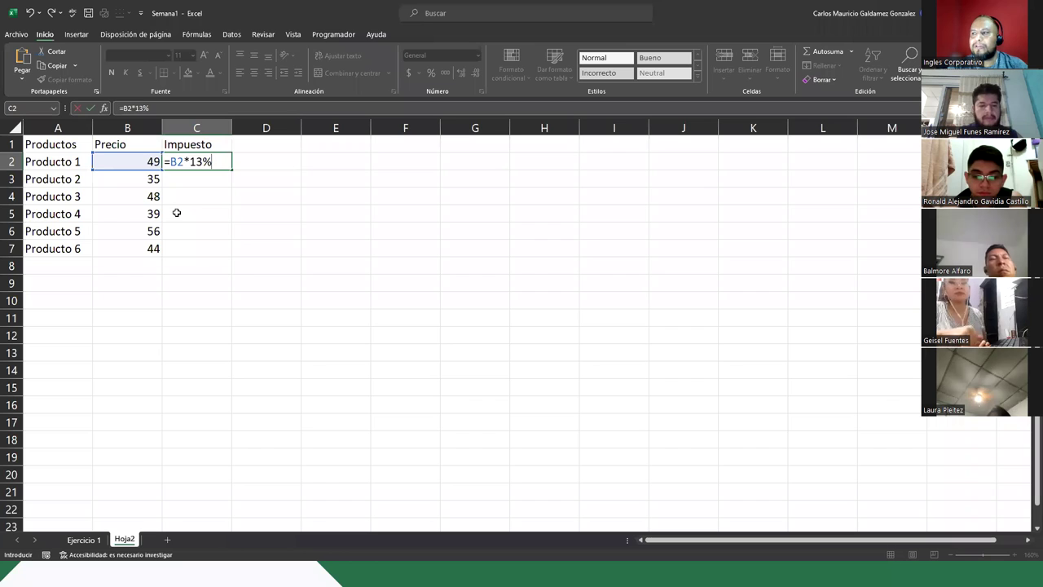
key(Return)
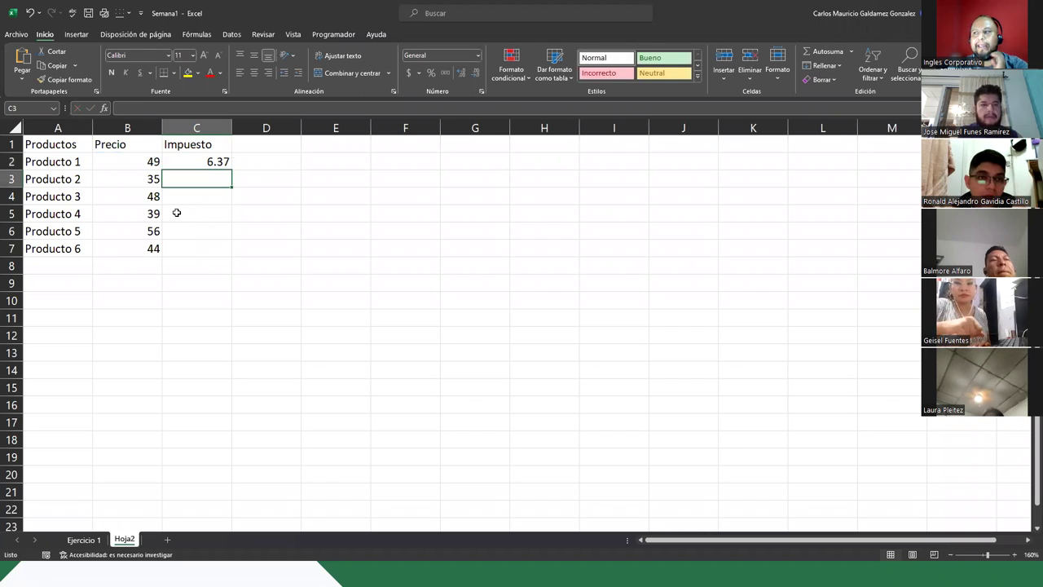
click(130, 163)
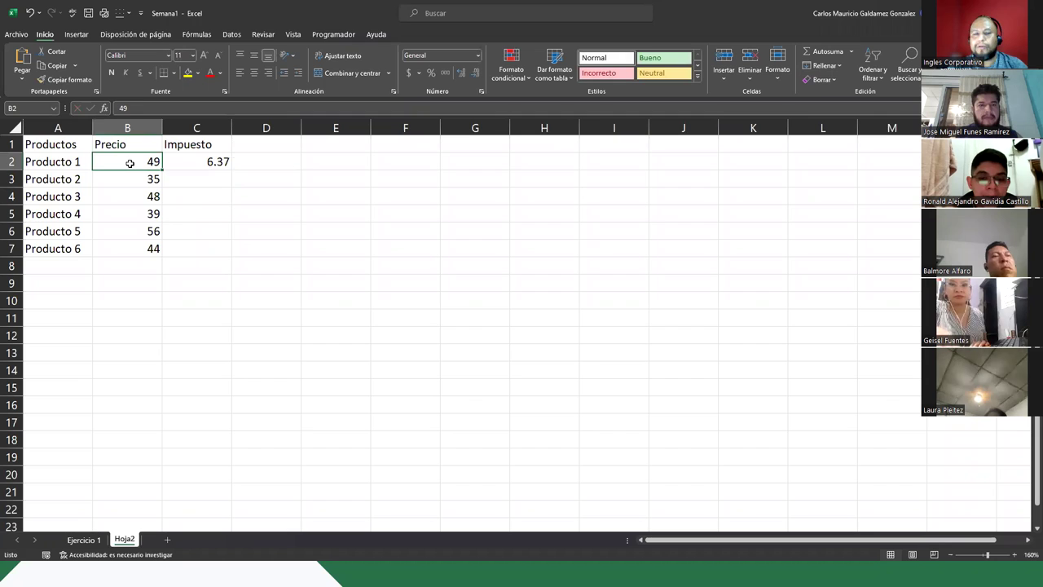
click(203, 157)
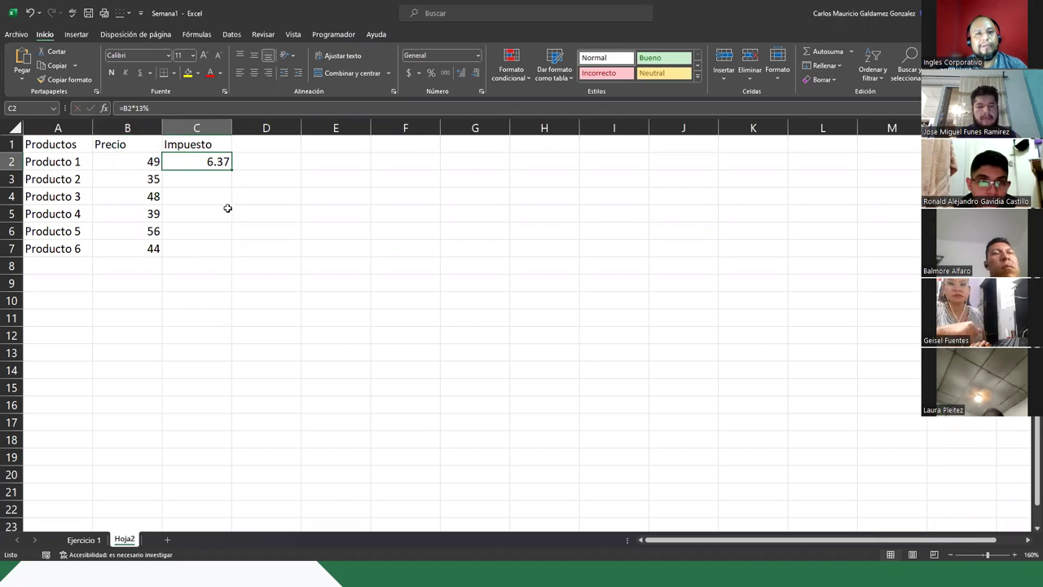
Add the column heading Precio Venta in D1
click(262, 143)
text(Precio)
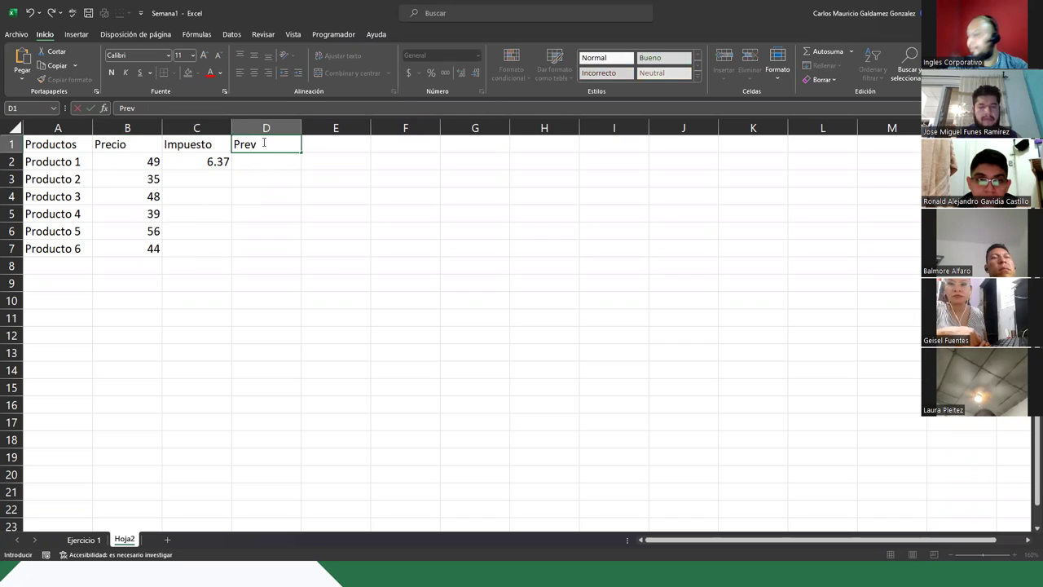
text( Venta)
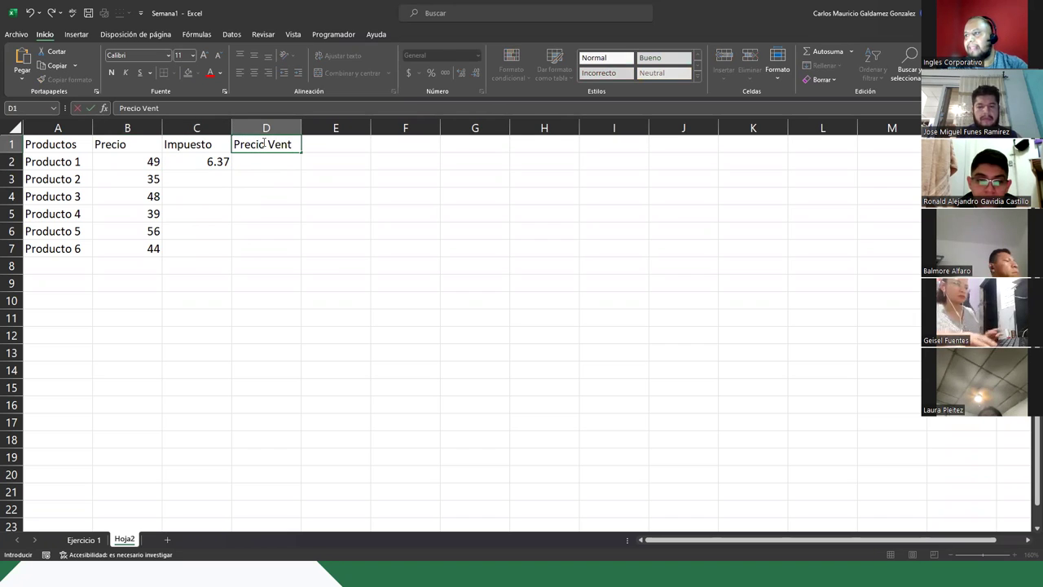
key(Return)
Calculate the sale price for Producto 1 in D2 with the formula =B2+C2
text(=)
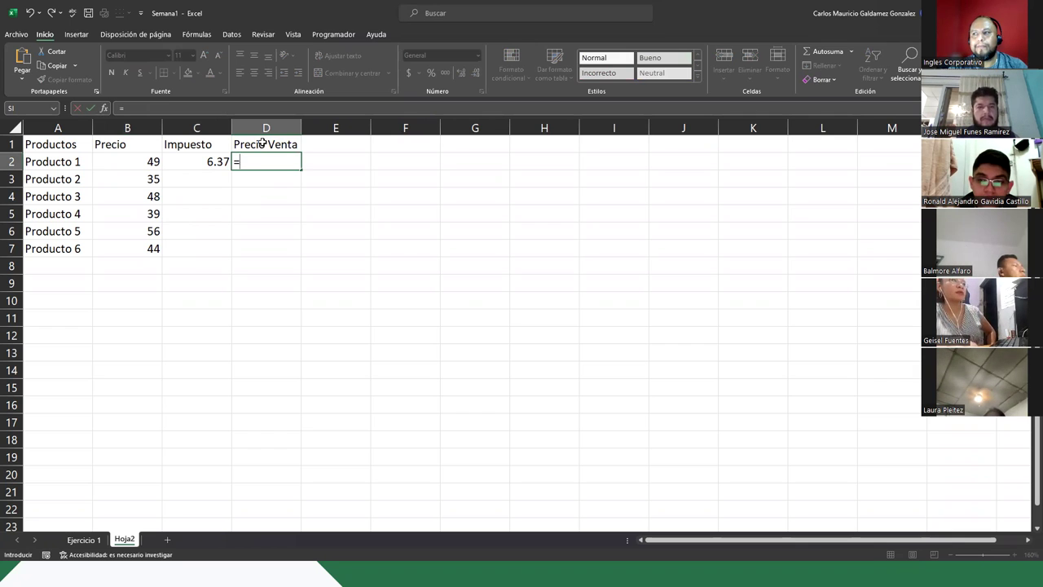
key(Left)
key(Left)
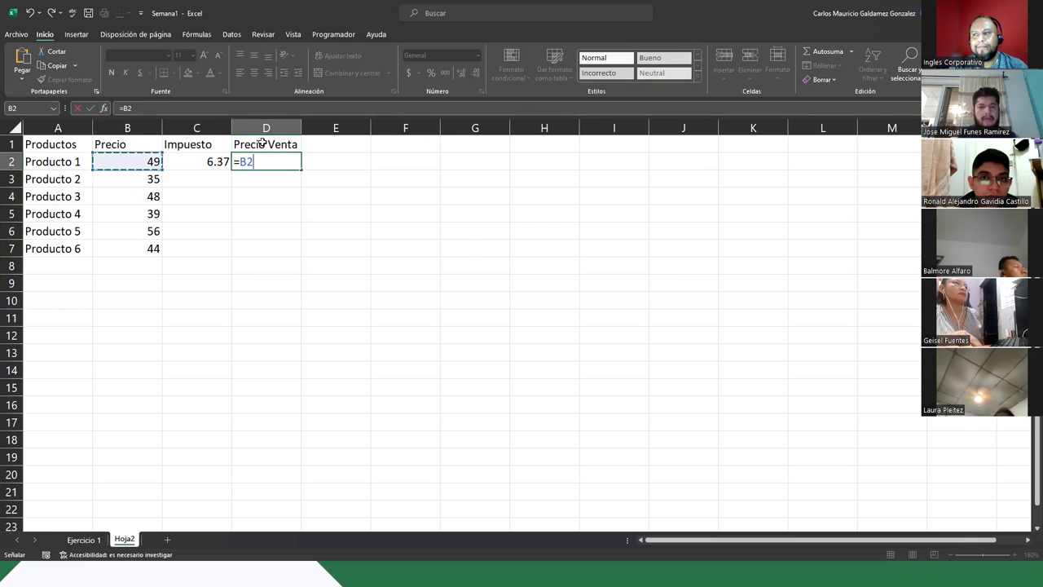
text(+)
key(Left)
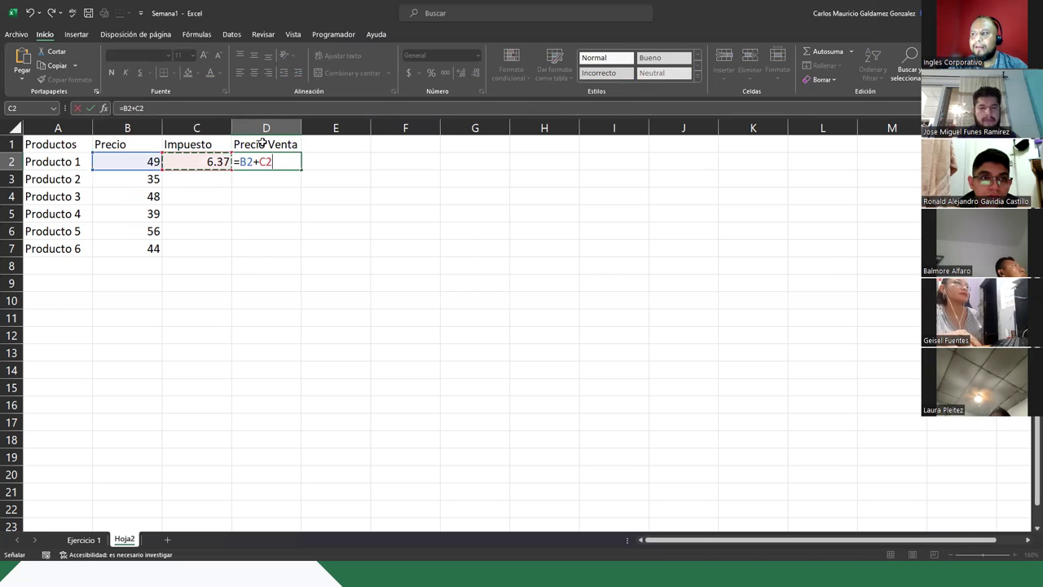
key(ctrl+Return)
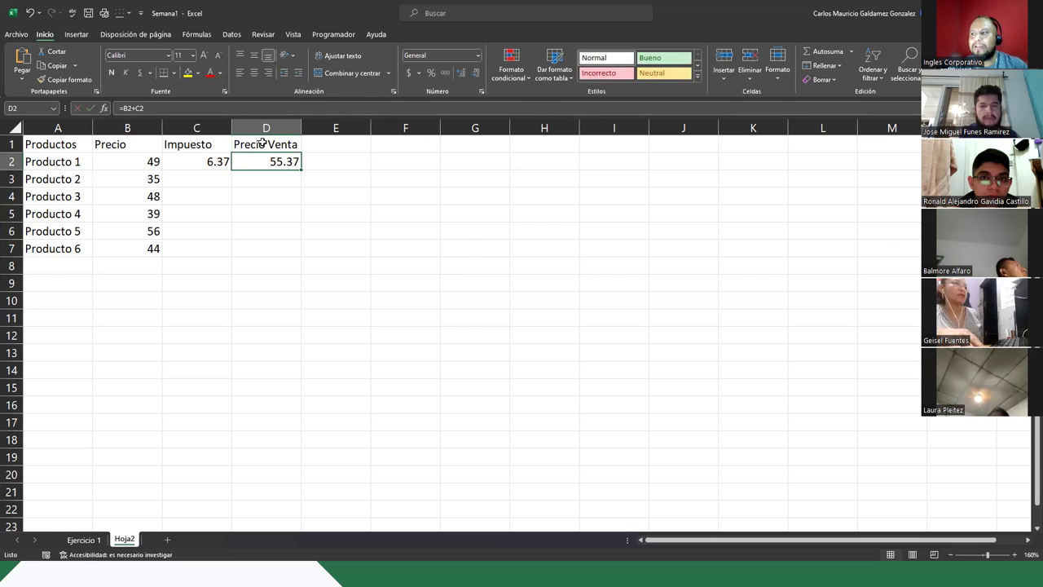
key(Left)
key(Left)
key(Left)
key(Right)
key(Right)
key(Right)
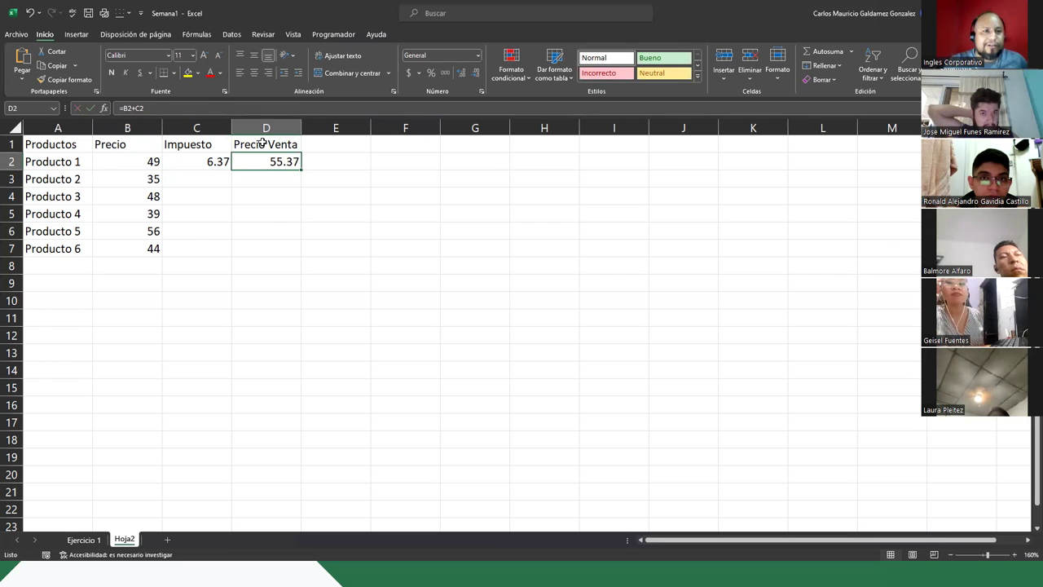
click(140, 163)
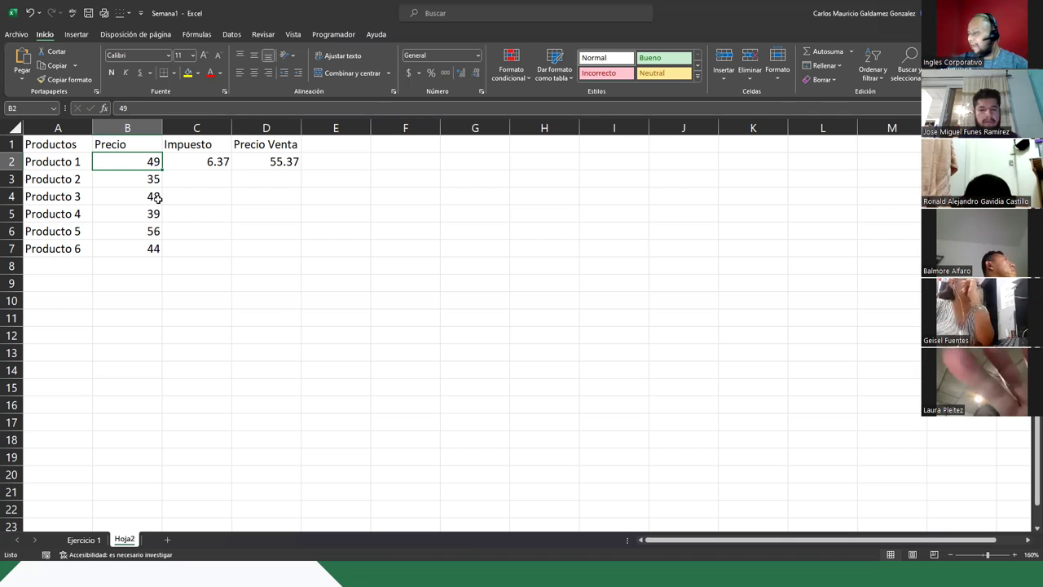
Calculate the tax for Producto 2 in C3 with the formula =B3*13%
click(220, 179)
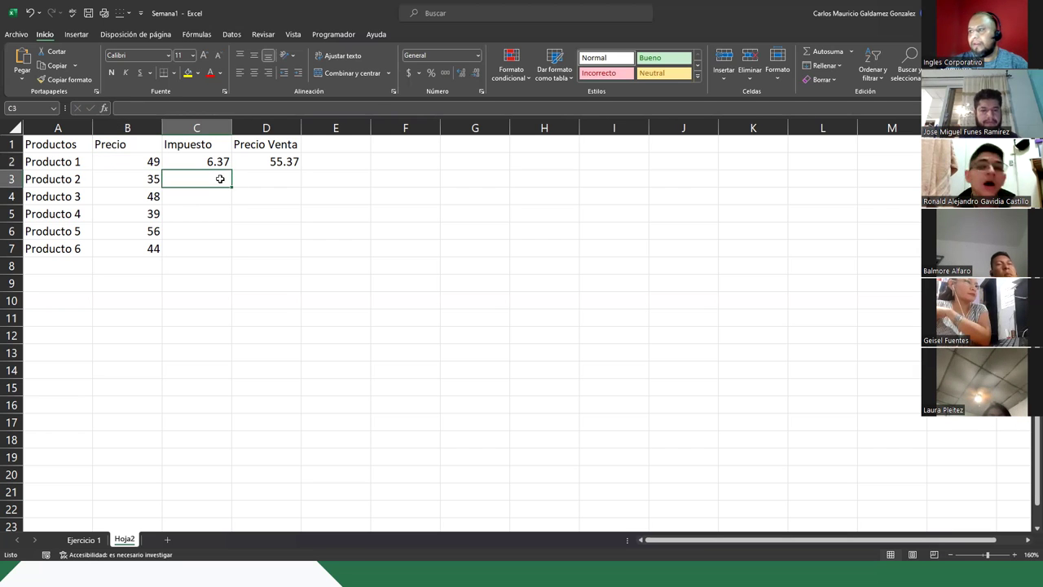
text(=)
key(Left)
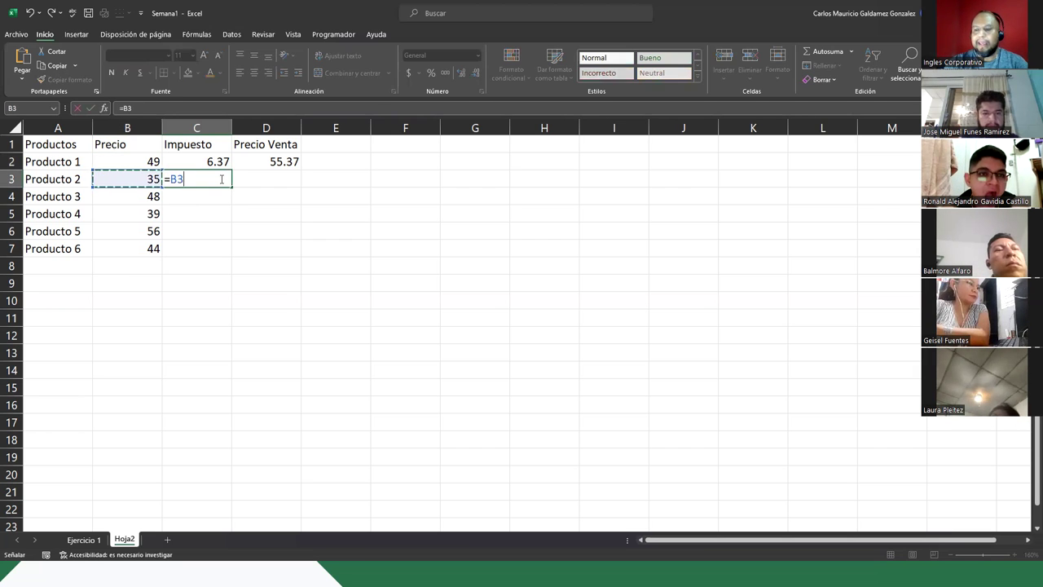
text(*13)
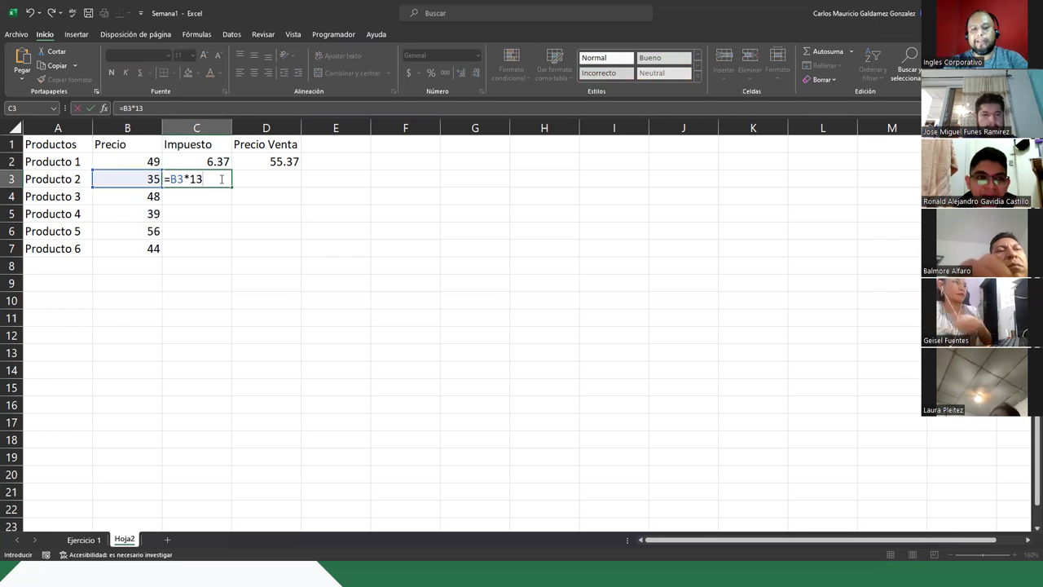
text(%)
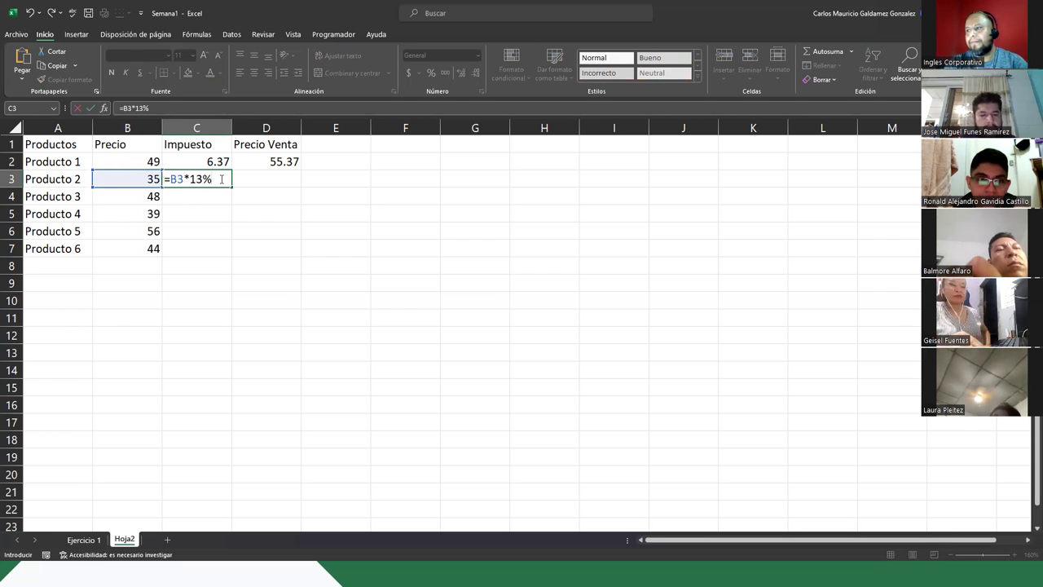
key(Tab)
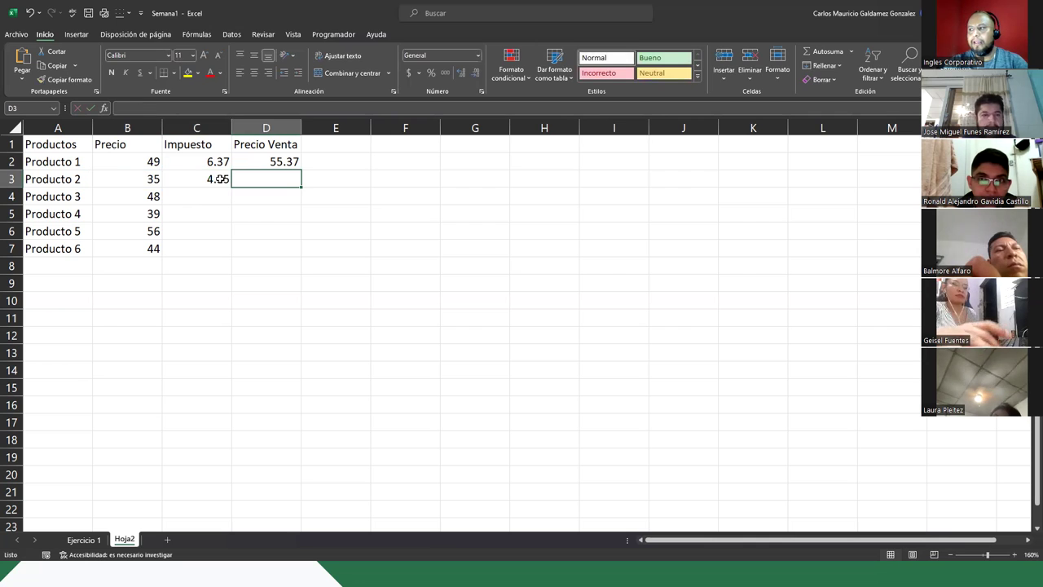
Calculate the sale price for Producto 2 in D3 with the formula =B3+C3
text(=)
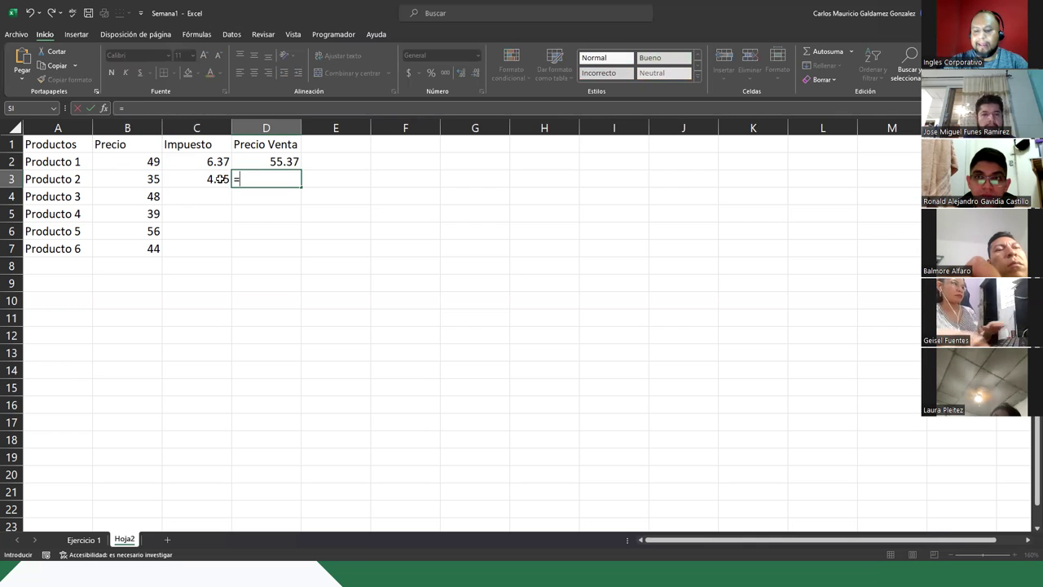
key(Left)
key(Left)
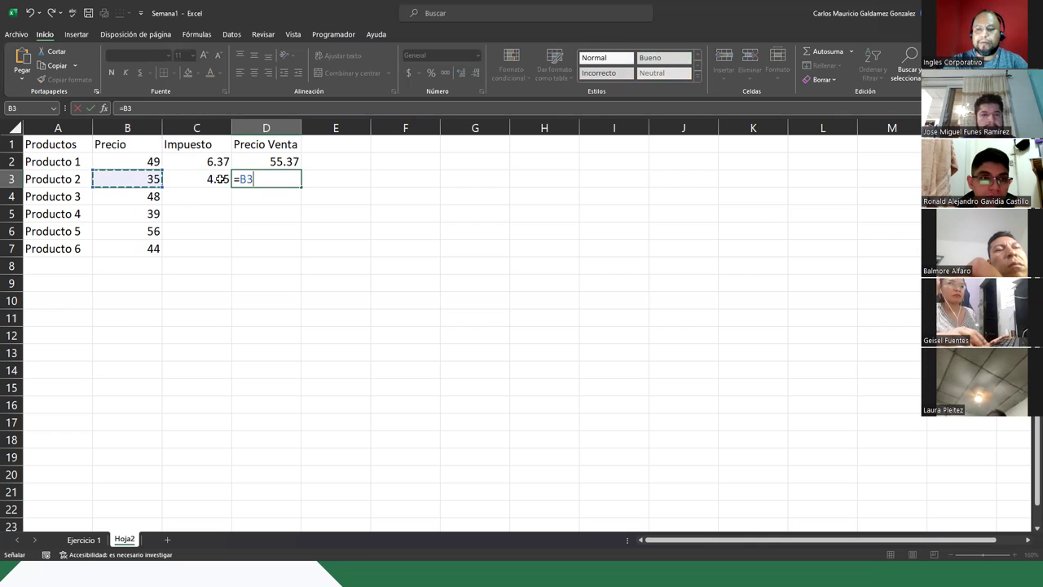
text(+)
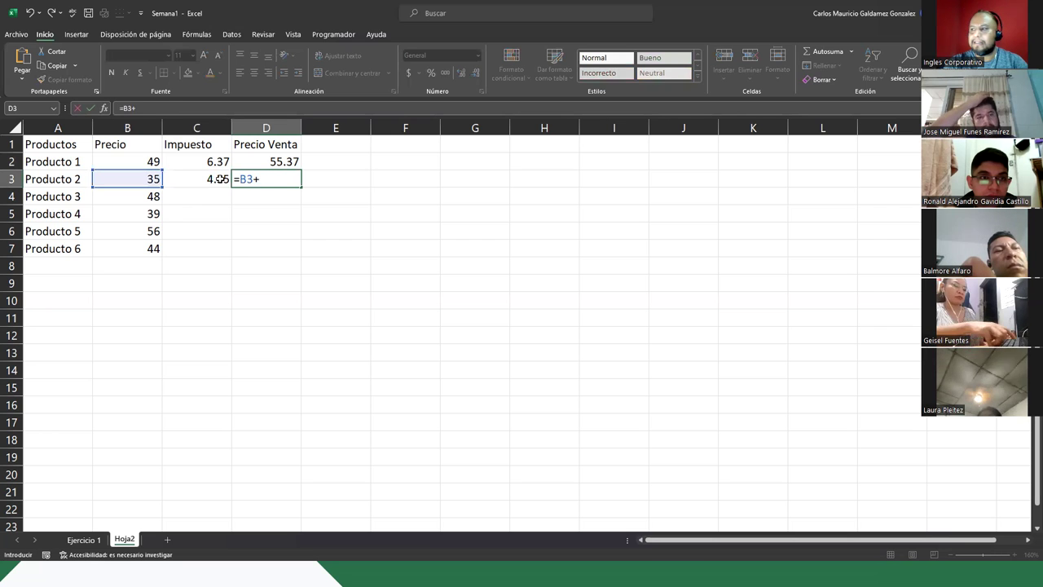
key(Left)
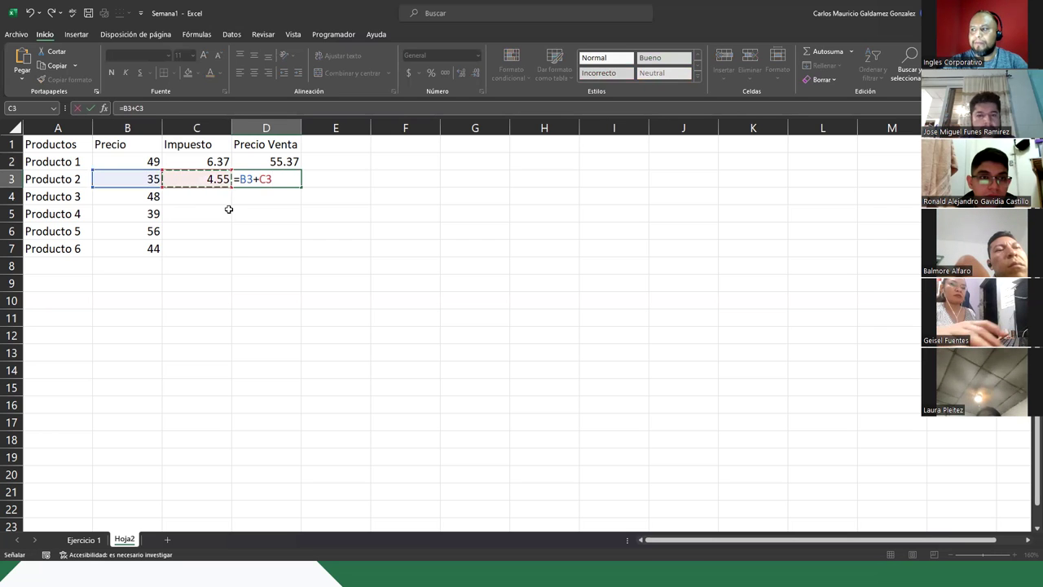
key(Return)
Calculate the tax for Producto 3 in C4 with the formula =B4*13%
key(Left)
key(Left)
key(Right)
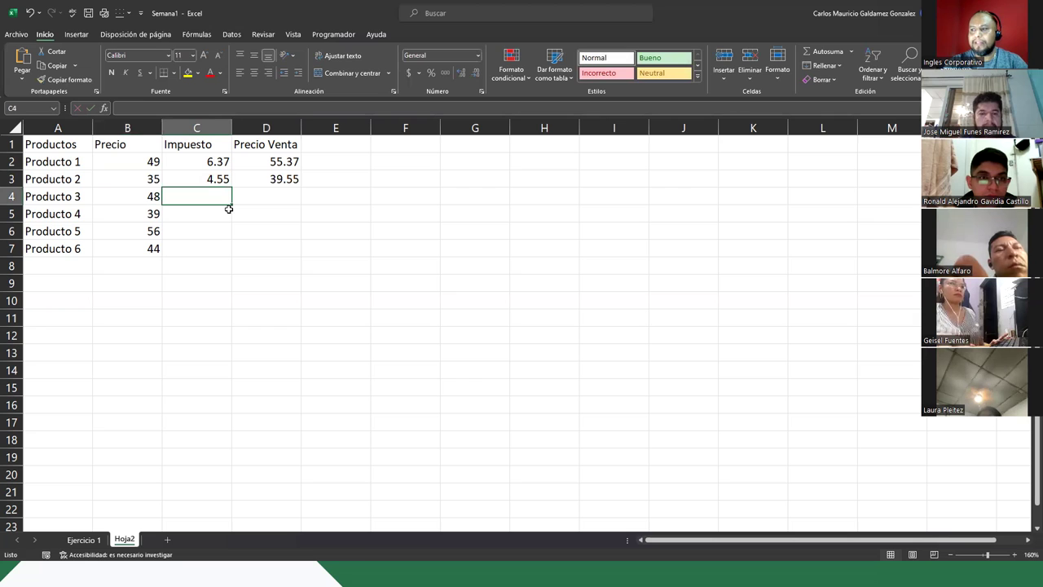
text(=)
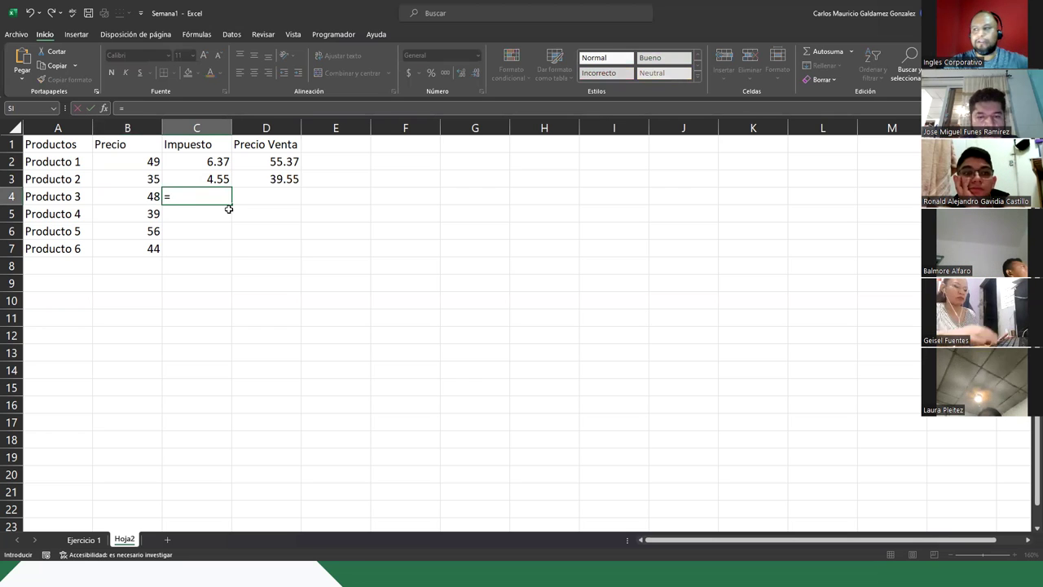
key(Left)
text(*13%)
key(Tab)
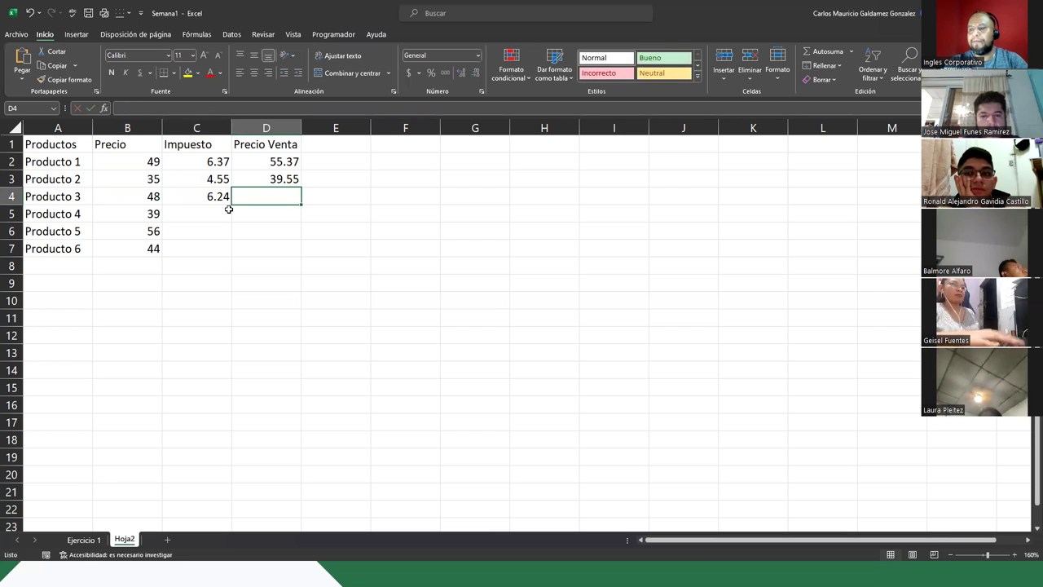
Calculate the sale price for Producto 3 in D4 with the formula =B4+C4
text(=)
key(Left)
key(Left)
text(+)
key(Left)
key(Left)
key(Right)
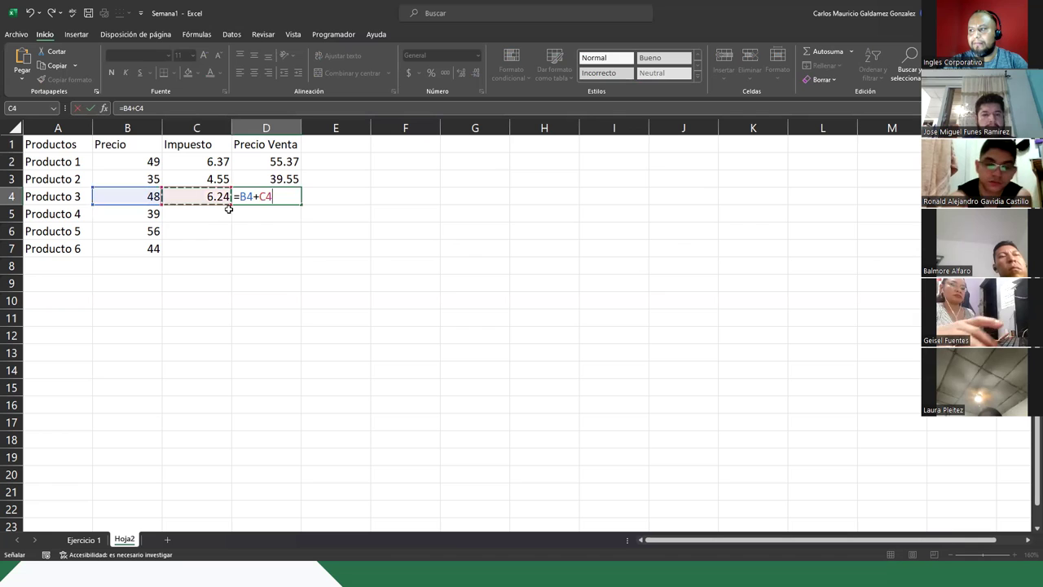
key(Return)
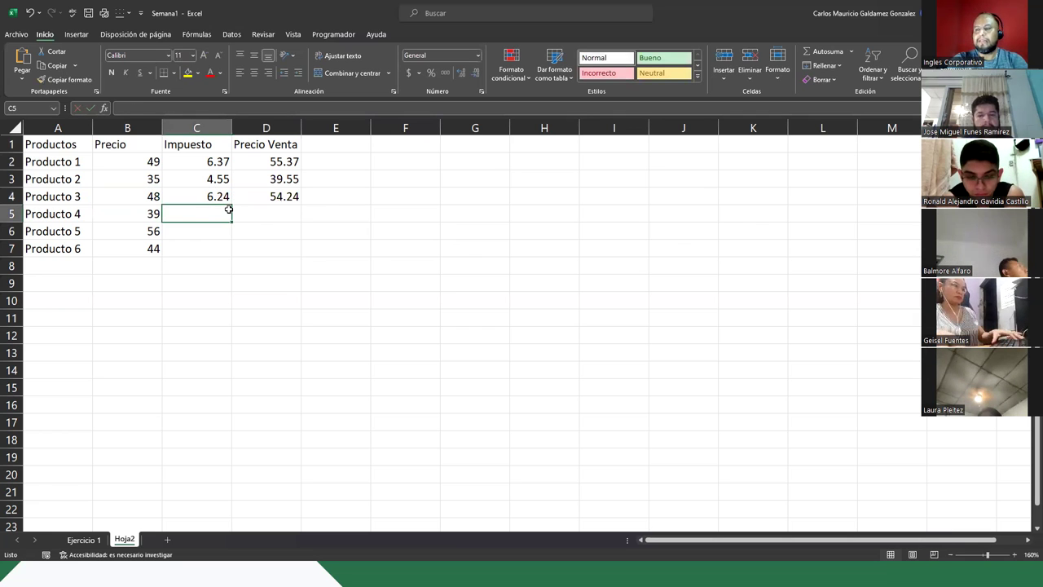
Apply the Contabilidad number format to the price, tax and sale price cells B2:D7
drag(131, 162, 283, 250)
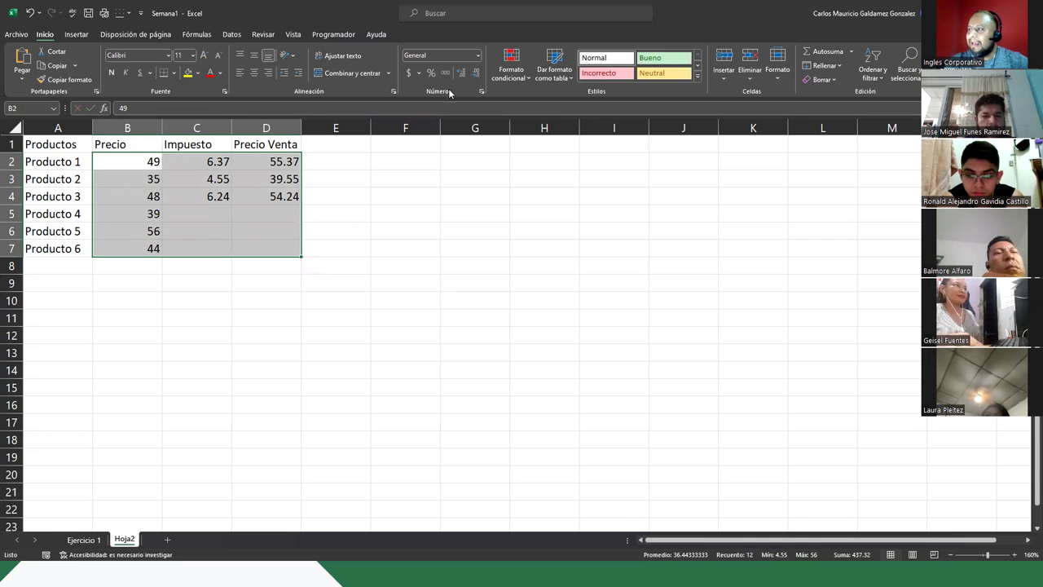
click(478, 55)
click(460, 158)
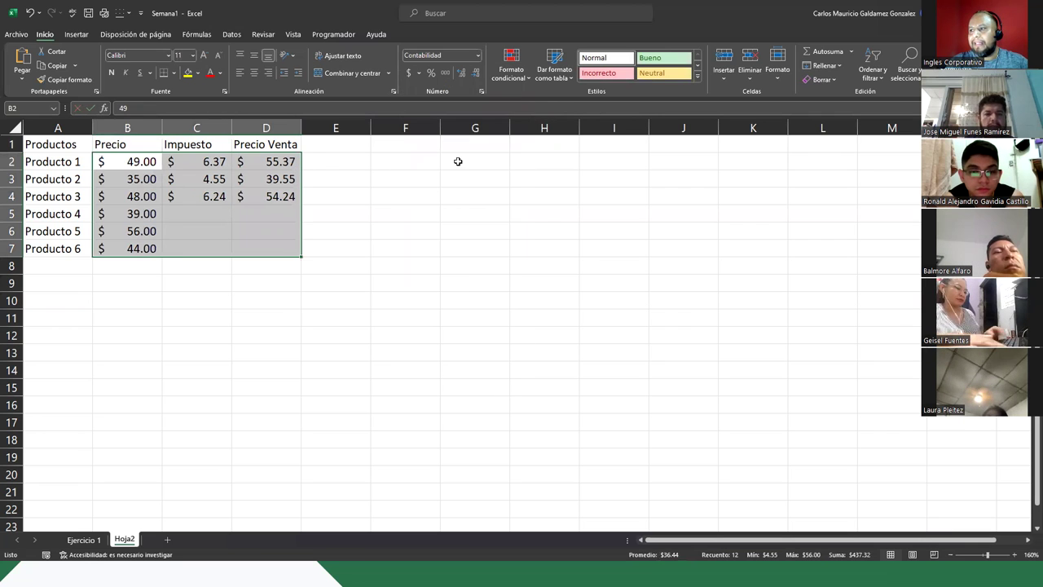
Calculate the tax for Producto 4, 5 and 6 with =B5*13% in C5, =B6*13% in C6 and =B7*13% in C7
click(207, 216)
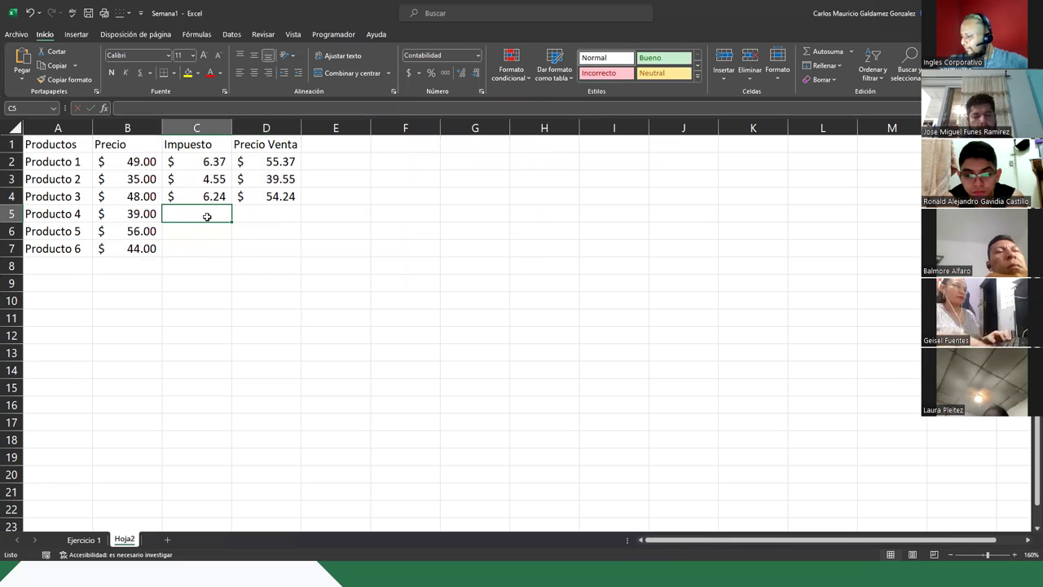
text(=B5)
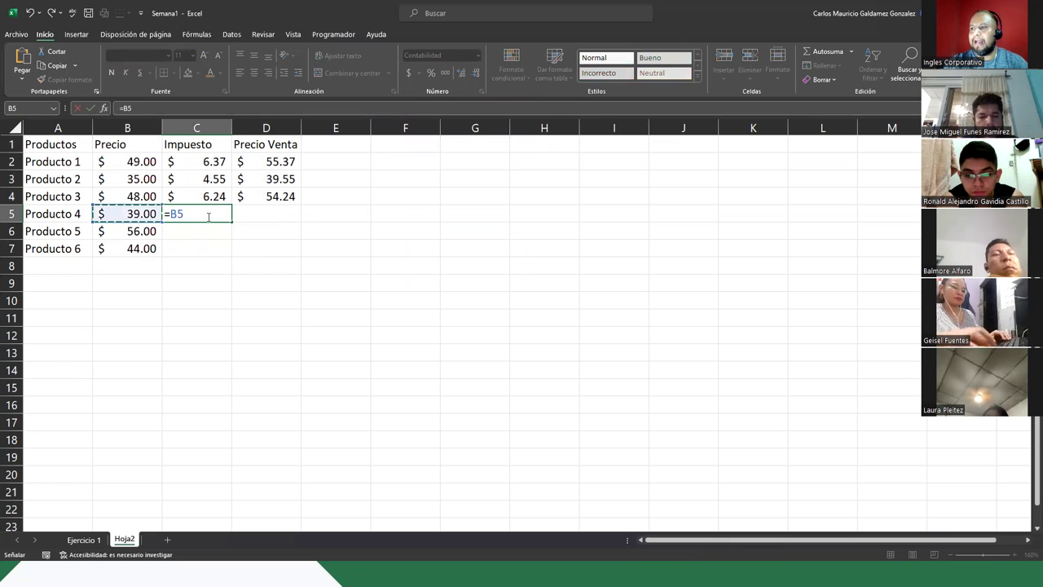
text(*13%)
key(Return)
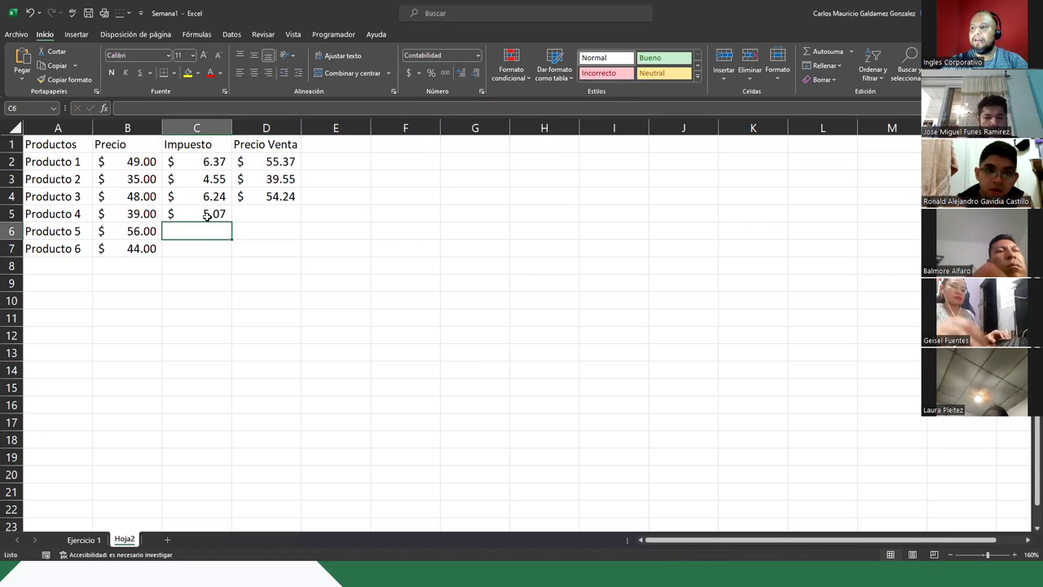
text(=B6*13%)
key(Return)
key(Right)
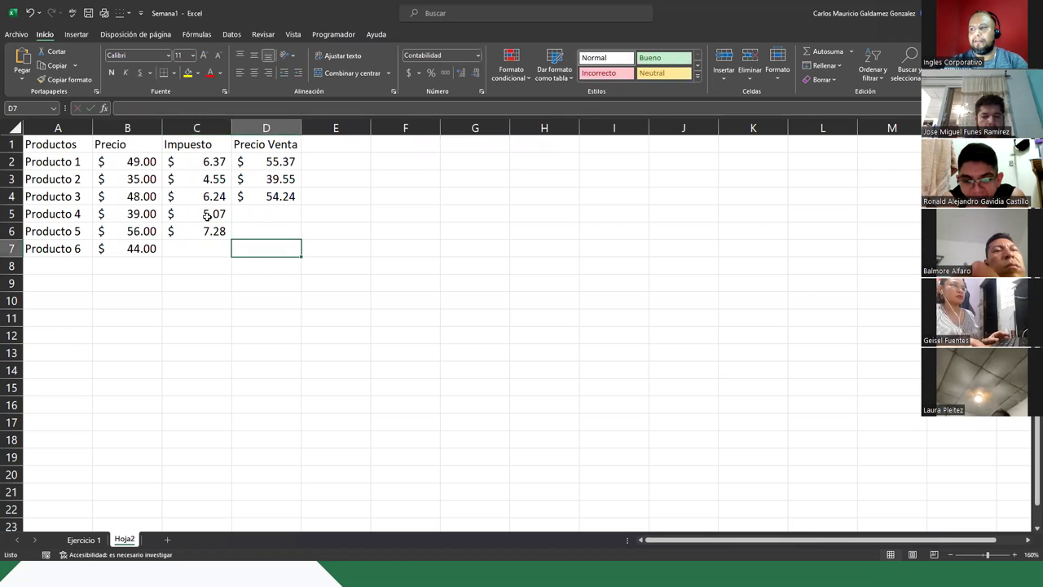
key(Left)
text(=B7)
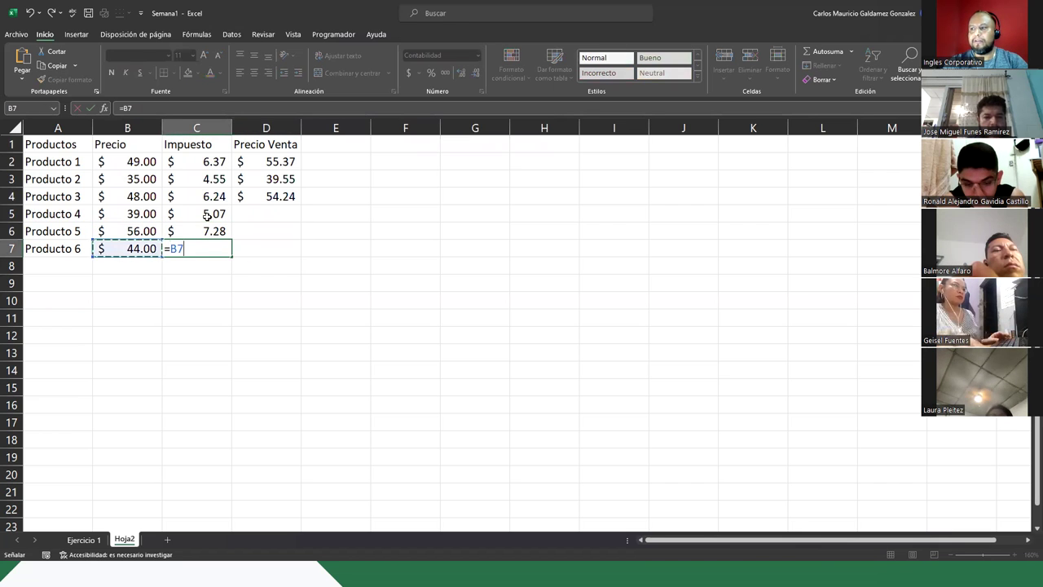
text(*13%)
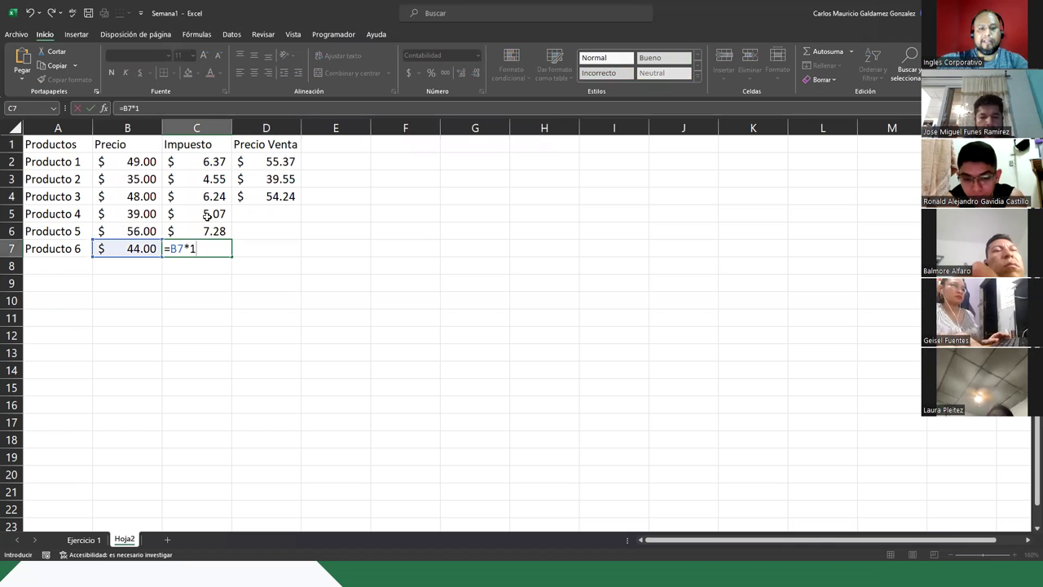
key(ctrl+Return)
Calculate the sale price for Producto 4 in D5 with the formula =B5+C5
key(Right)
scroll(207, 214, down, 14)
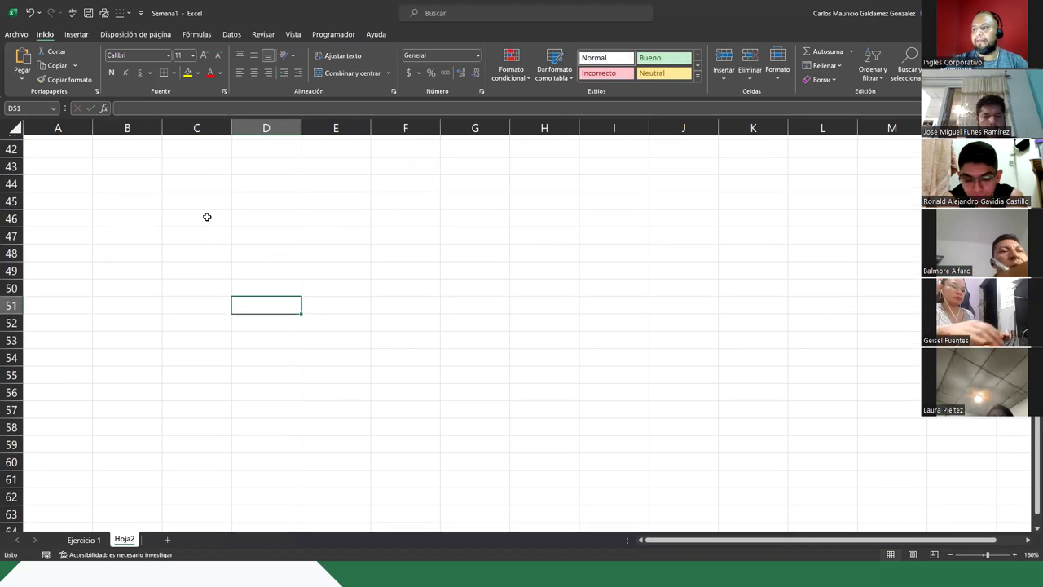
scroll(207, 215, up, 15)
key(Up)
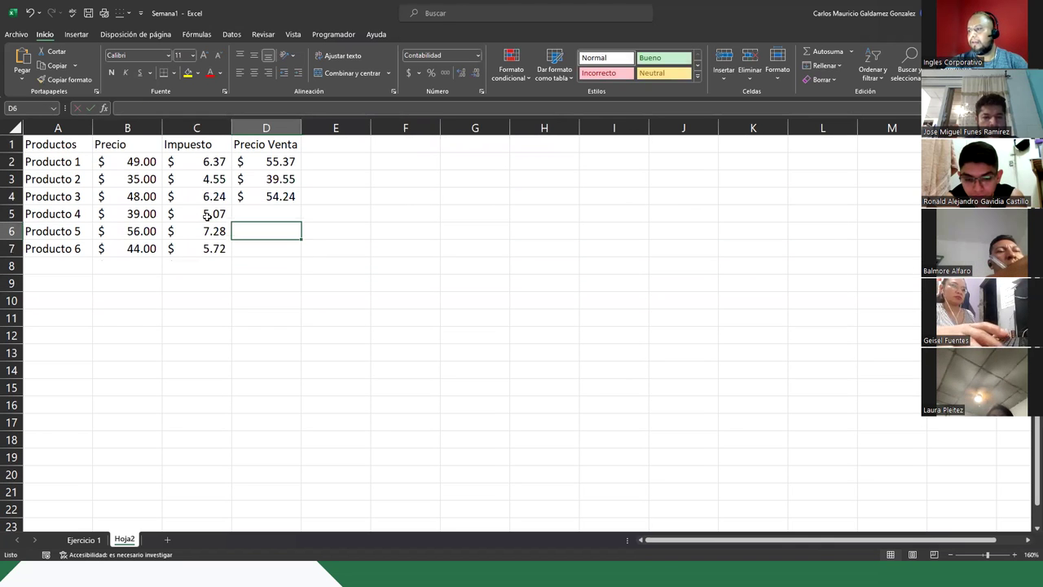
click(282, 211)
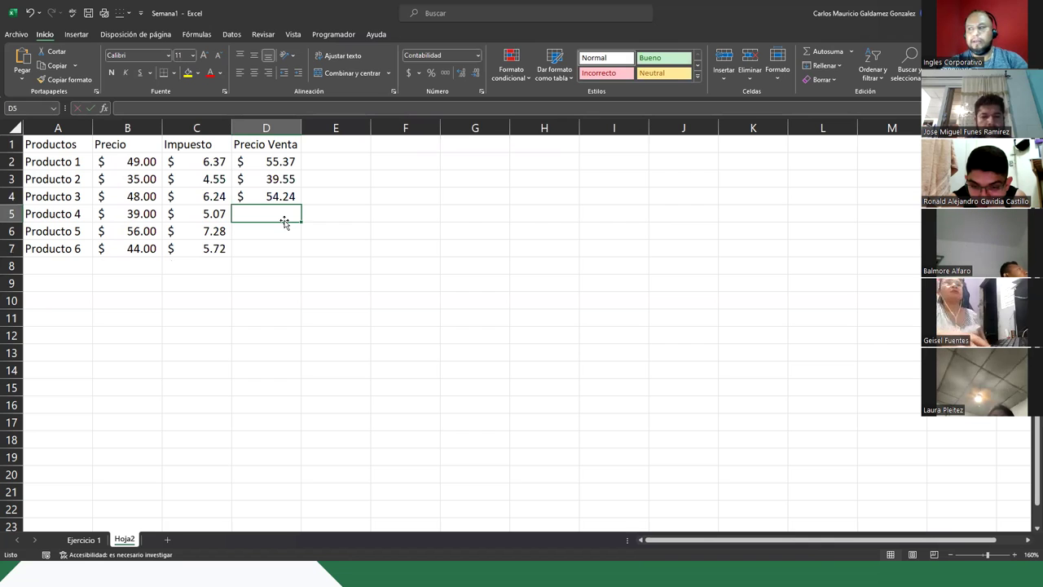
text(=)
key(Left)
key(Left)
text(+)
key(Left)
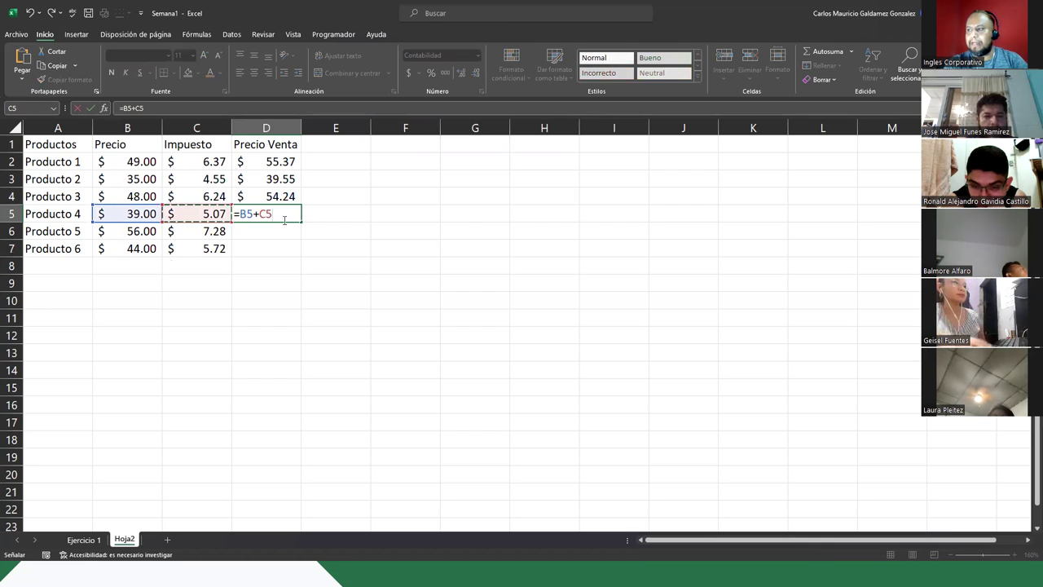
key(Return)
Calculate the sale price for Producto 5 in D6 by adding its price in B6 and its tax in C6
text(=)
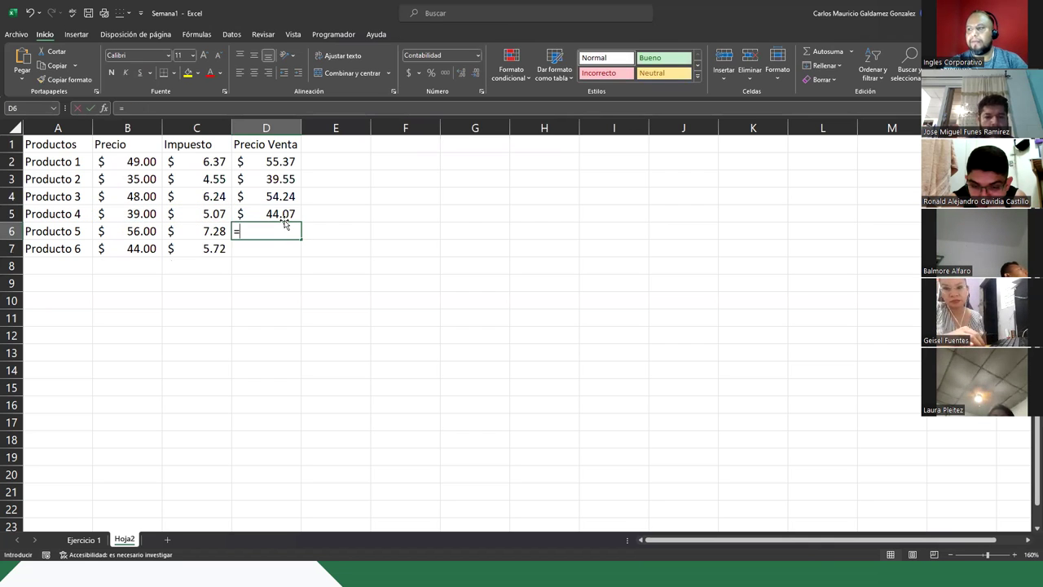
key(Left)
key(Left)
text(+)
key(Left)
key(Return)
Calculate the sale price for Producto 6 in D7 with the formula =B7+C7
text(=)
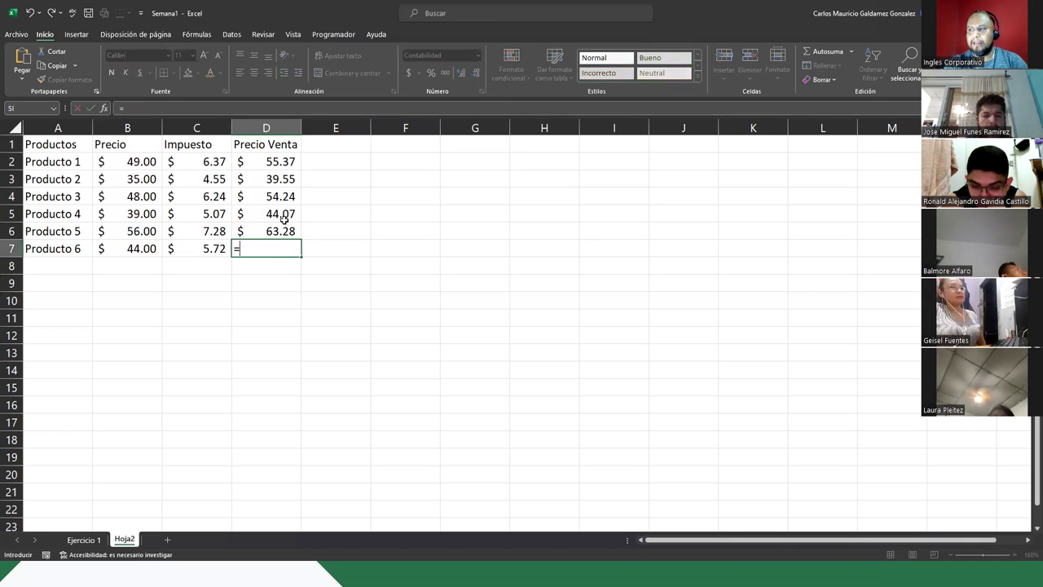
key(Left)
key(Left)
text(+)
key(Left)
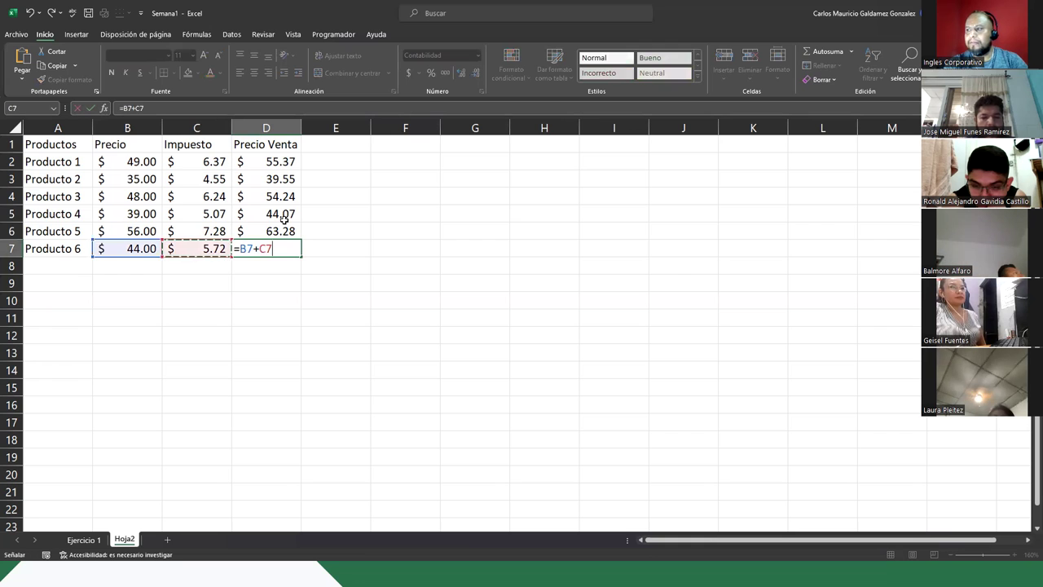
key(Return)
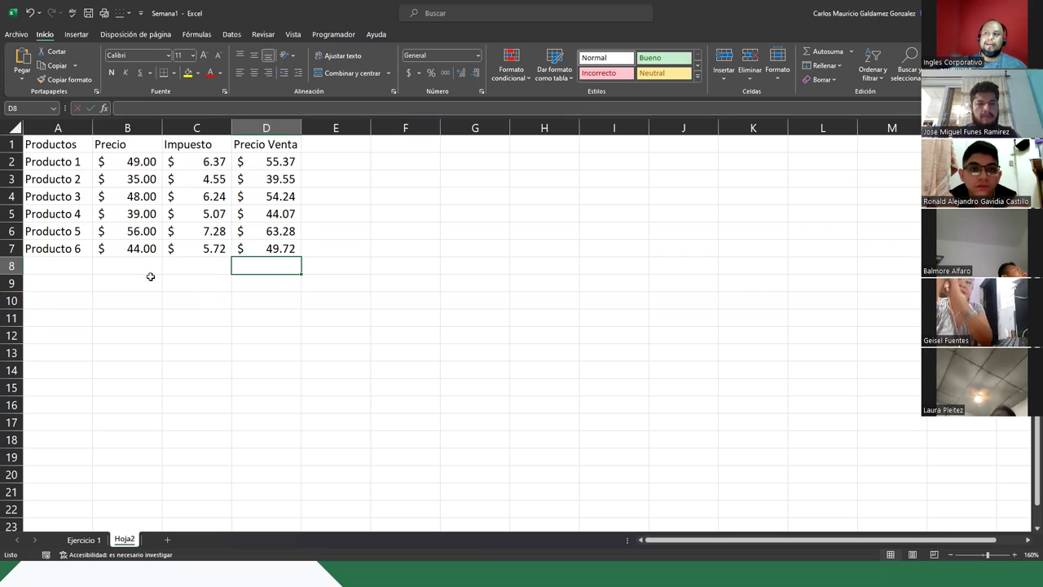
Move the Precio, Impuesto and Precio Venta block B1:D7 two columns over to D1:F7
drag(129, 164, 129, 250)
click(129, 251)
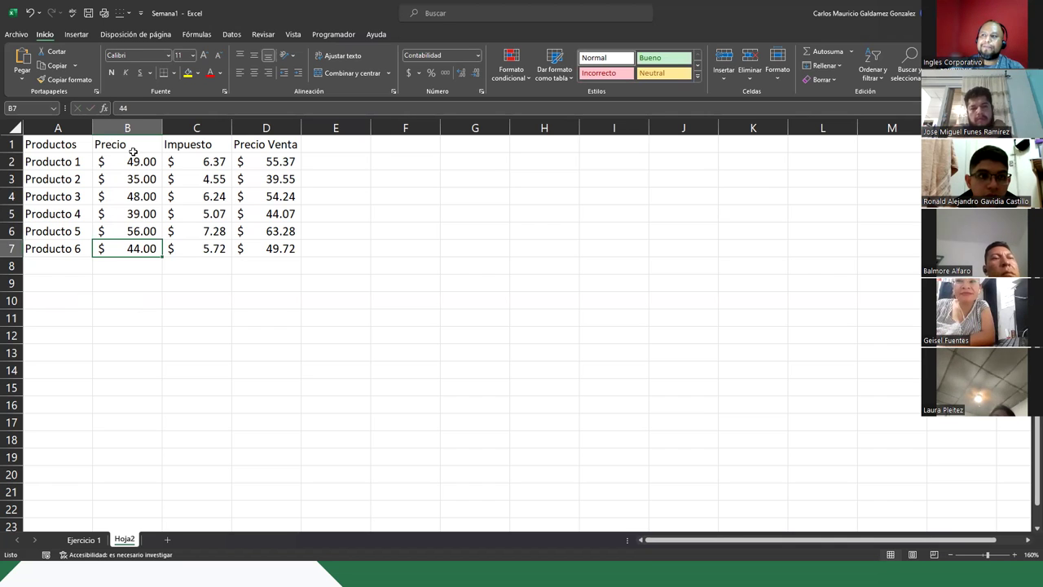
drag(133, 144, 251, 253)
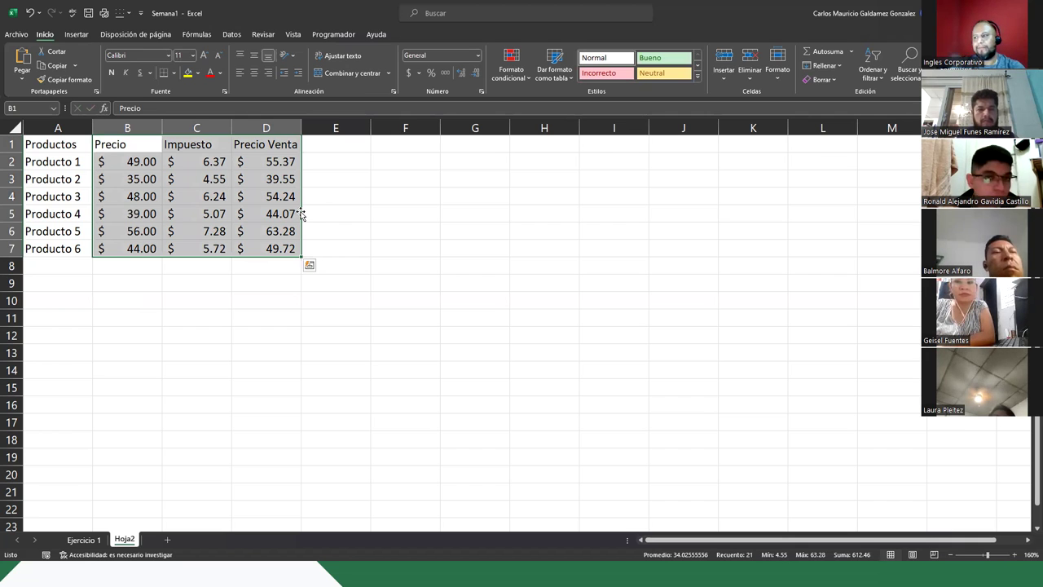
drag(300, 213, 391, 214)
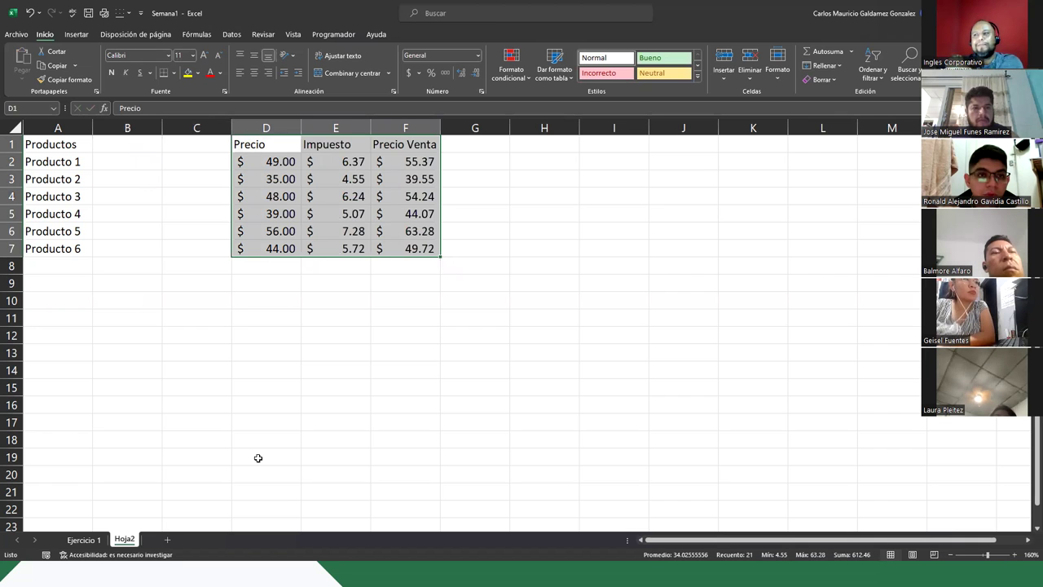
Add the column headings Precio de C in B1 and % Ganancia in C1
click(36, 146)
click(103, 147)
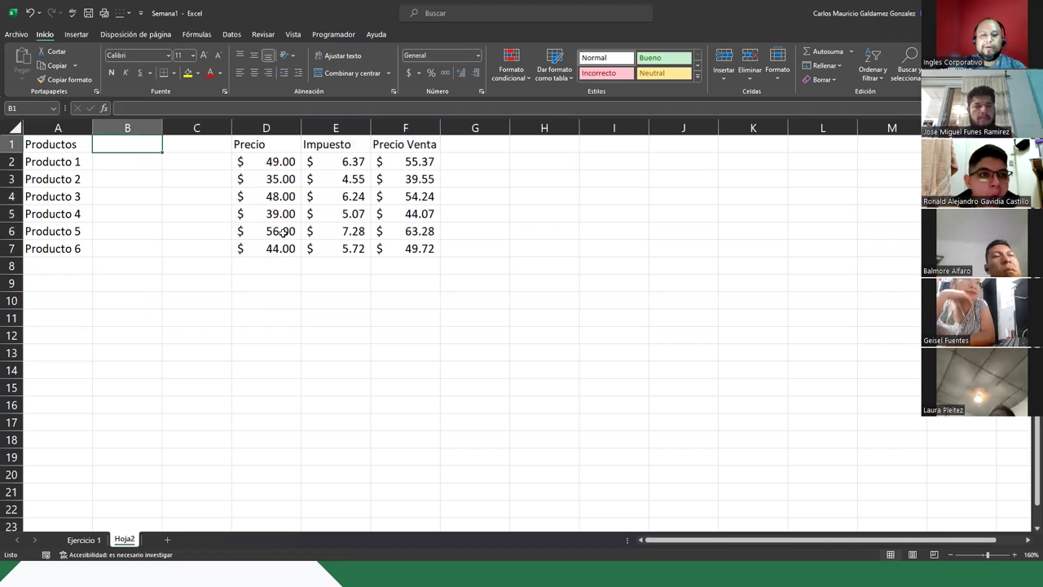
text(Precio de C)
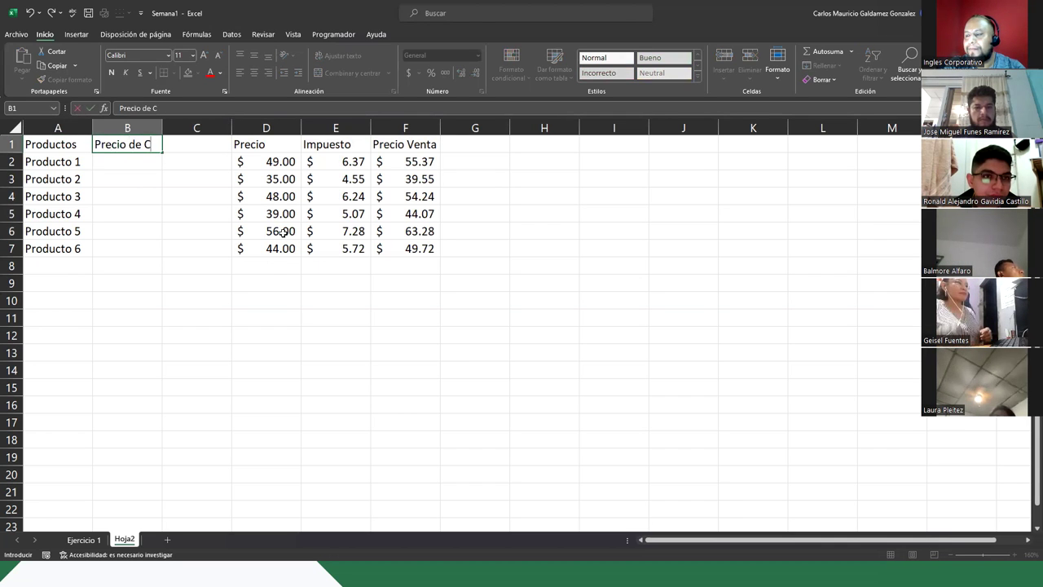
key(Tab)
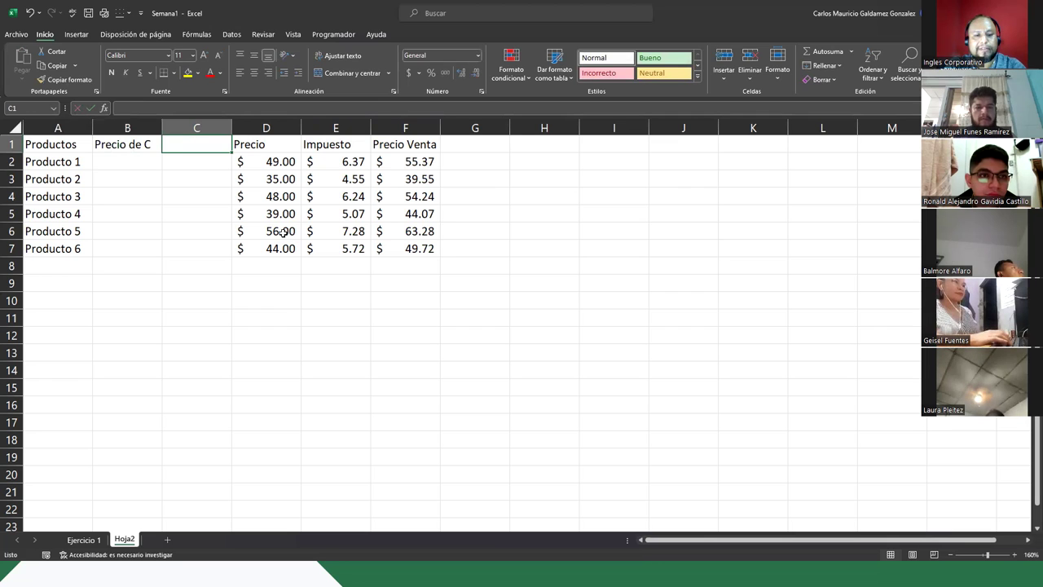
text(% Ganancia)
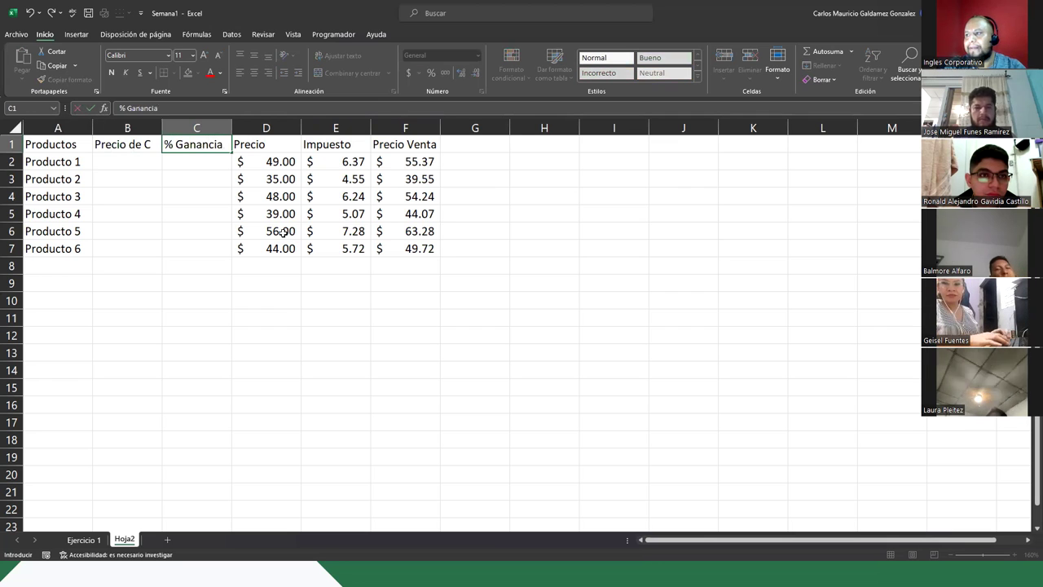
key(Return)
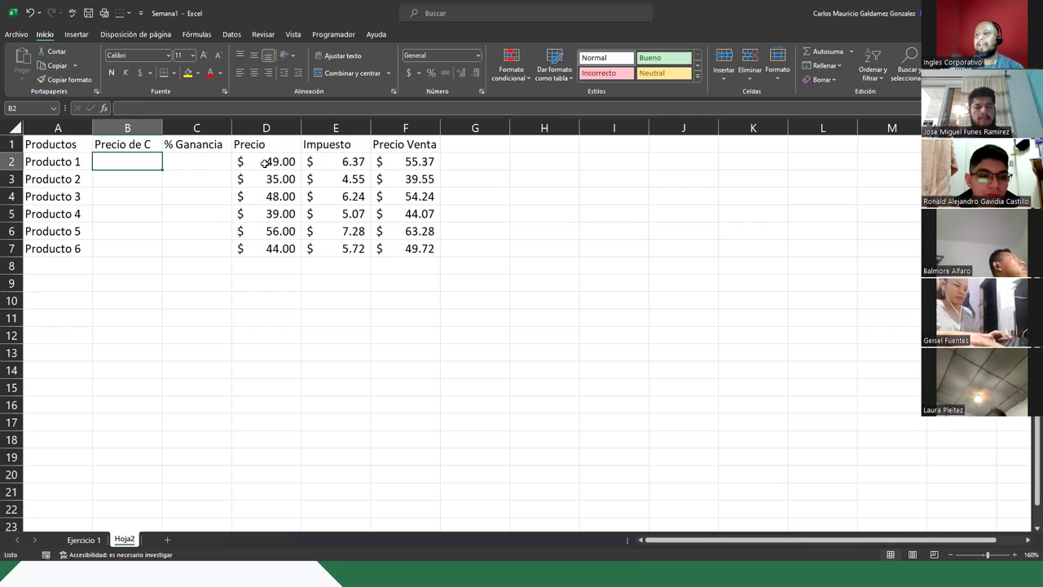
Enter the Precio de C values 19, 22 and 18.75 for Producto 1 to 3 in B2:B4
drag(251, 161, 255, 253)
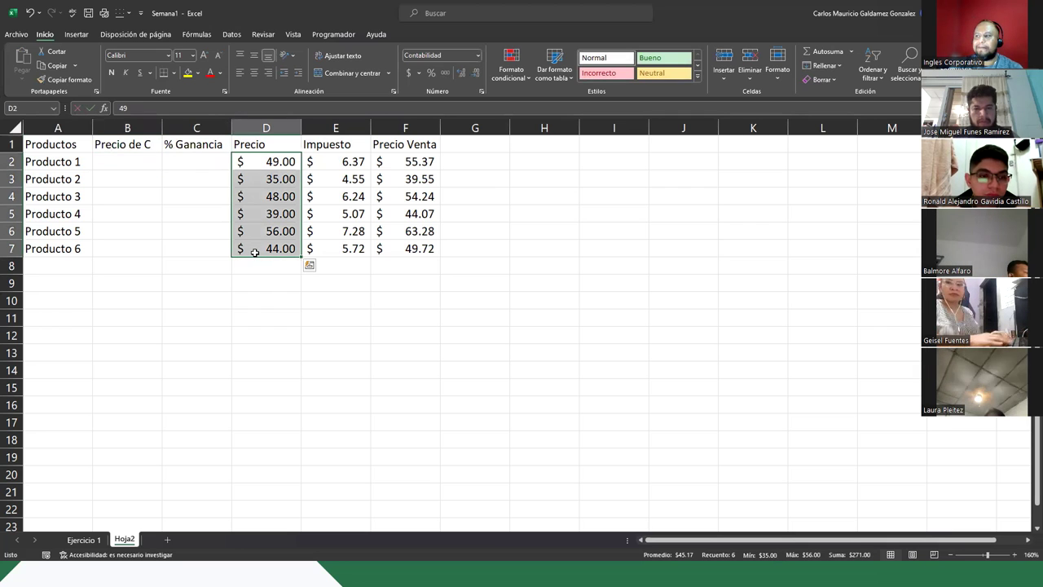
click(111, 161)
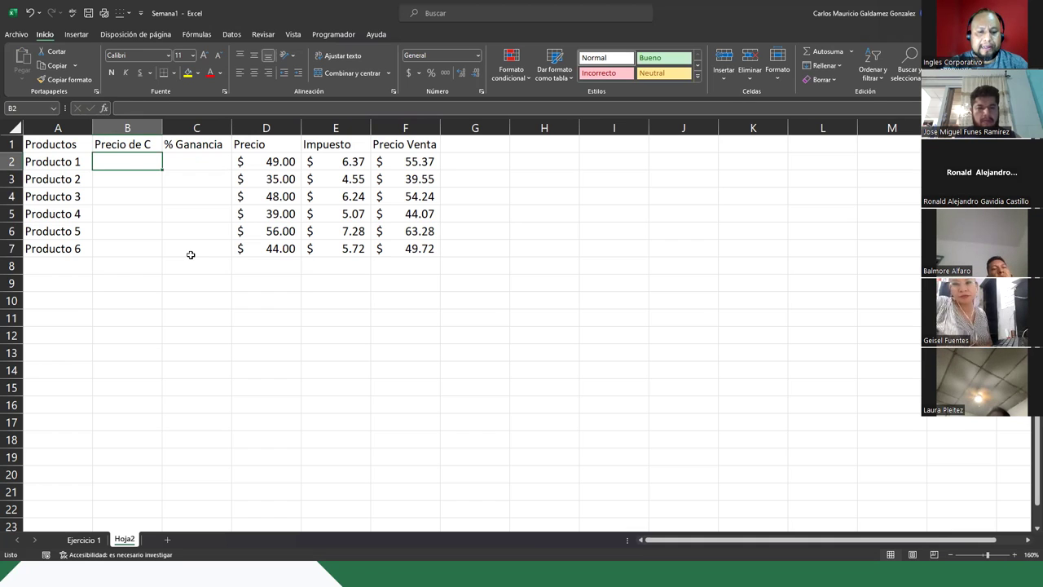
text(19)
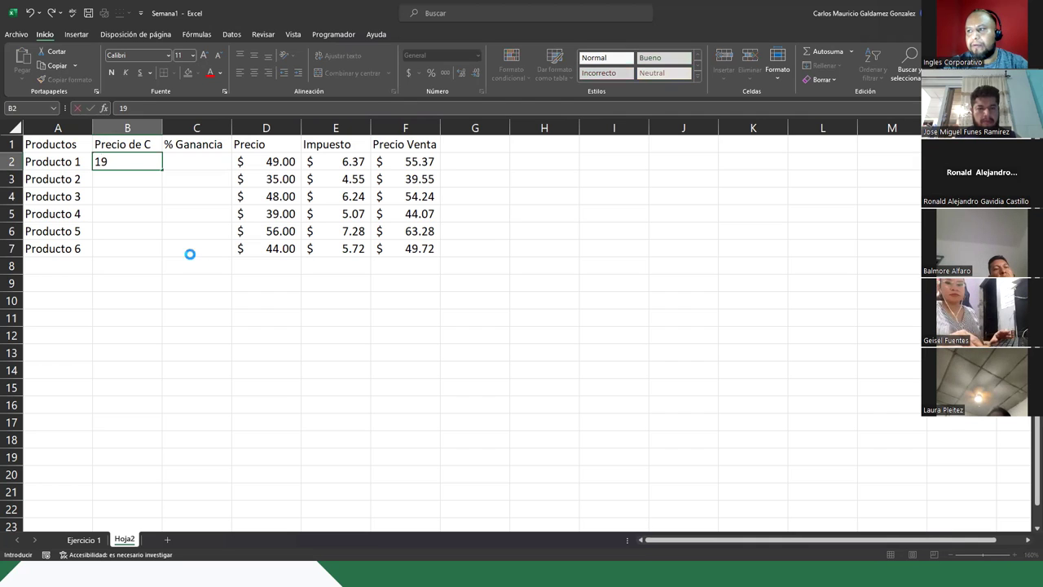
key(Return)
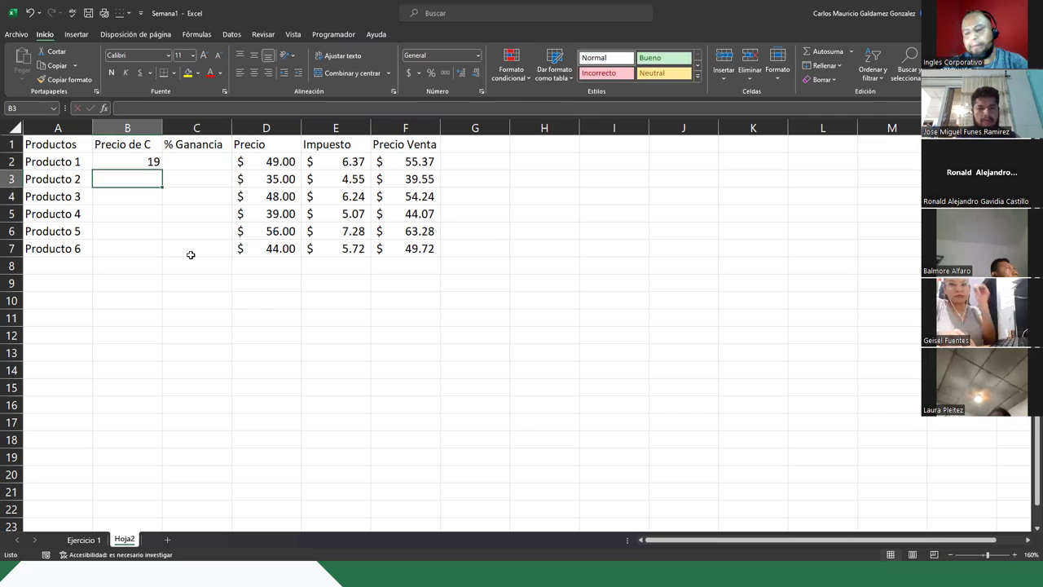
text(22)
key(Return)
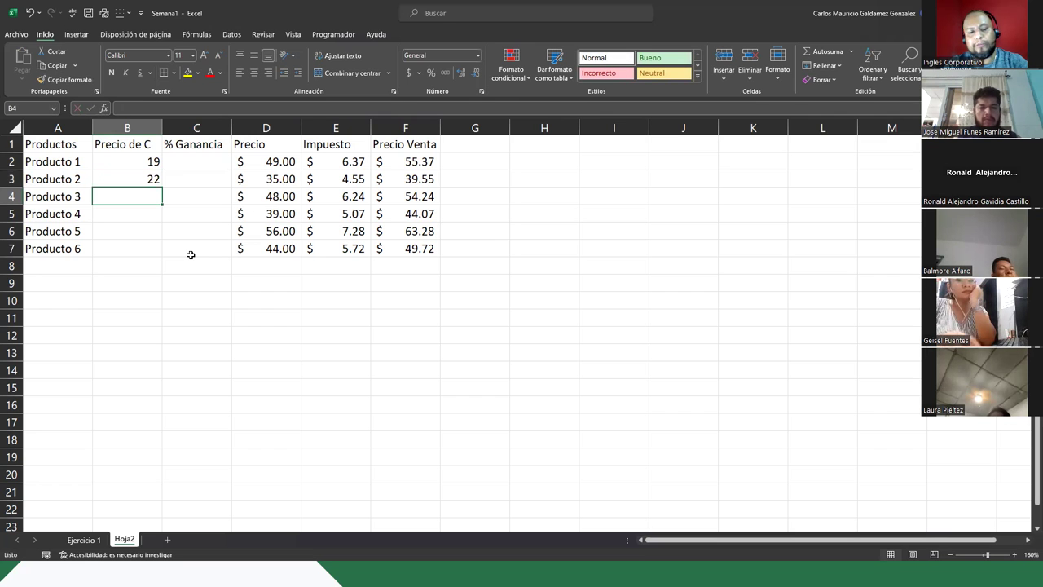
text(18.75)
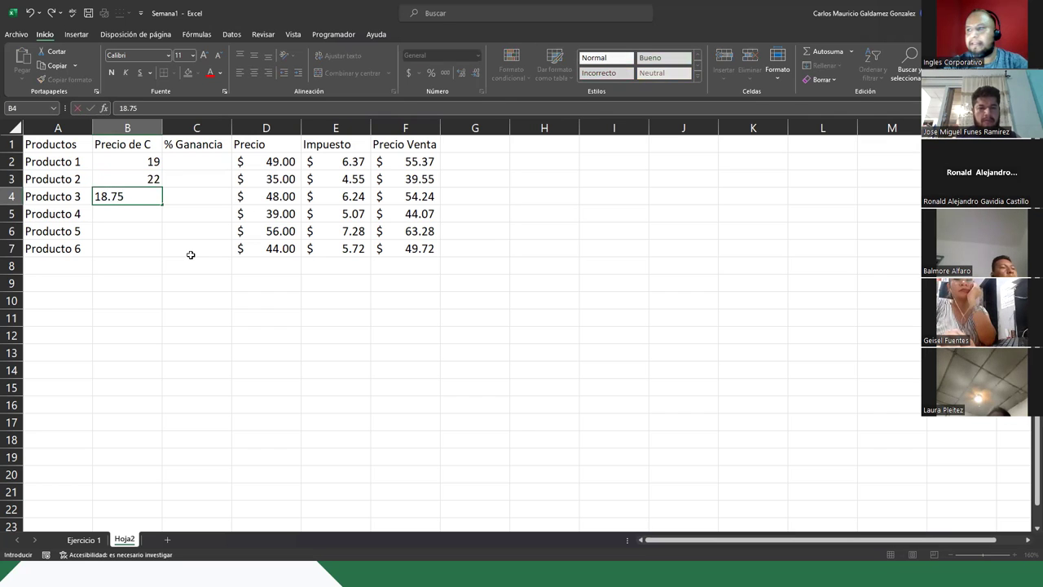
key(Return)
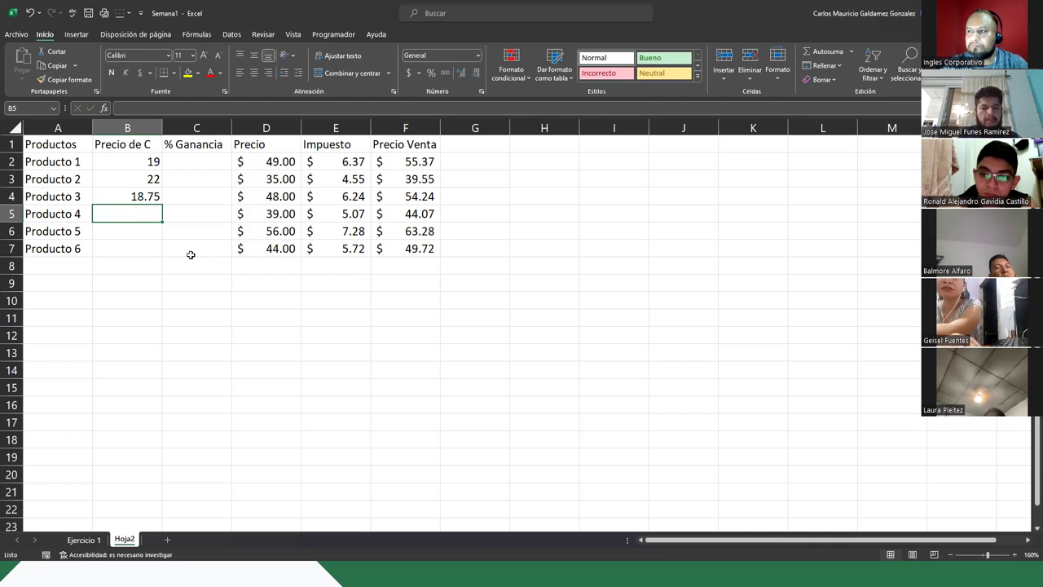
Enter the Precio de C values 23, 31 and 25 for Producto 4 to 6 in B5:B7
text(23)
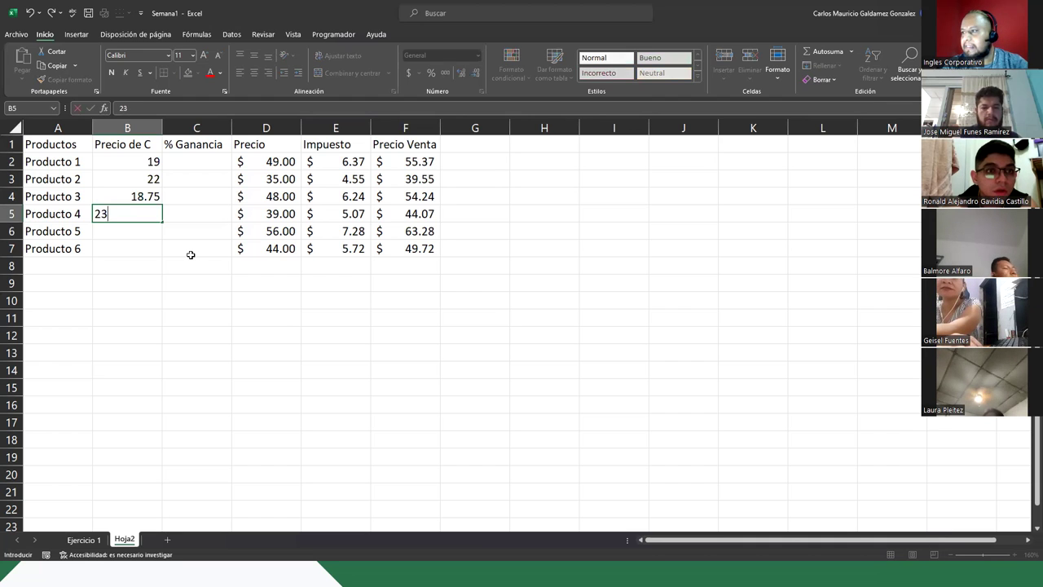
key(Return)
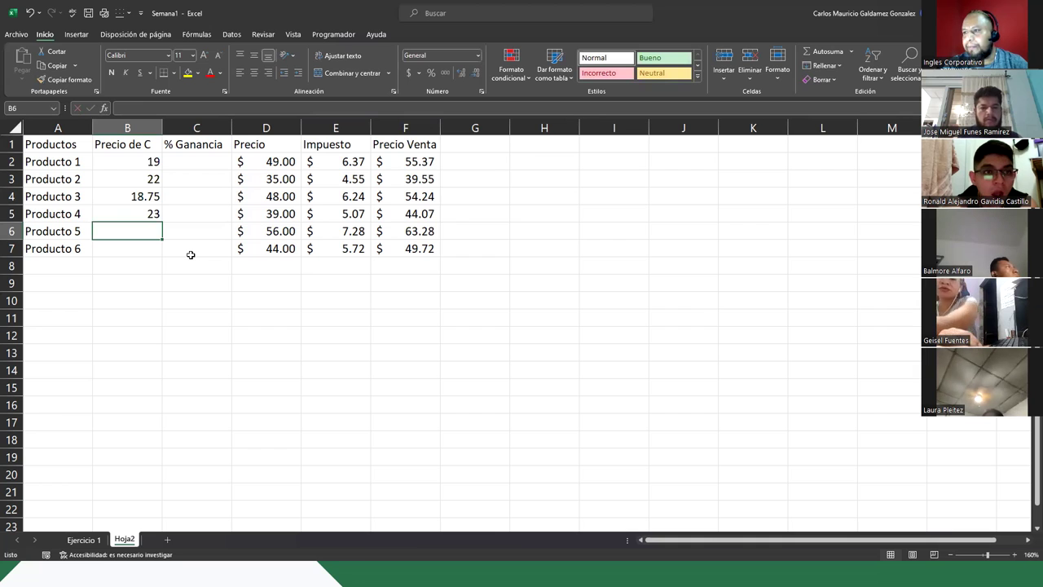
text(31)
key(Return)
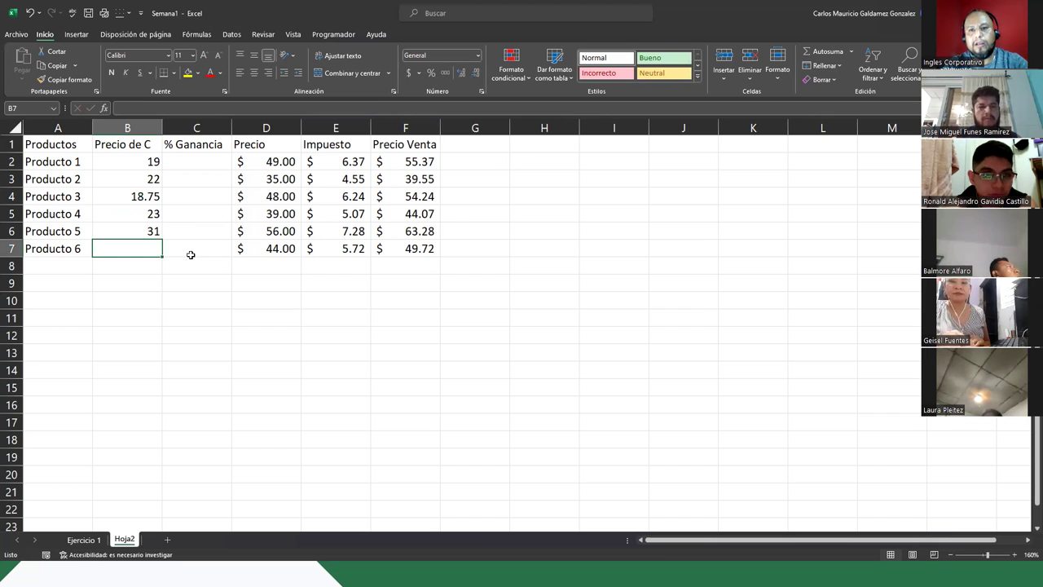
text(25)
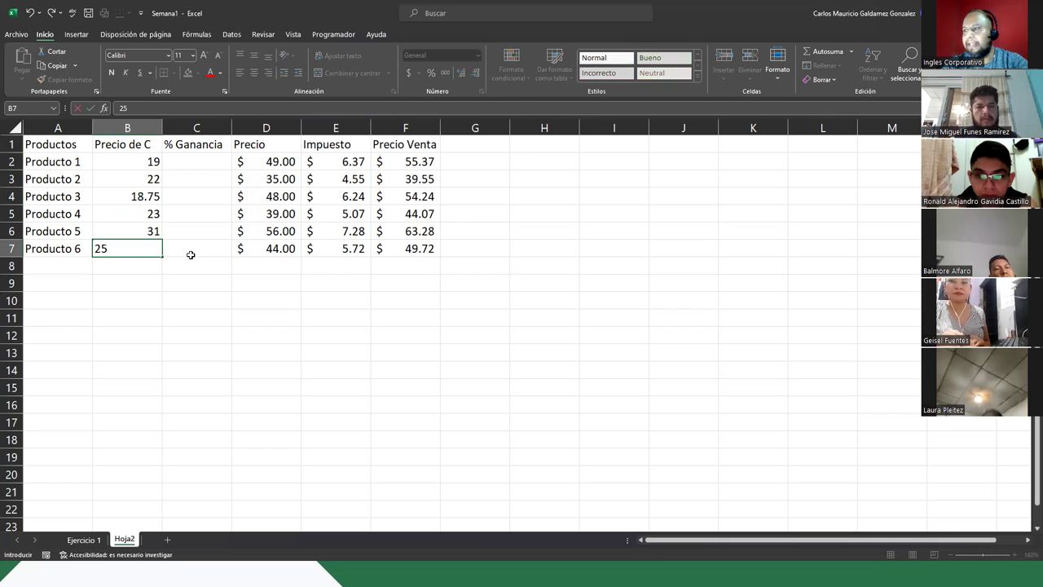
key(Return)
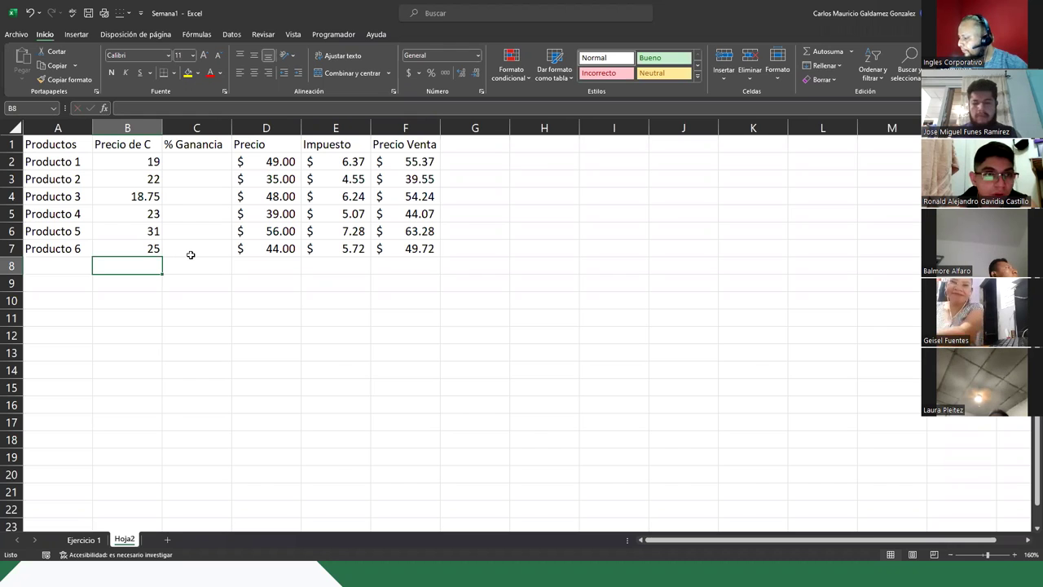
Apply the Contabilidad number format to B2:B7 and the percentage format to the % Ganancia cells C2:C7
drag(134, 163, 147, 252)
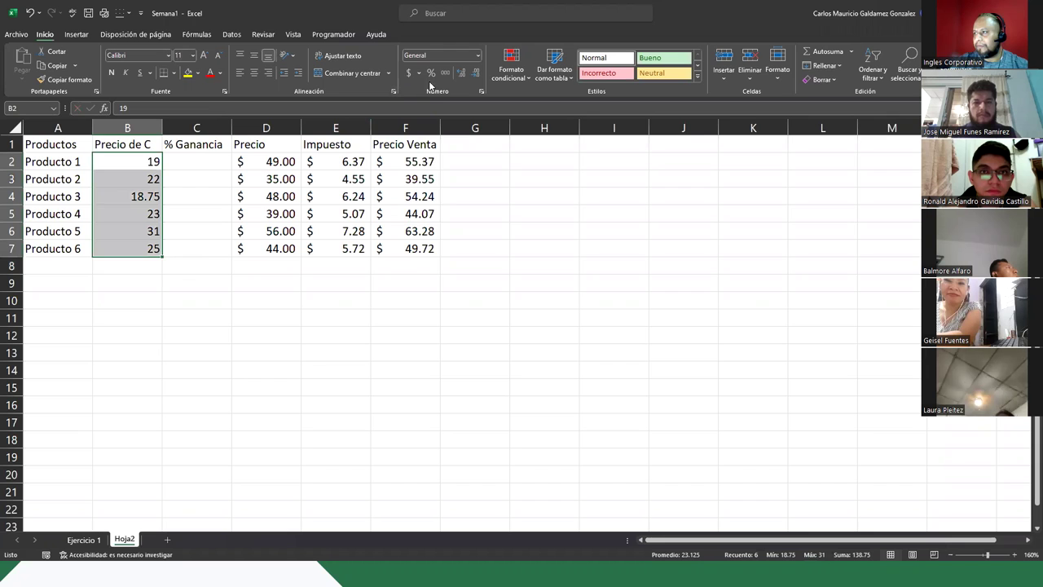
click(478, 60)
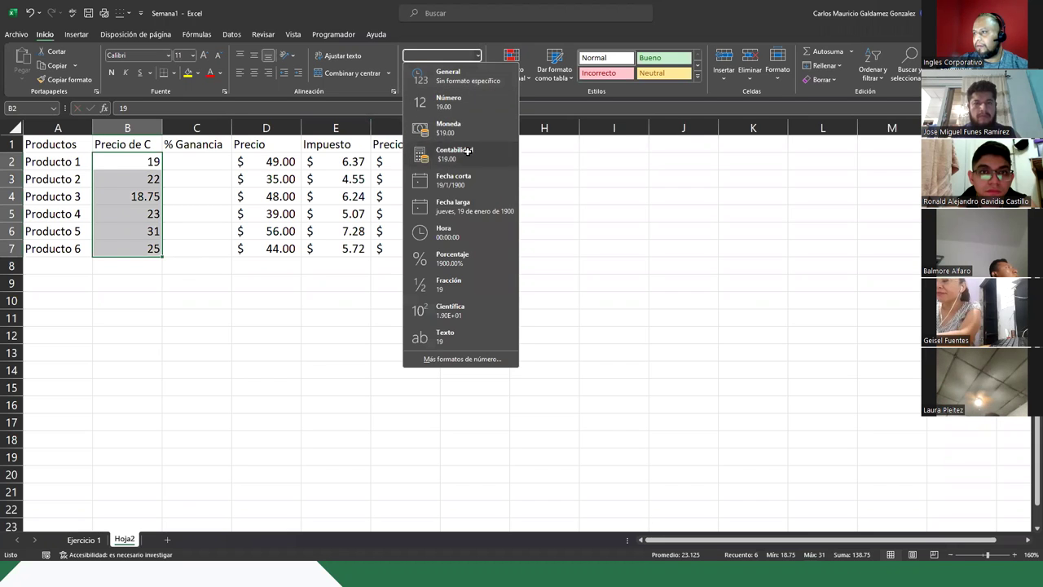
click(465, 152)
drag(205, 159, 202, 249)
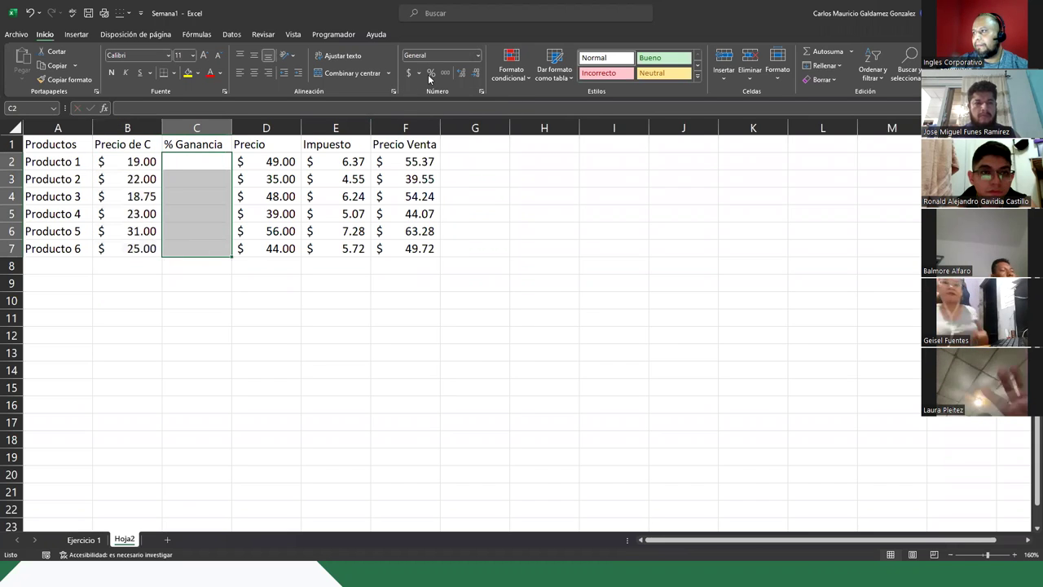
click(431, 72)
Enter 30% as the % Ganancia for Producto 1 in C2 and copy it to C3:C7
click(188, 168)
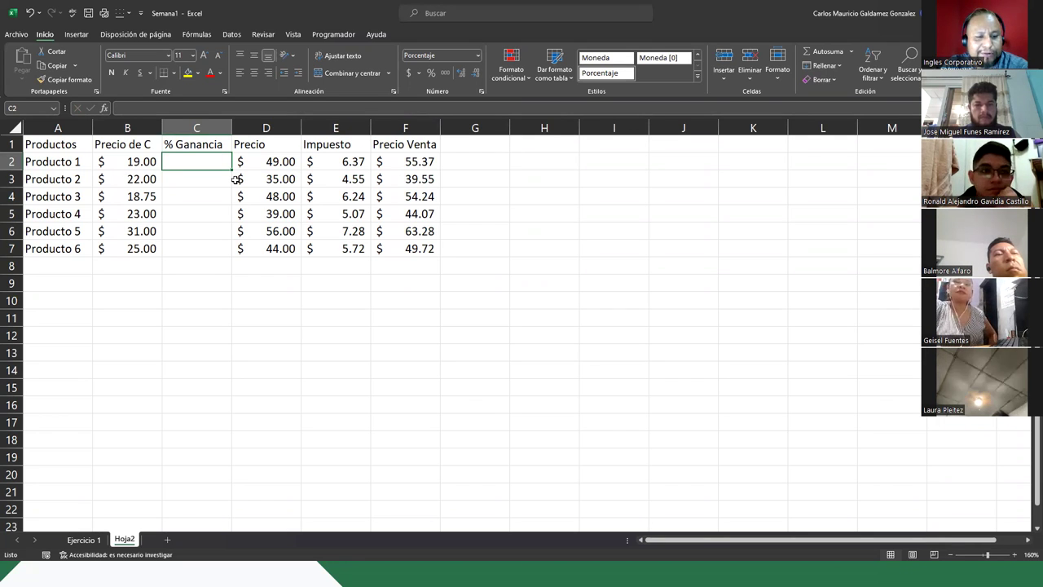
text(30)
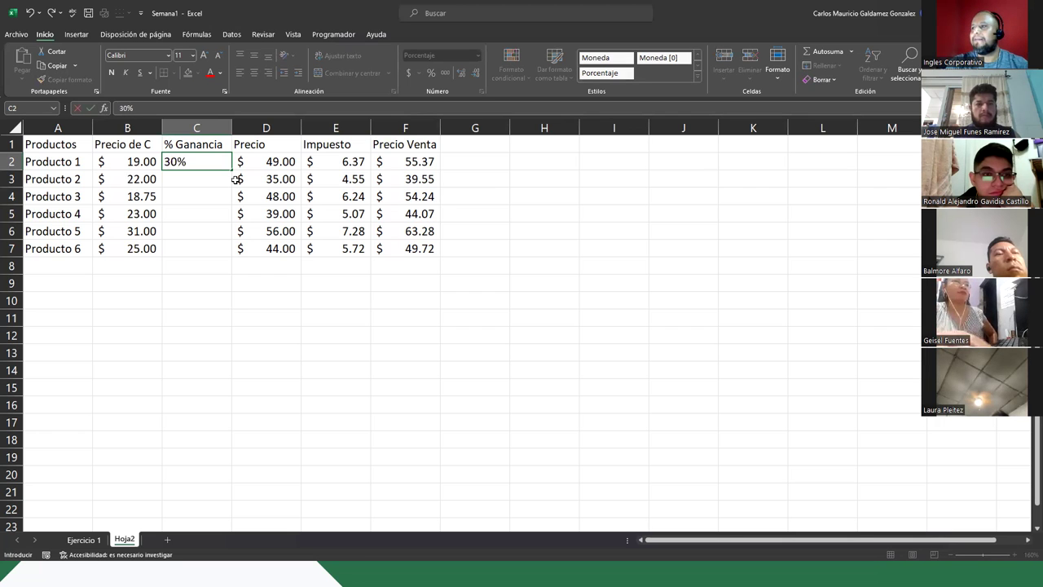
key(Return)
click(209, 163)
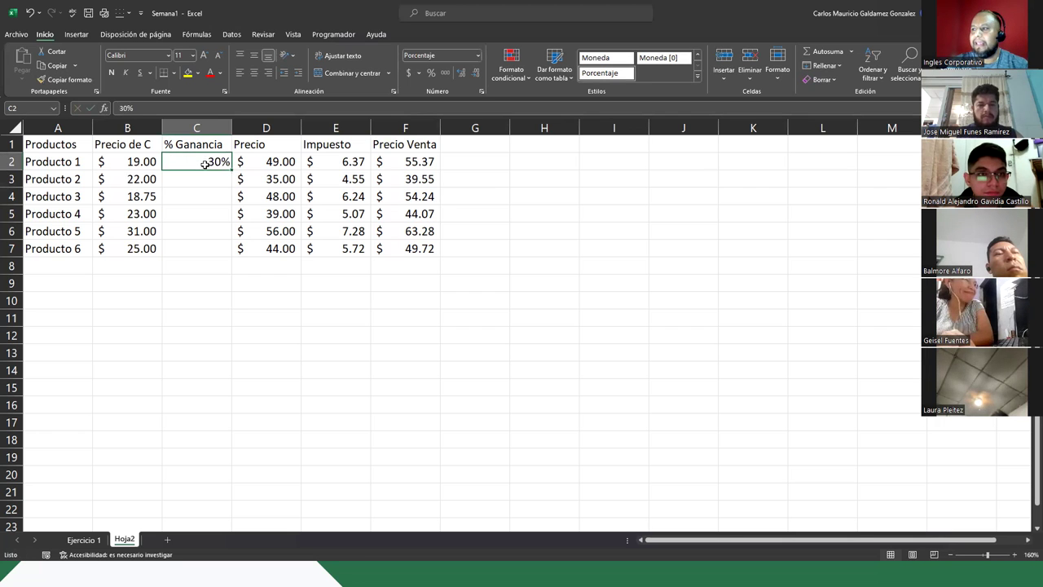
key(ctrl+c)
drag(203, 178, 200, 250)
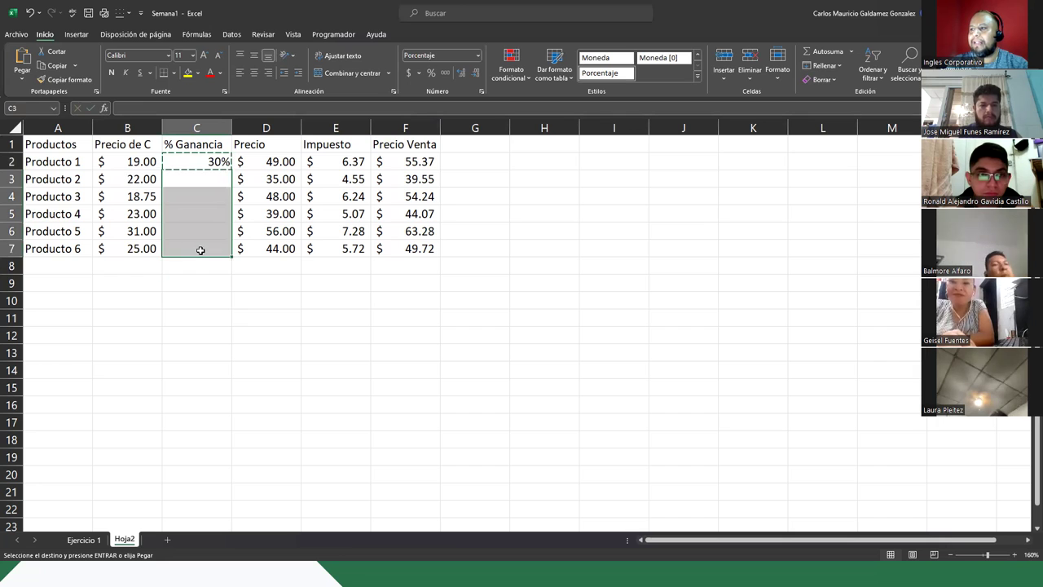
key(ctrl+v)
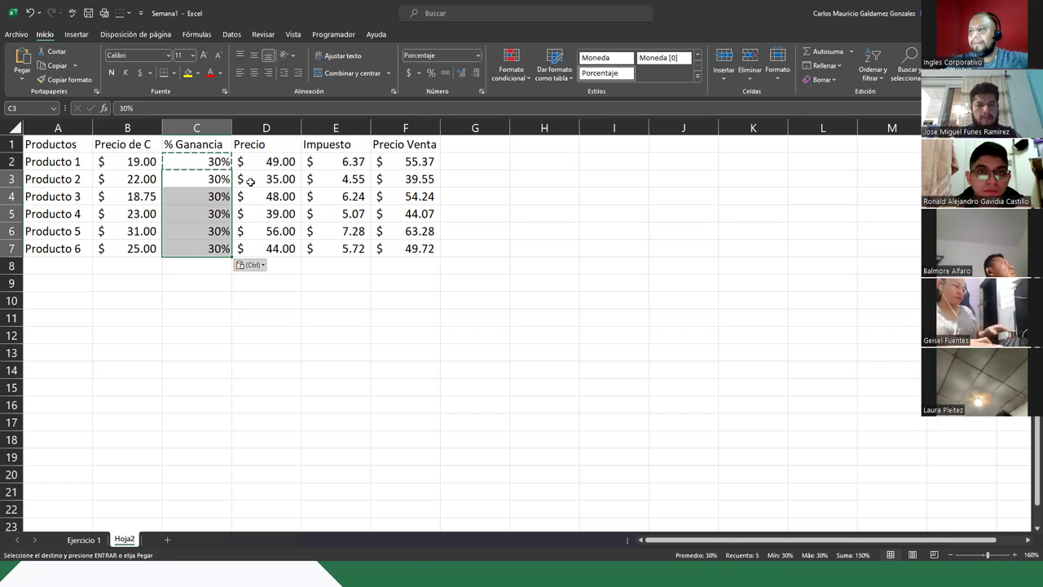
Clear the Precio values of all six products in D2:D7
click(252, 161)
key(shift+Down)
key(shift+Down)
key(shift+Down)
key(shift+Down)
key(shift+Down)
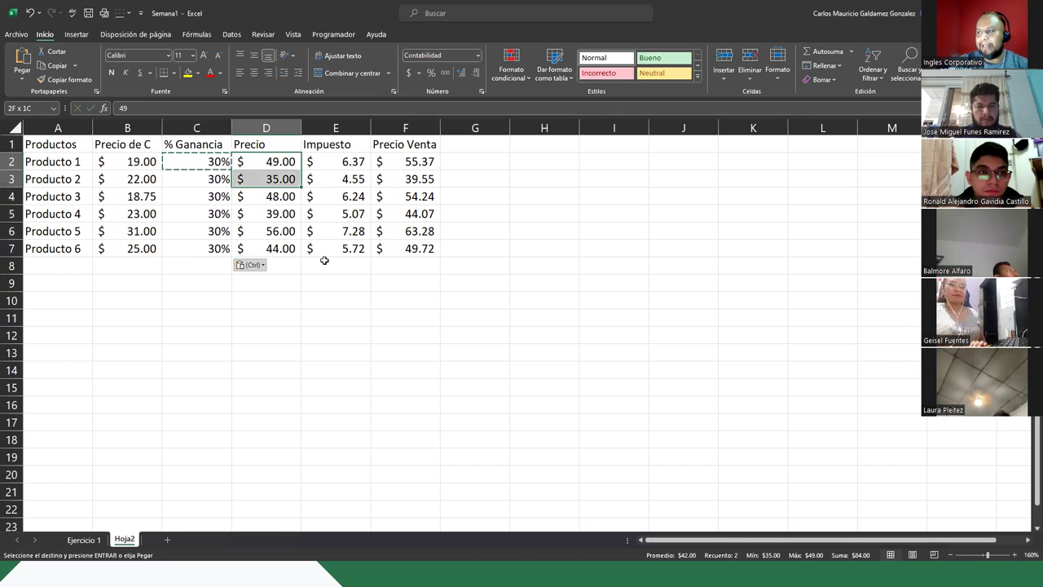
key(Delete)
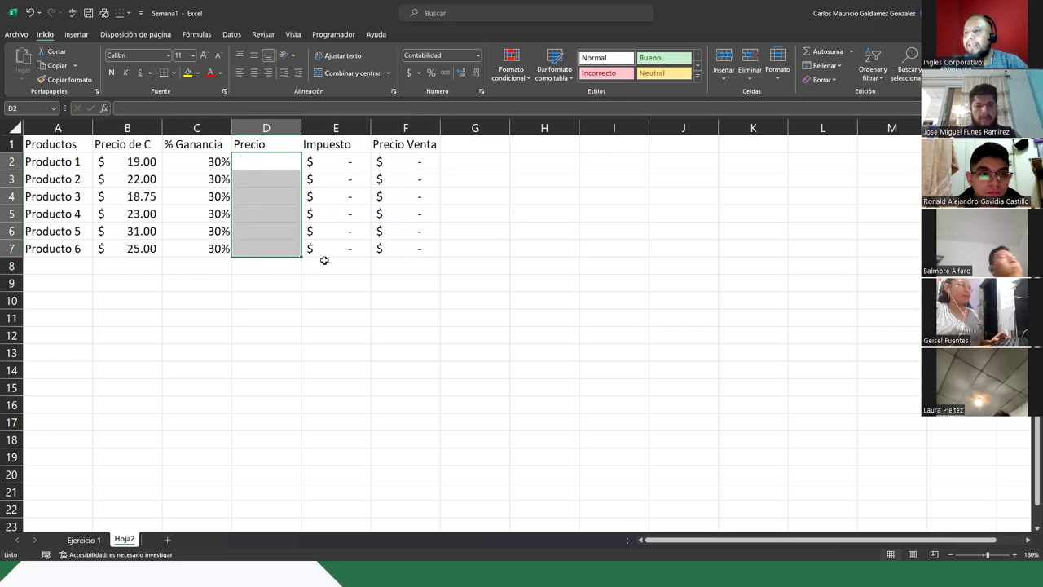
Rename the Precio column header in D1 as Precio c/Gan
key(Right)
key(Left)
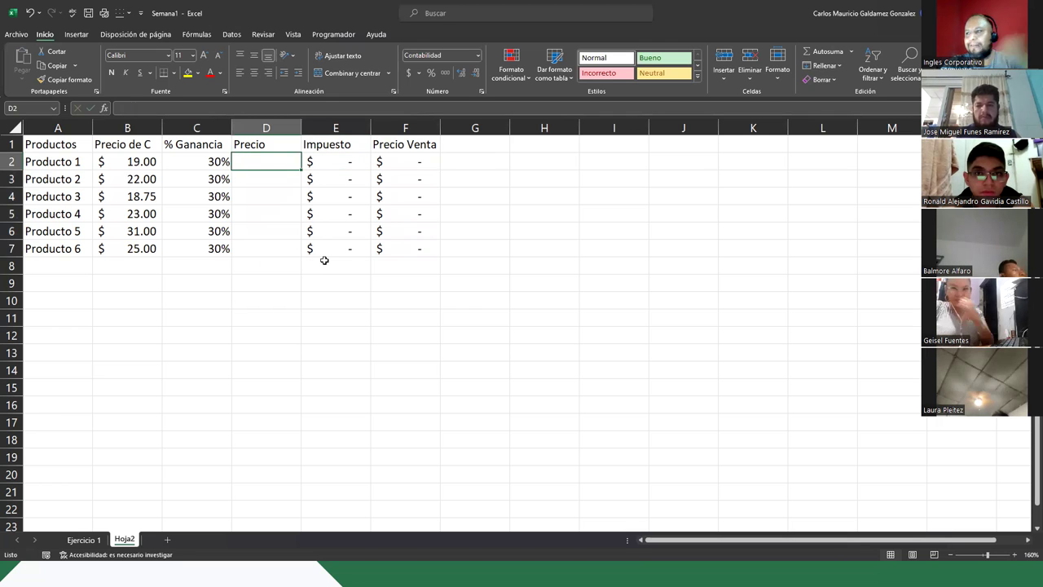
key(F2)
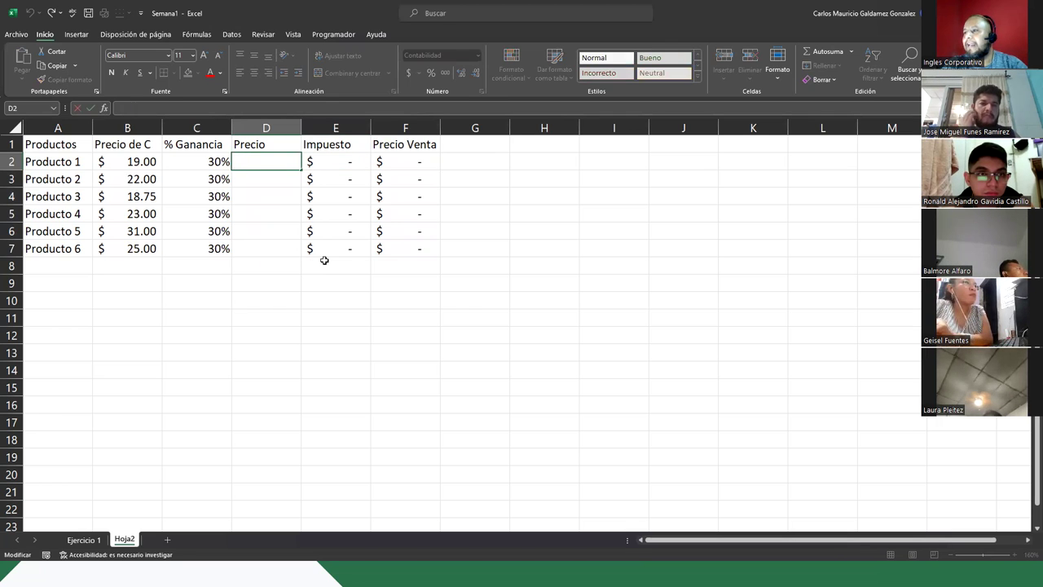
key(Escape)
key(Up)
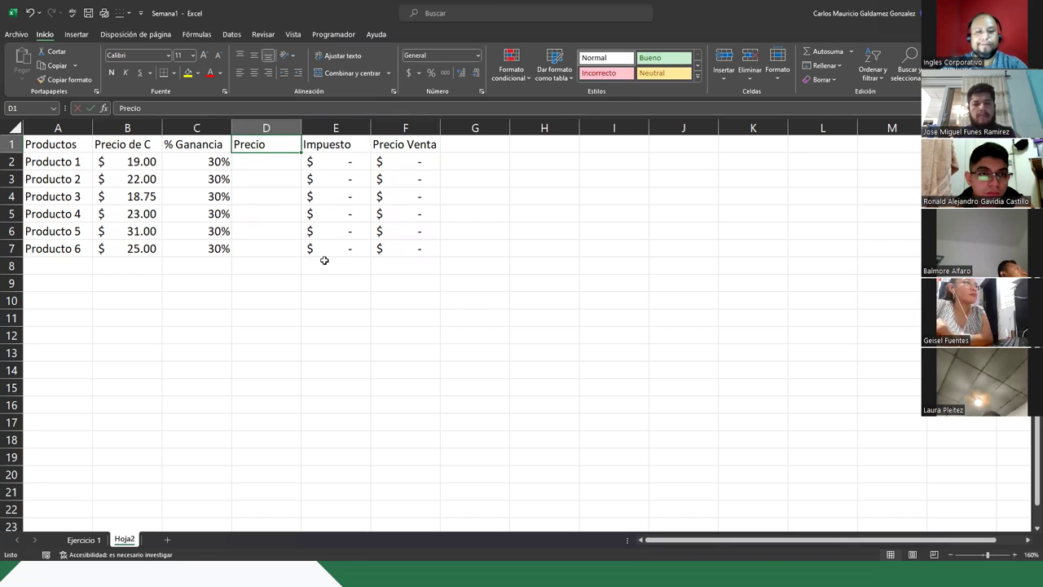
key(F2)
text(c/Gan)
key(Return)
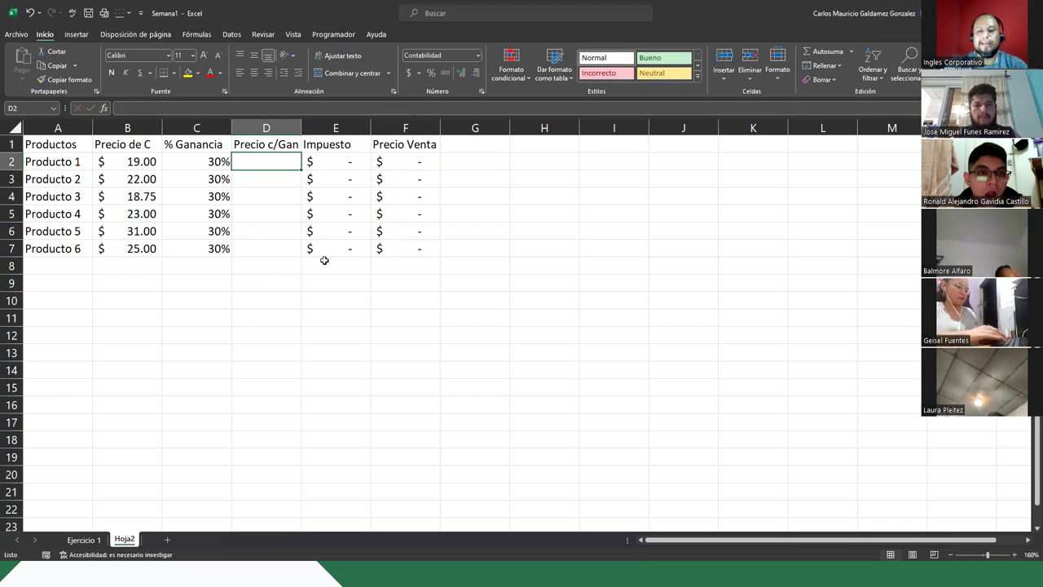
Enter the formula =B2*C2 in D2 to multiply Producto 1's purchase price by its profit percentage
text(=)
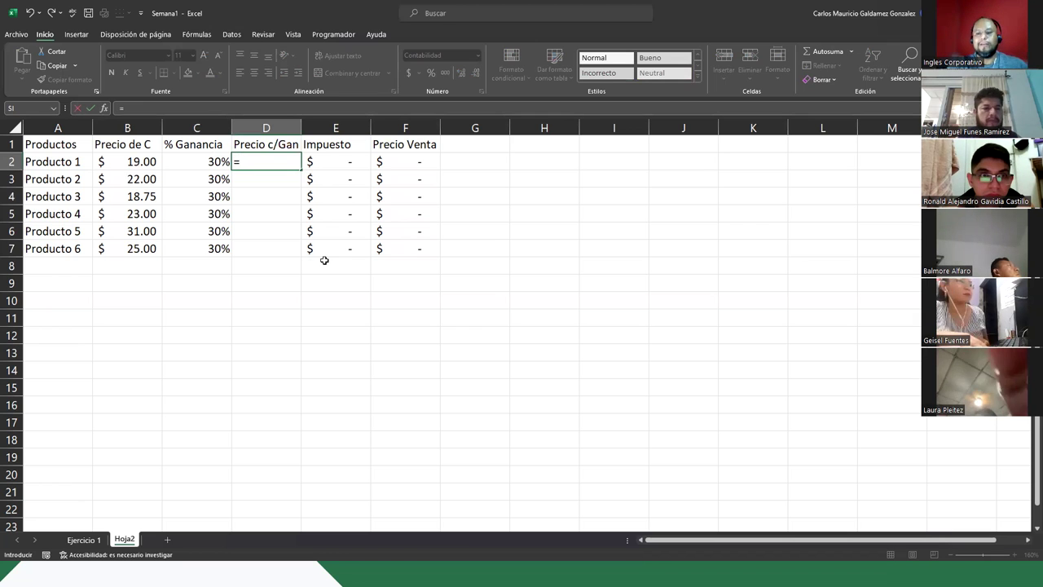
key(Left)
key(Left)
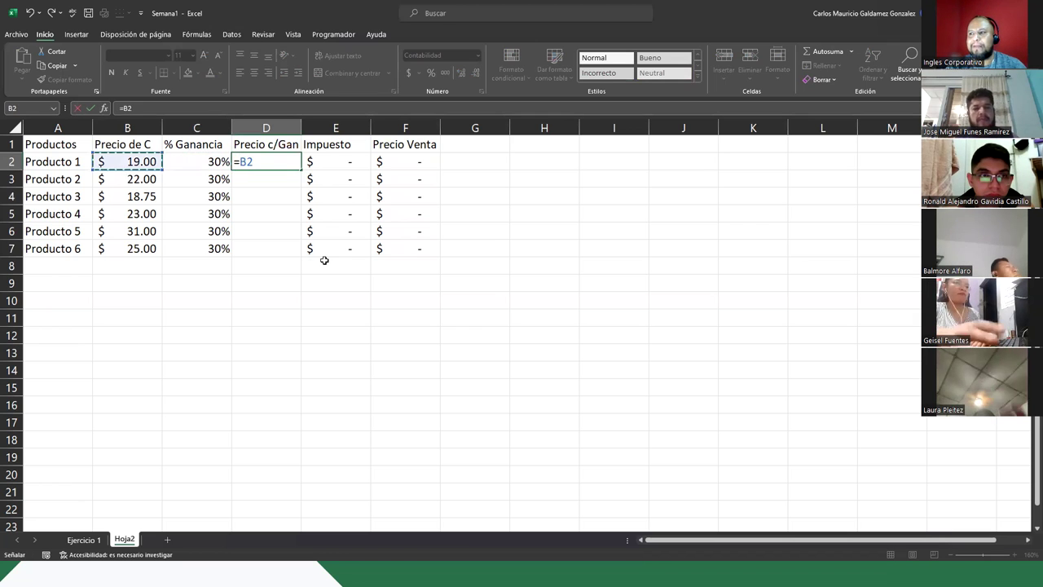
text(*)
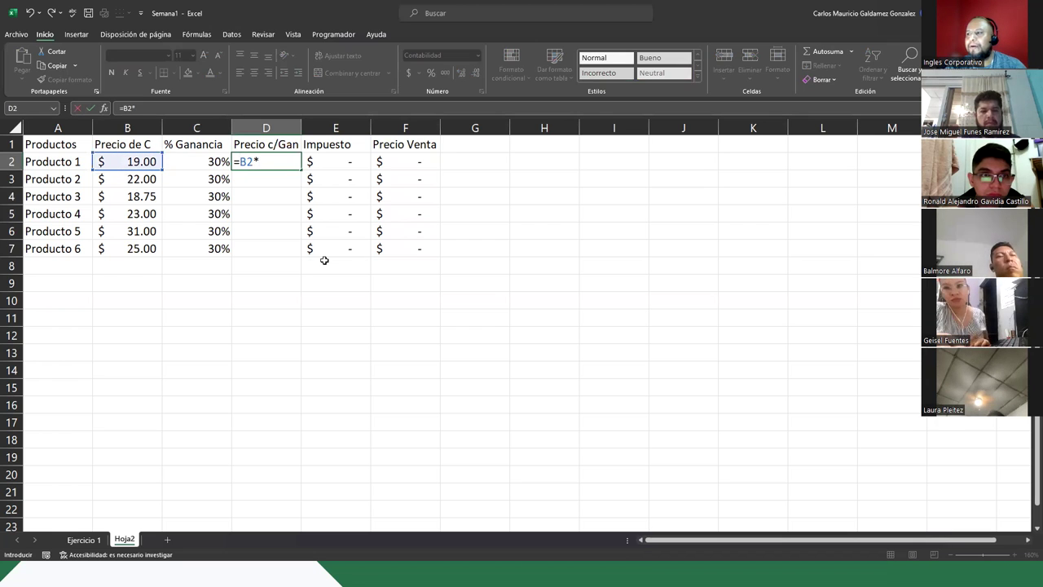
key(Left)
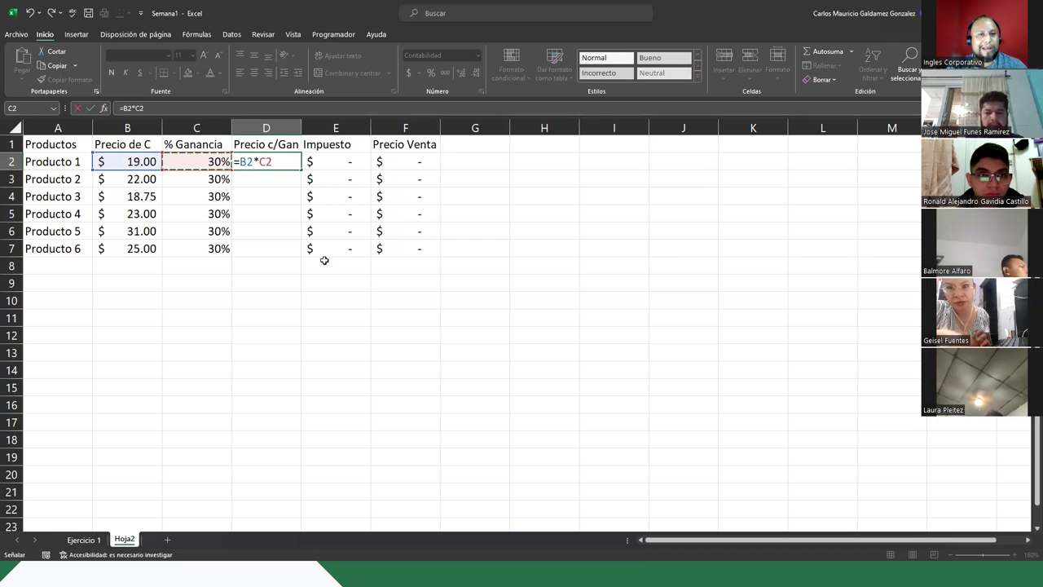
key(Return)
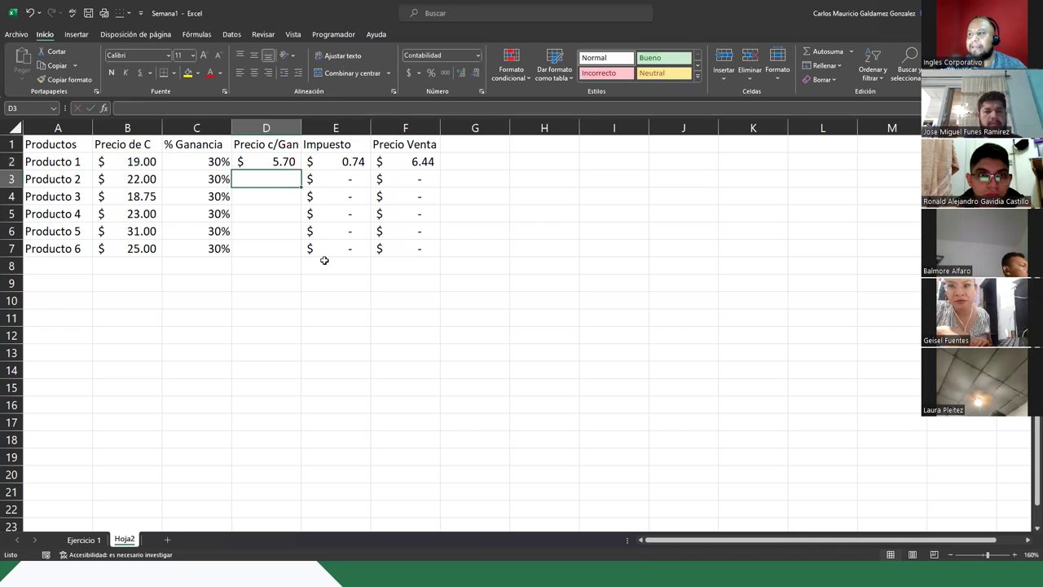
Extend the D2 formula to =(B2*C2)+B2 so the purchase price is added to the profit
key(Up)
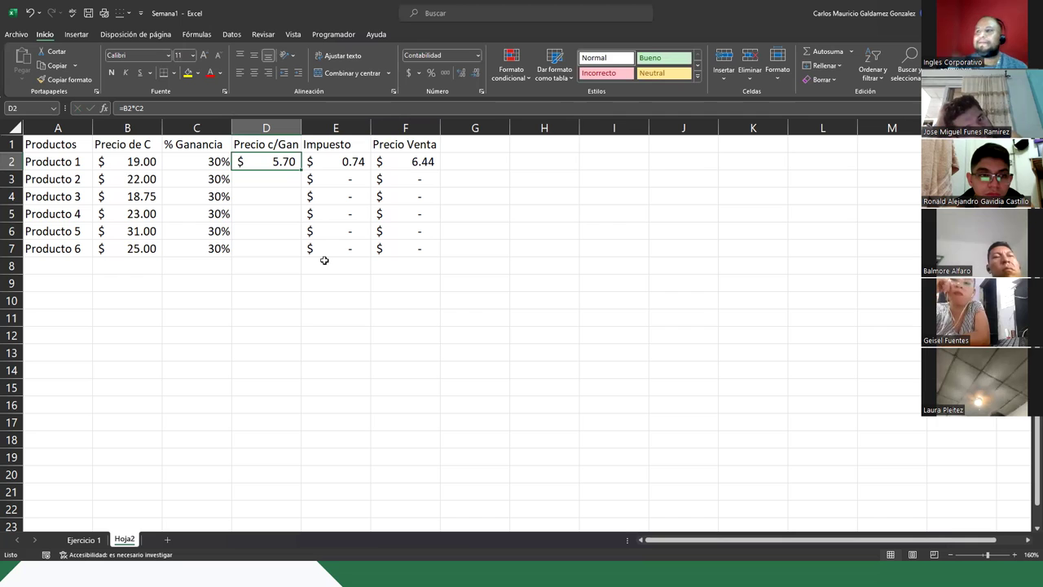
click(167, 108)
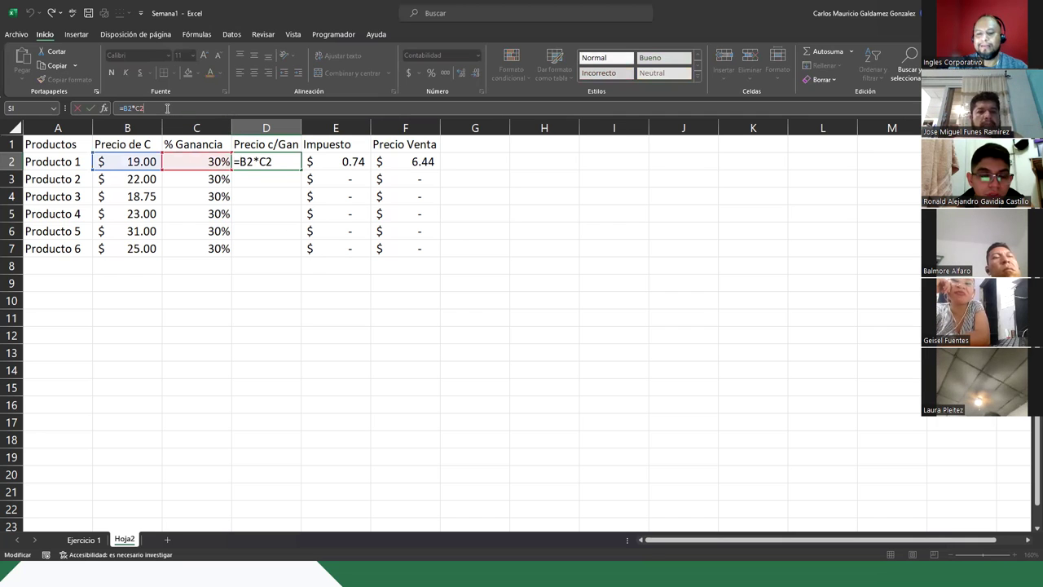
text())
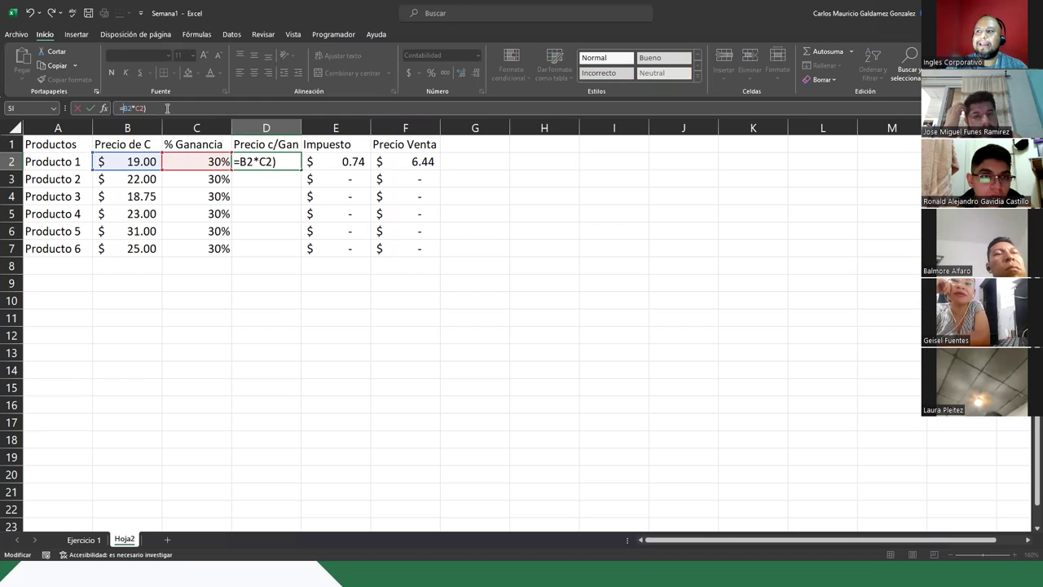
text(()
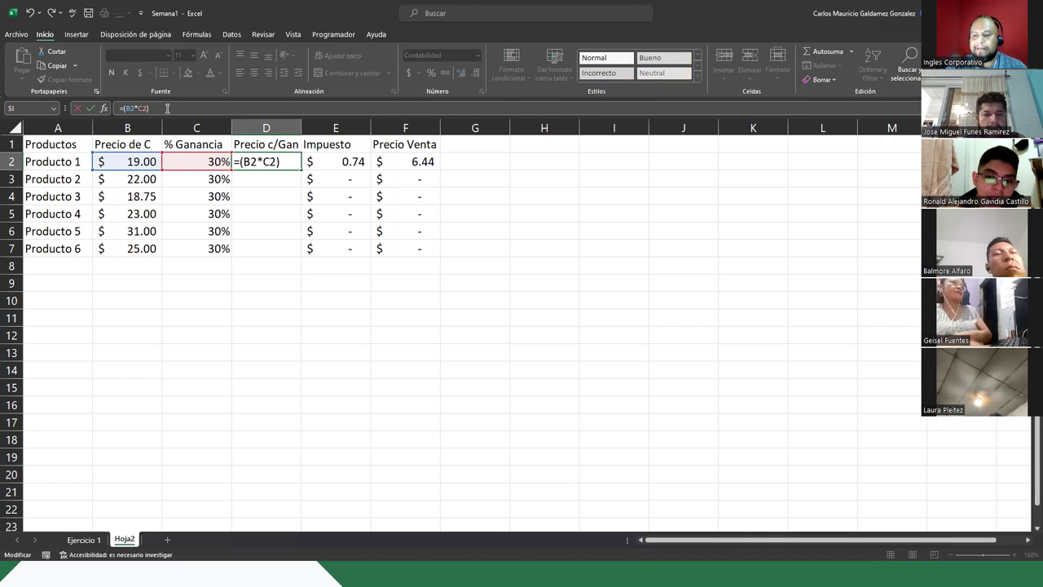
click(130, 162)
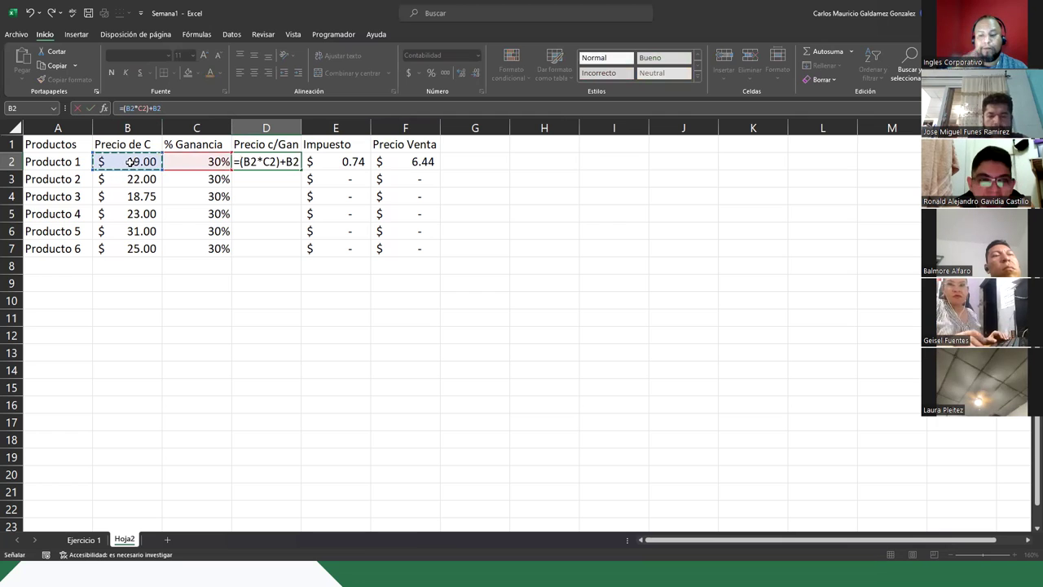
key(Return)
Review the parts of the D2 formula and copy it down to D3:D7 for the other products
key(Up)
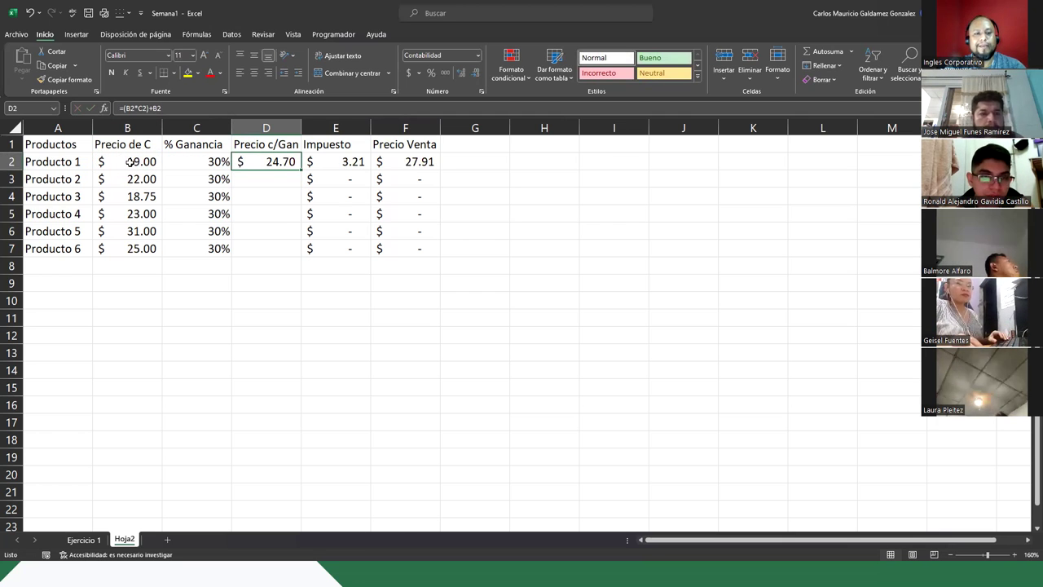
key(F2)
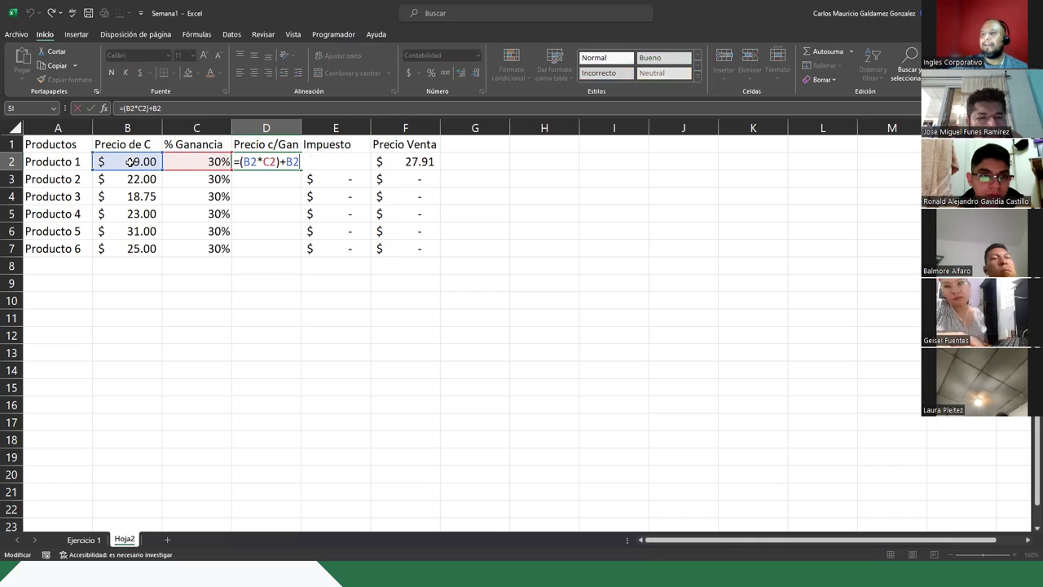
drag(243, 162, 278, 162)
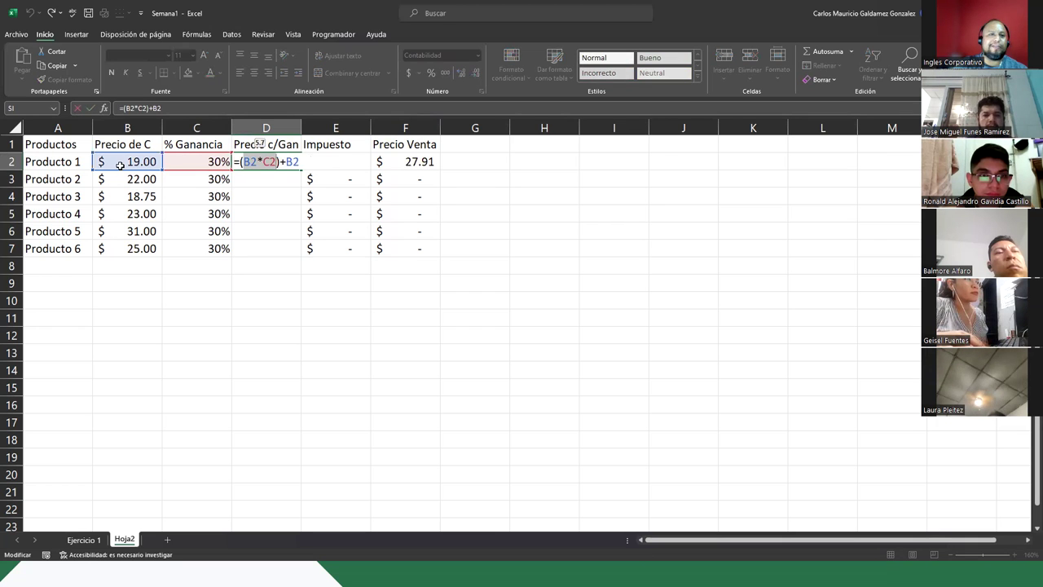
click(259, 166)
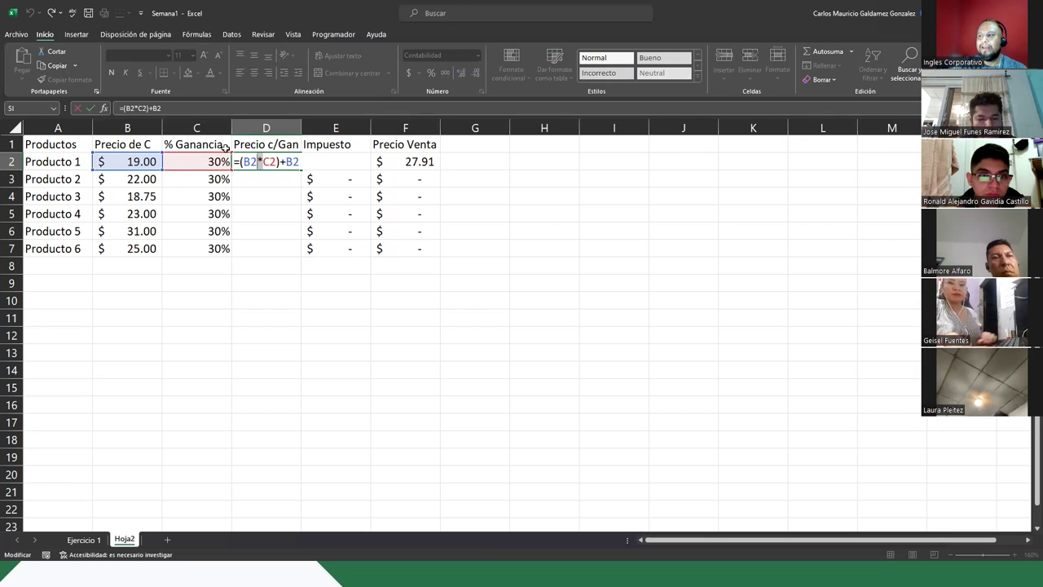
drag(285, 161, 304, 161)
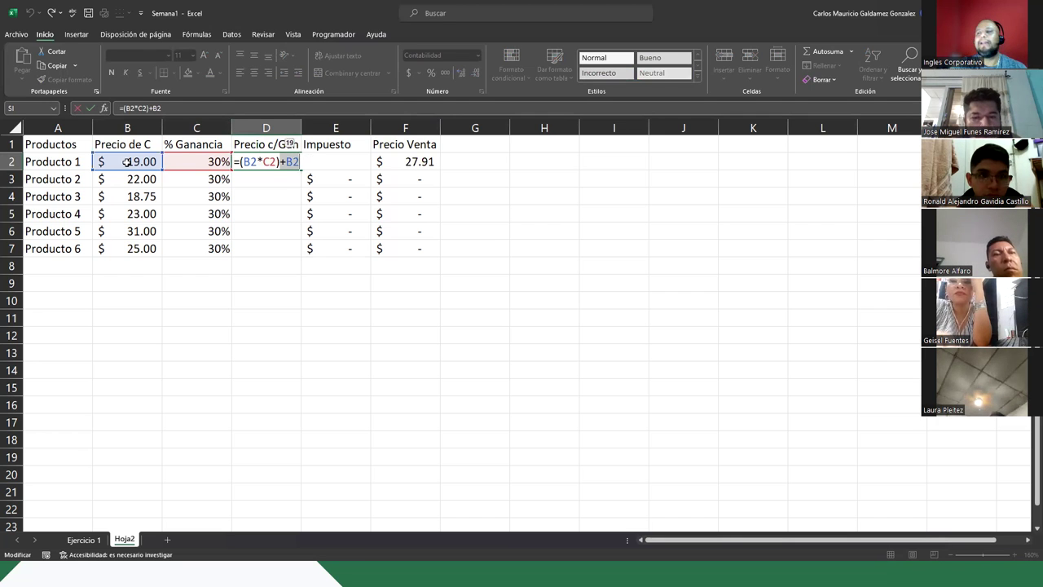
key(ctrl+Return)
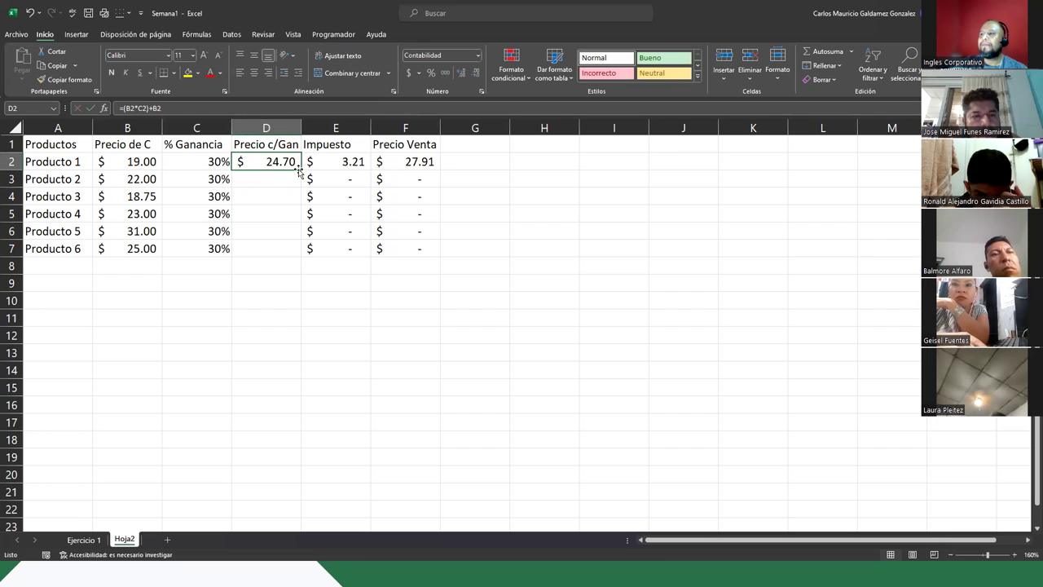
drag(303, 168, 300, 254)
Check the Precio c/Gan and Impuesto formulas product by product in rows 2 to 7
click(268, 232)
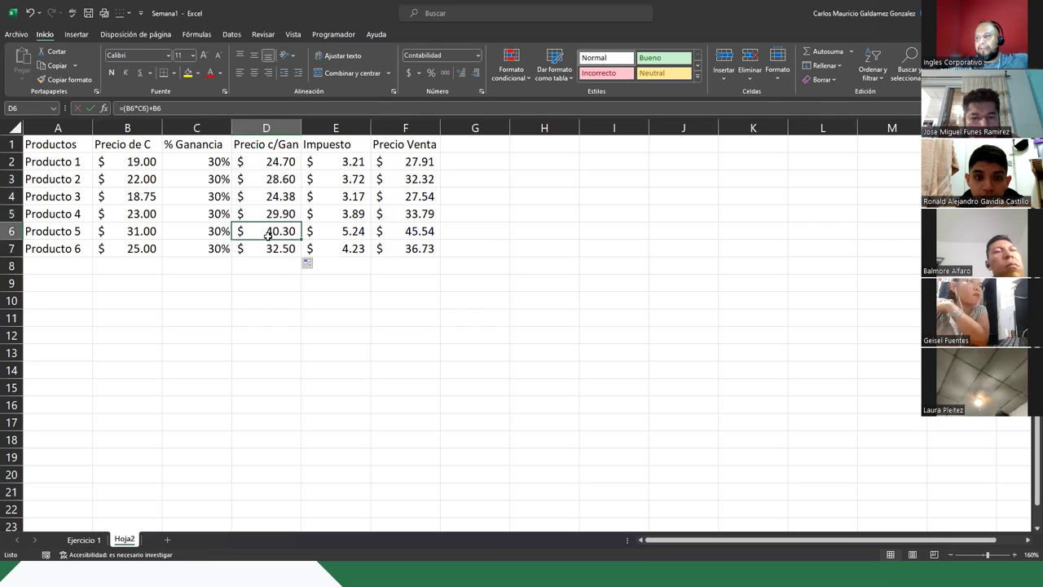
click(271, 158)
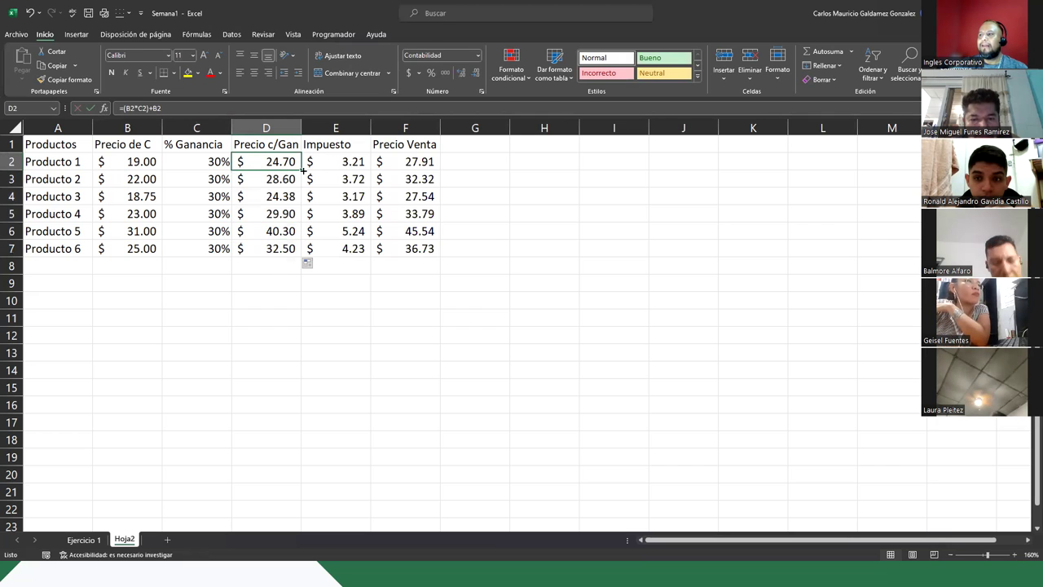
click(350, 162)
click(276, 179)
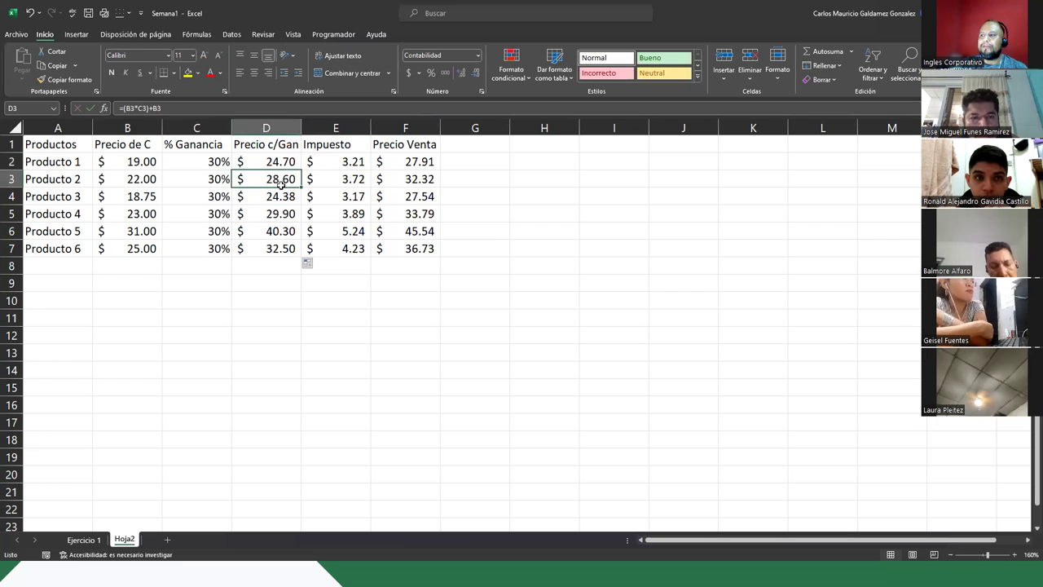
click(336, 181)
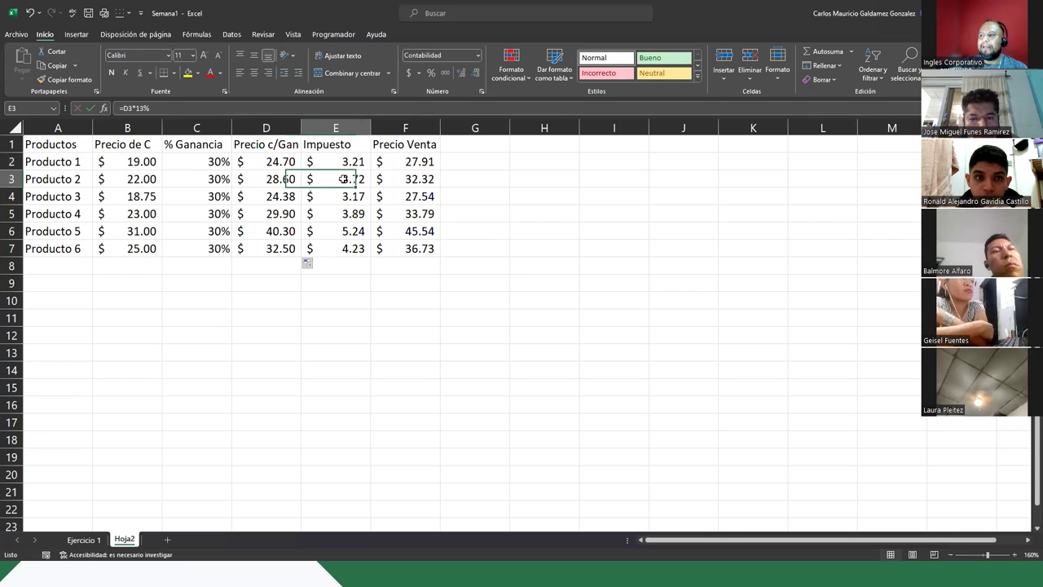
click(303, 200)
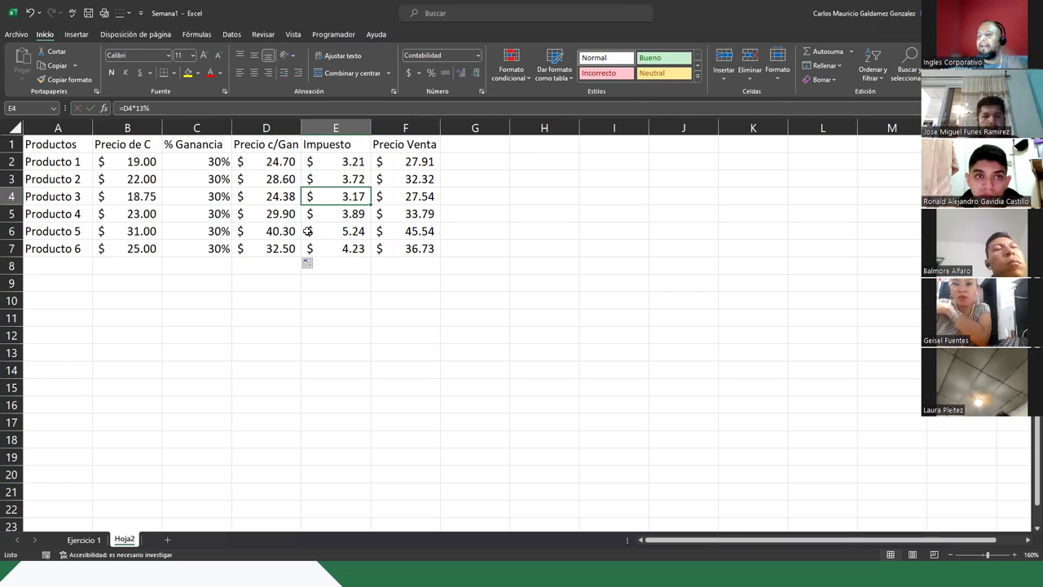
click(264, 217)
click(345, 215)
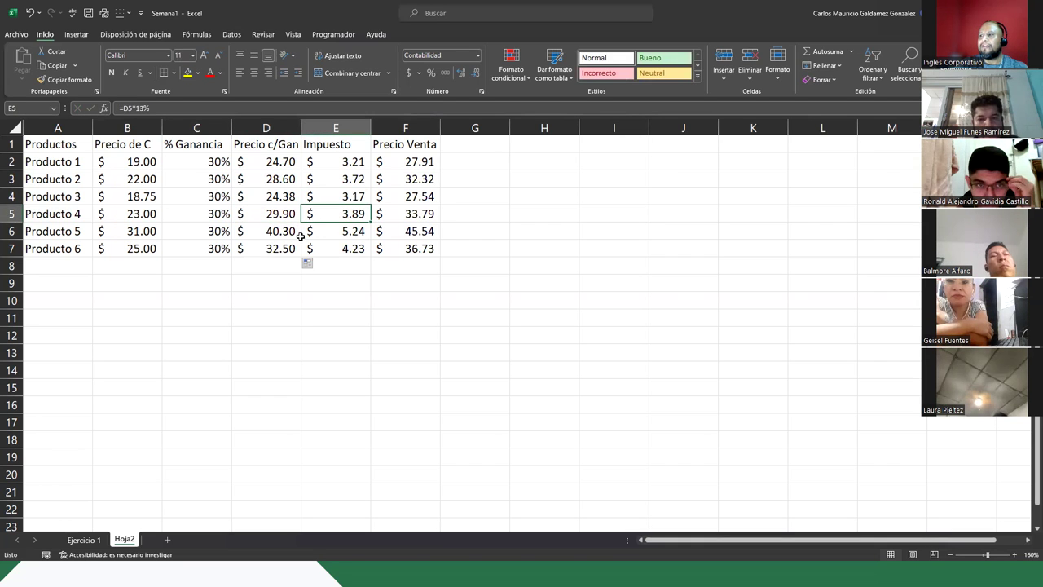
click(287, 229)
click(359, 231)
click(284, 250)
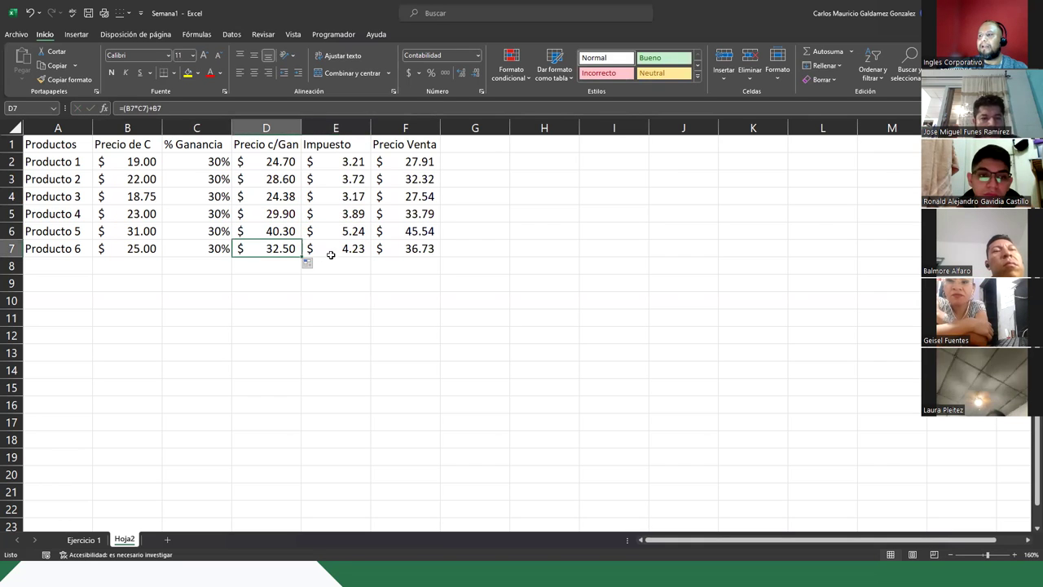
click(356, 251)
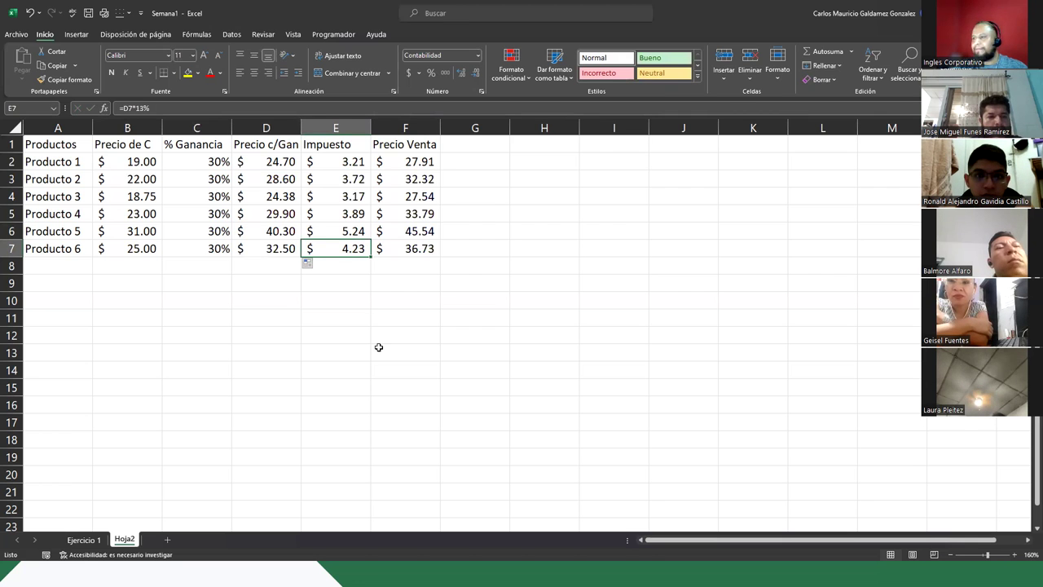
Compare the Precio Venta results in F2:F7 with the purchase price, Impuesto and Precio c/Gan columns they depend on
drag(399, 161, 407, 254)
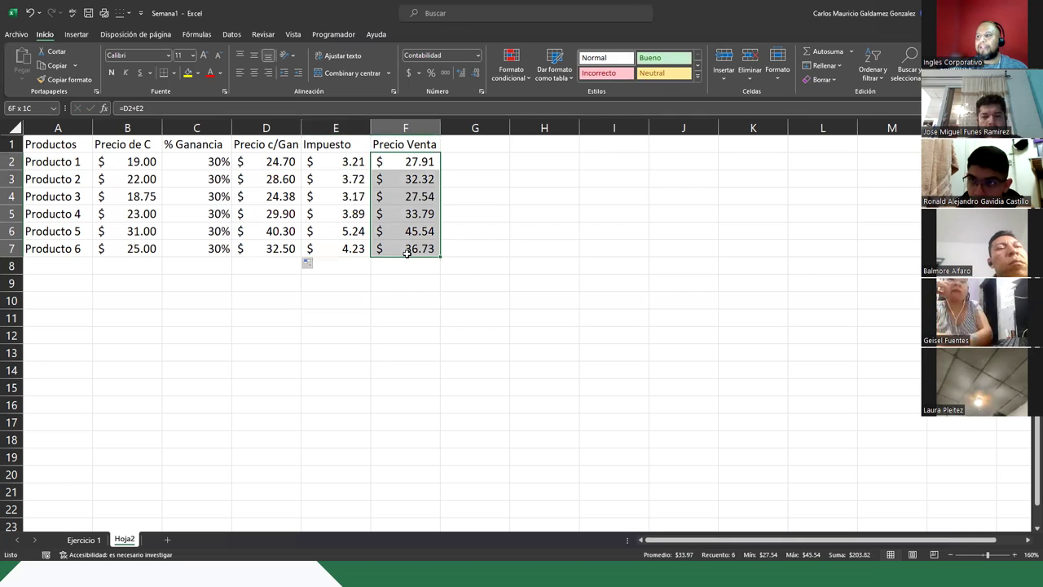
click(121, 163)
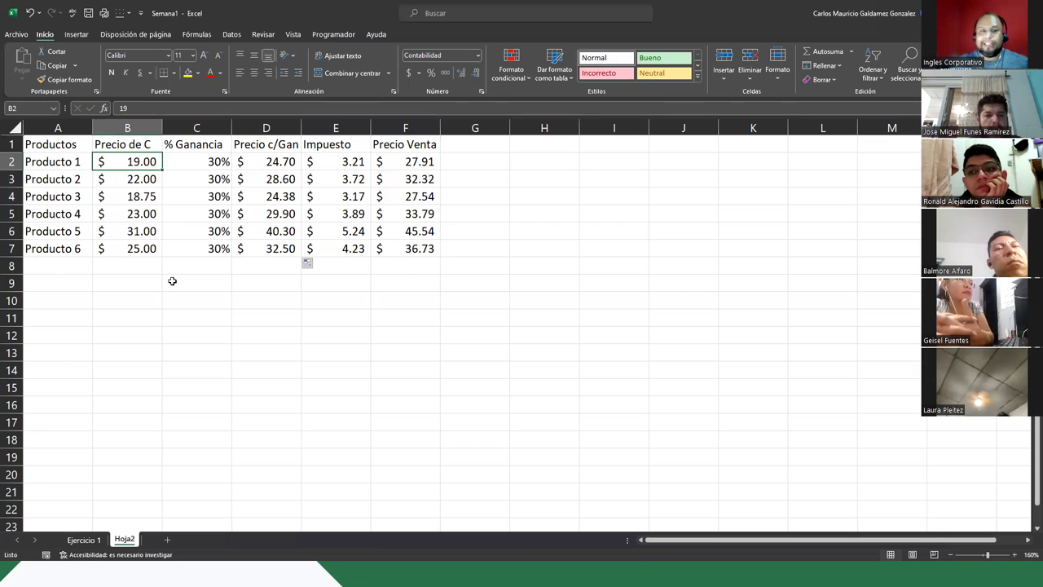
click(402, 161)
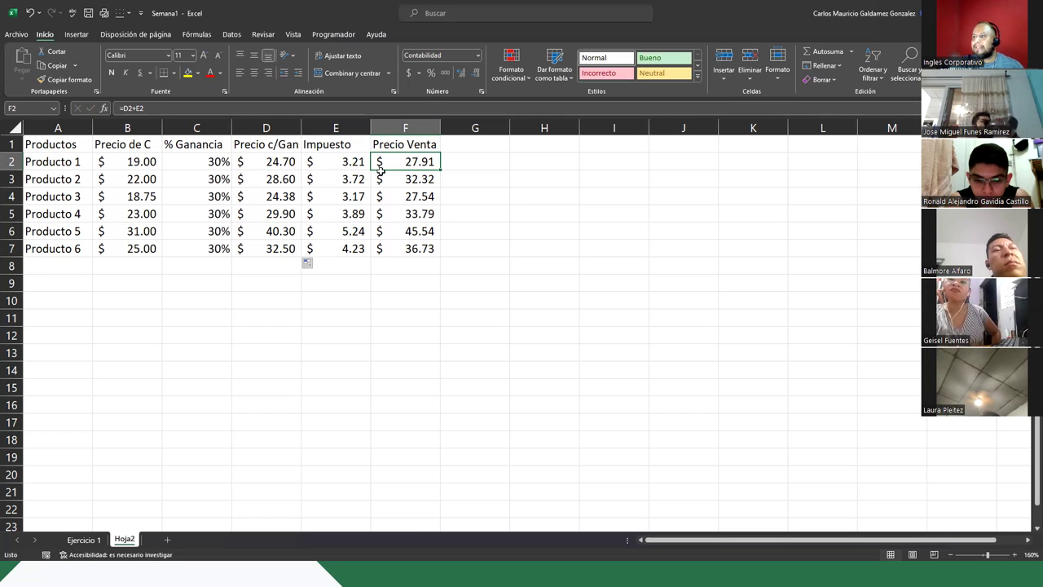
drag(395, 159, 396, 244)
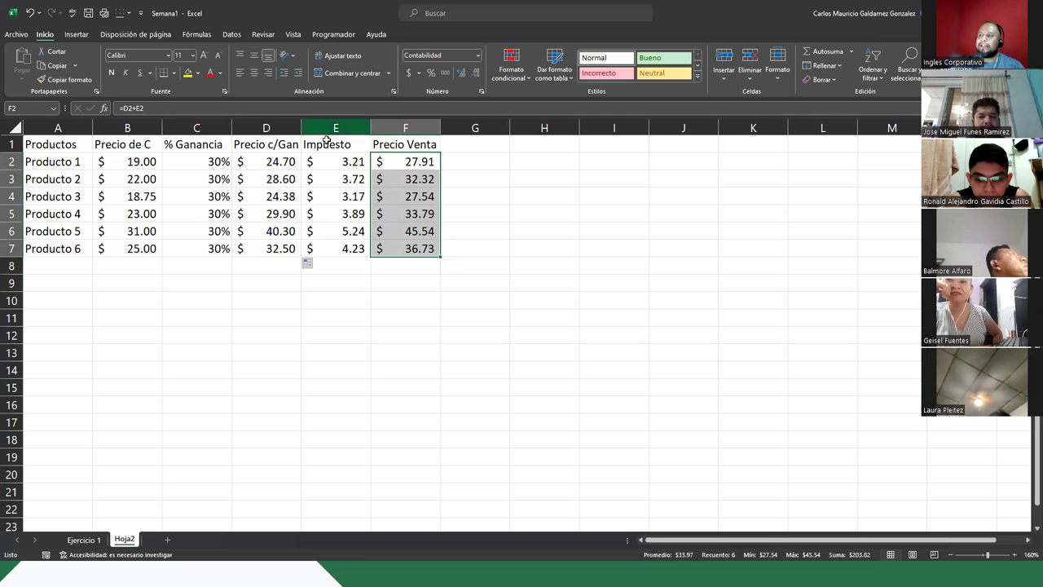
drag(326, 163, 341, 246)
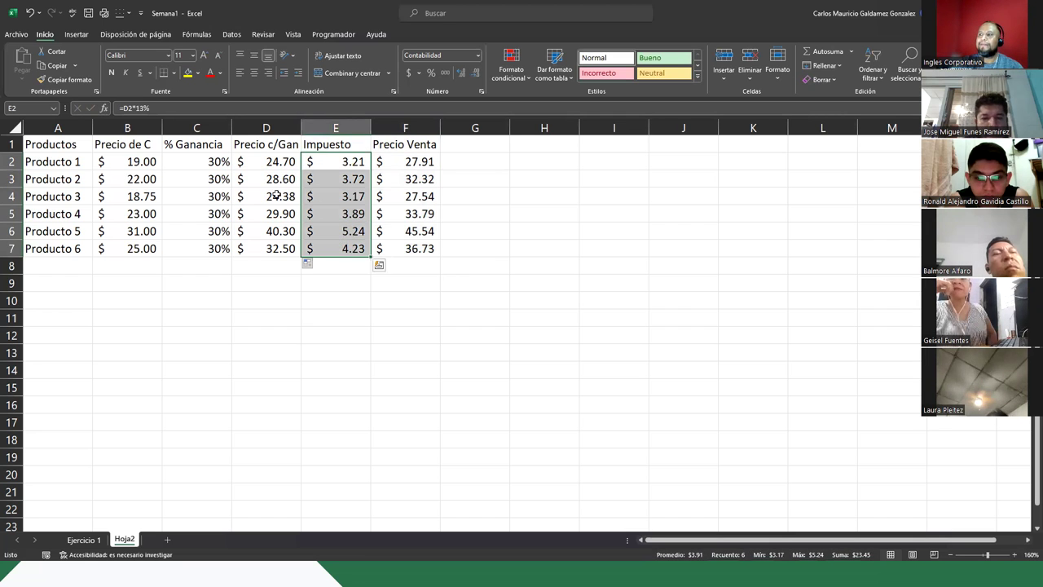
drag(259, 163, 254, 251)
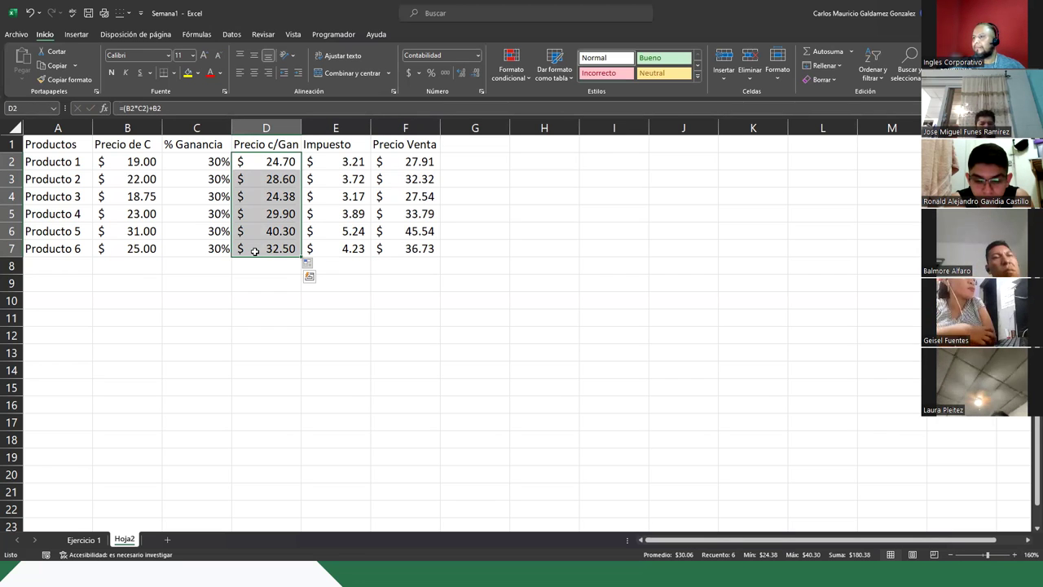
click(331, 246)
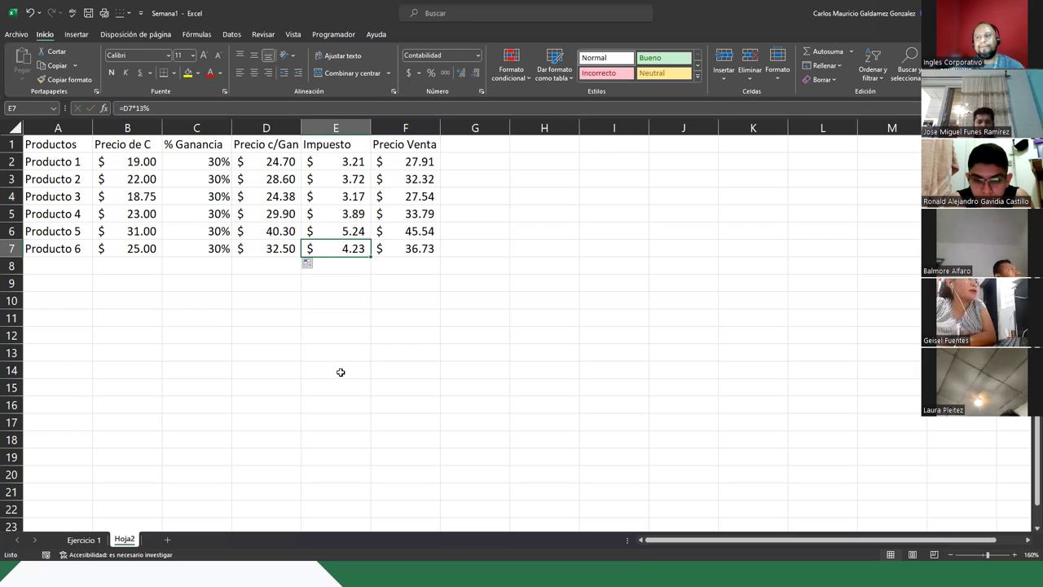
Rename the Hoja2 sheet as Ejercicio 10
double_click(125, 539)
text(Ejerc)
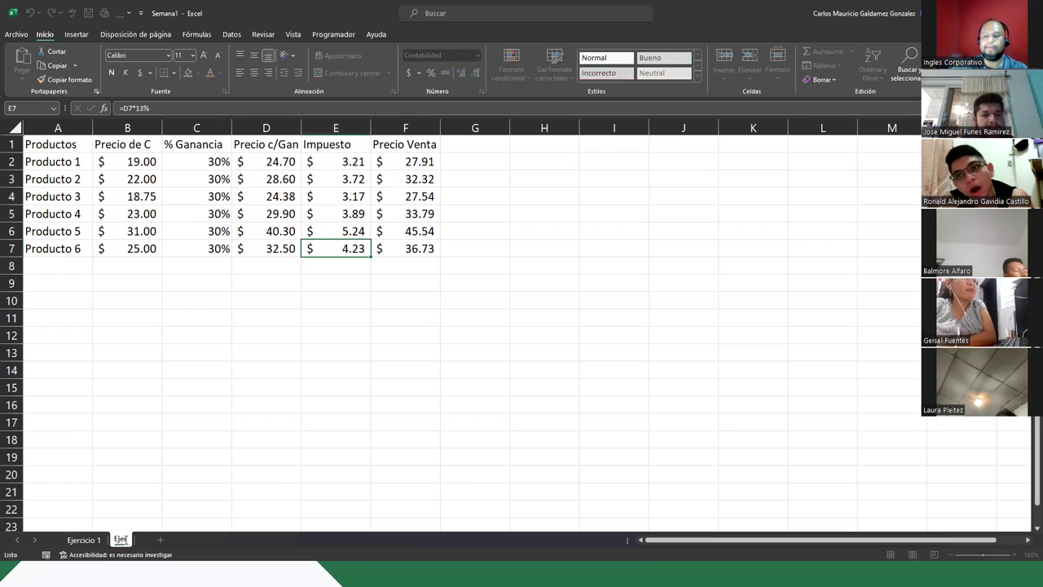
text(icio 10)
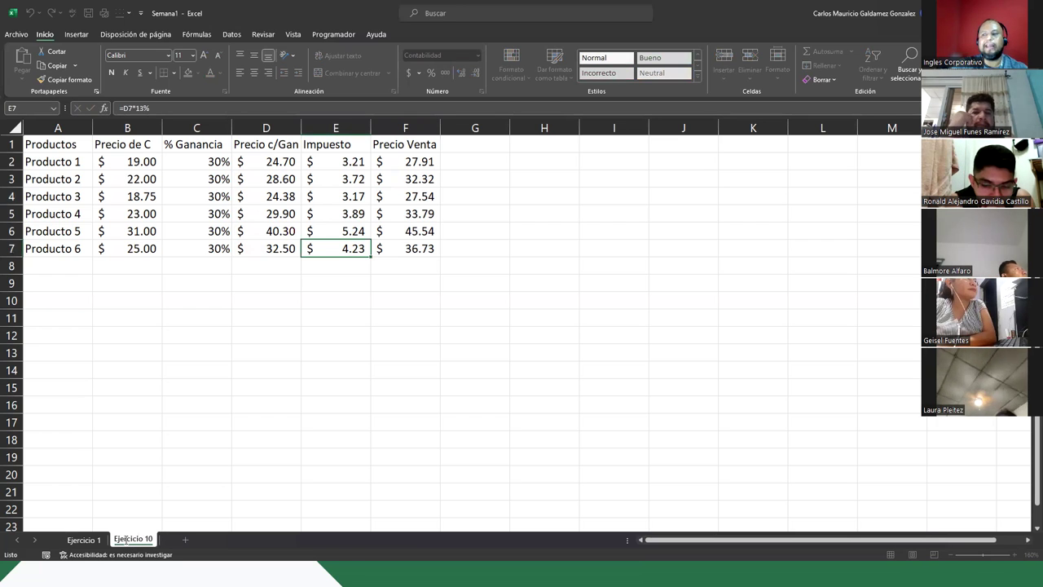
key(Return)
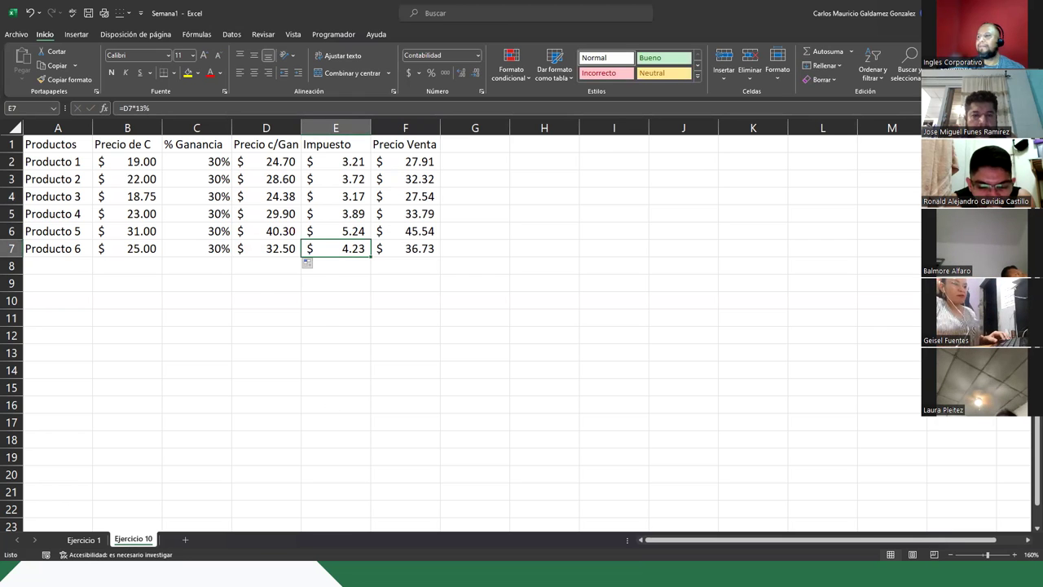
Switch to the presentation and advance to the FUNCIONES BÁSICAS slide
key(alt+Tab)
key(Right)
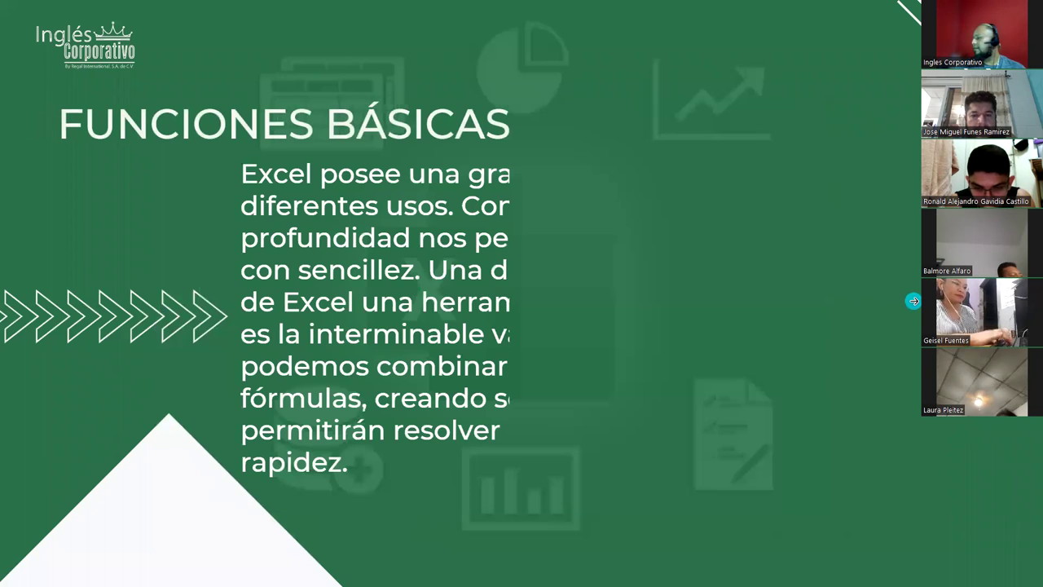
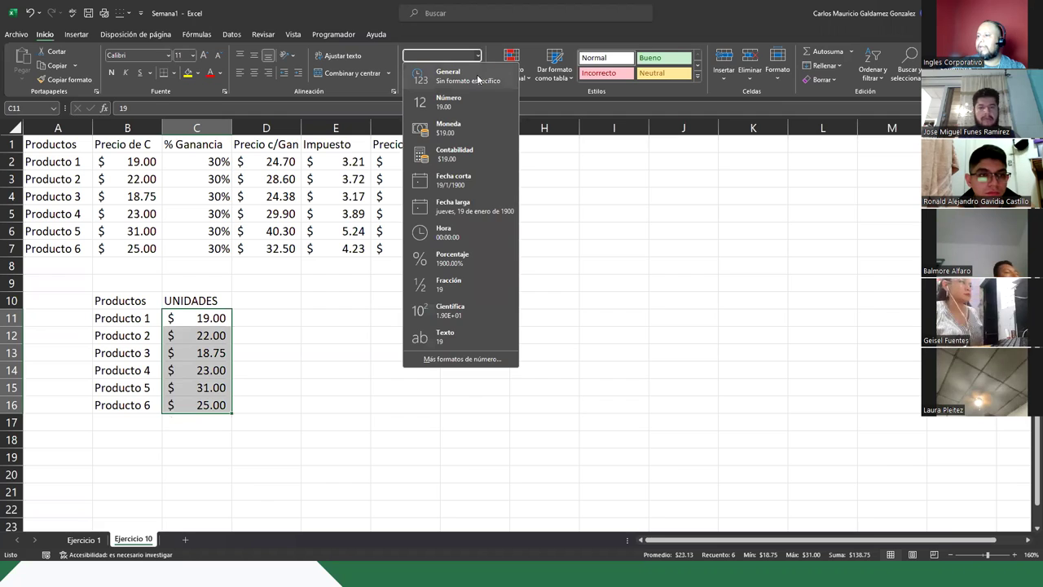
Set the units of Producto 3 in C13 to 18
click(196, 353)
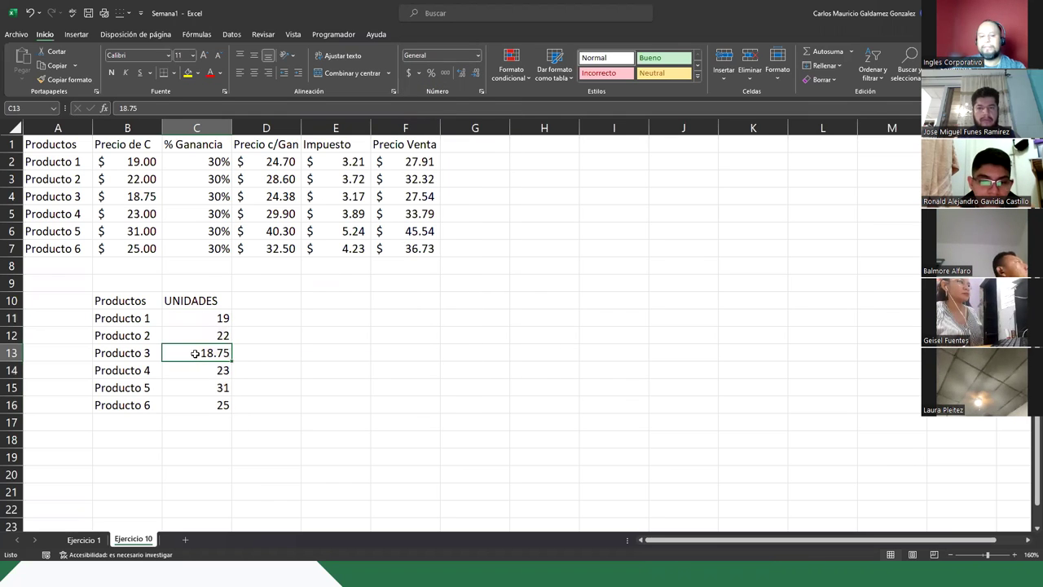
text(18)
key(Return)
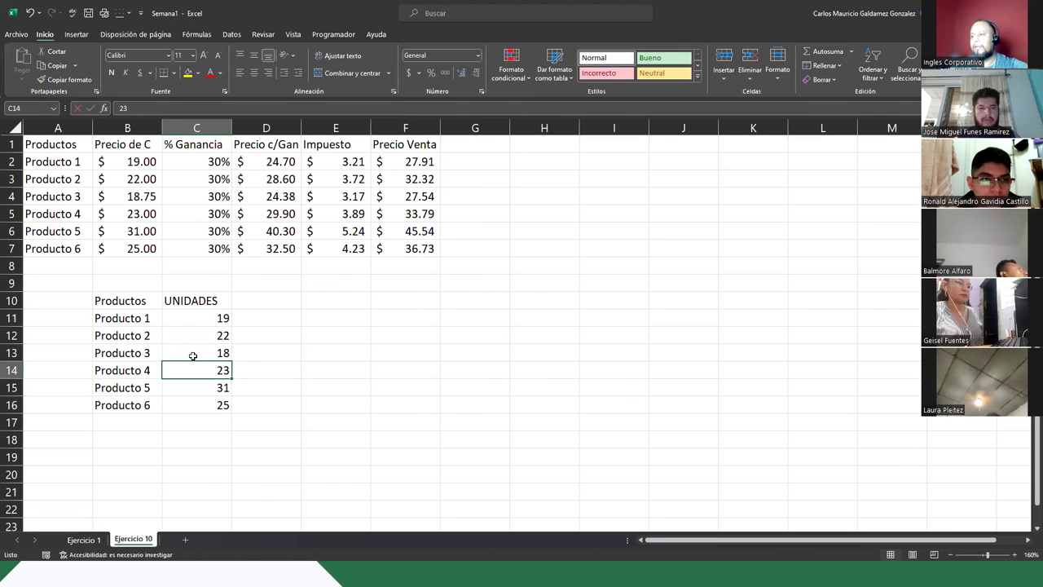
Rewrite the B10 header as PRODUCTOS in capitals and centre the headers in B10:C10
click(118, 301)
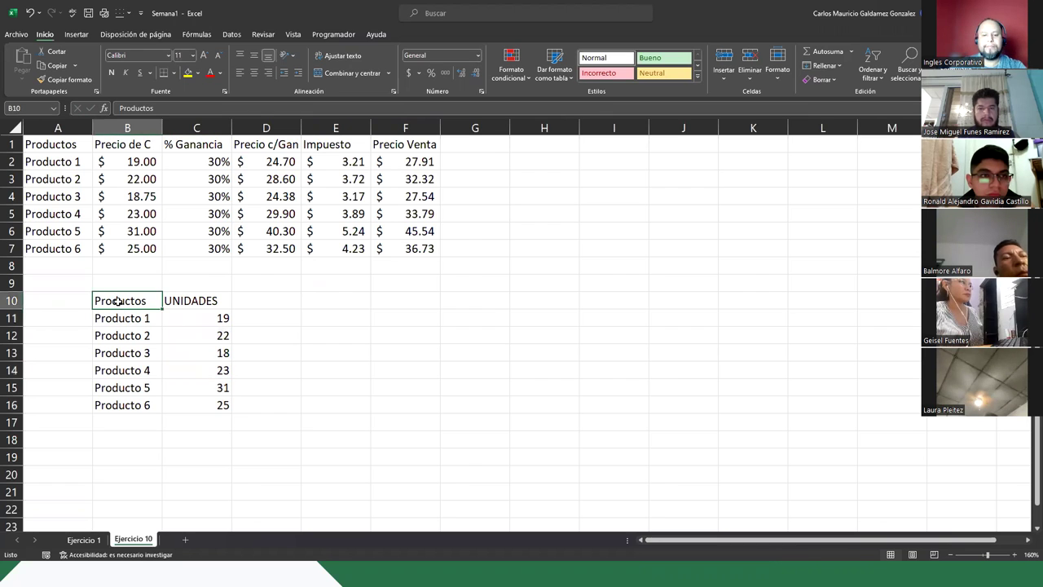
text(PRODUCTOS)
key(Return)
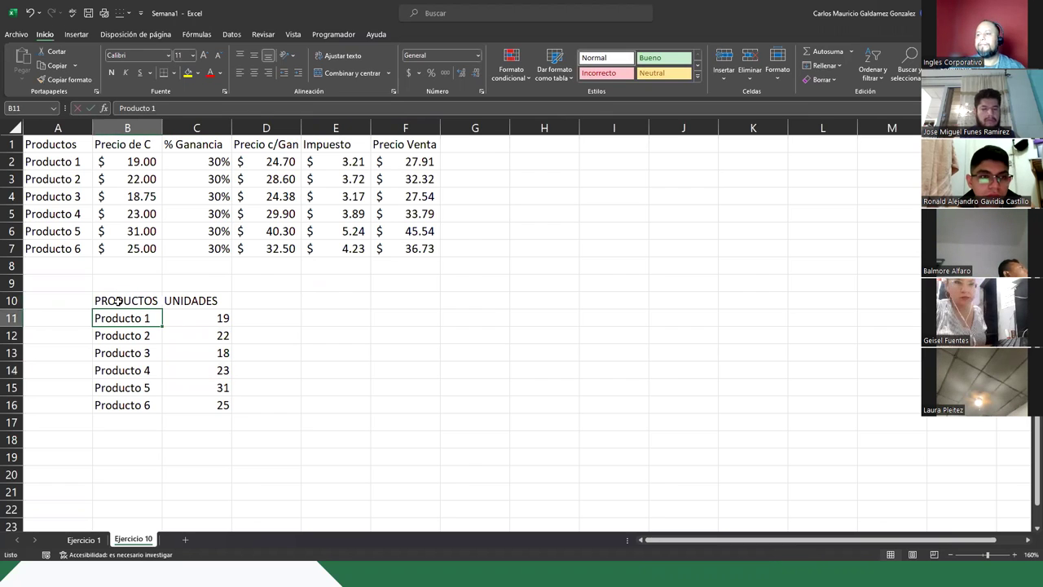
drag(147, 303, 204, 301)
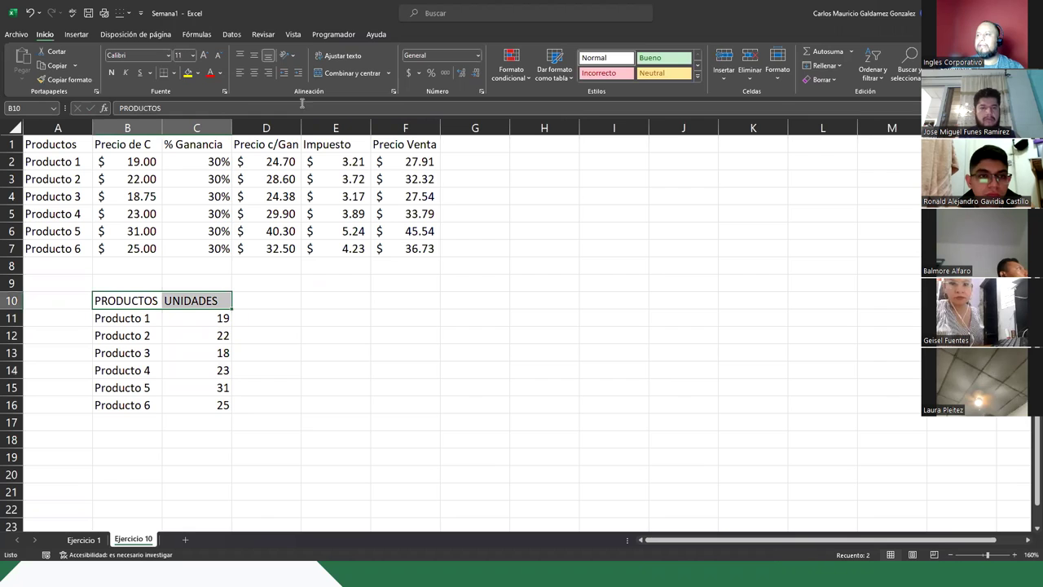
click(254, 72)
click(173, 350)
Enter the label TOTAL in B18 below the product and units table
drag(120, 301, 180, 407)
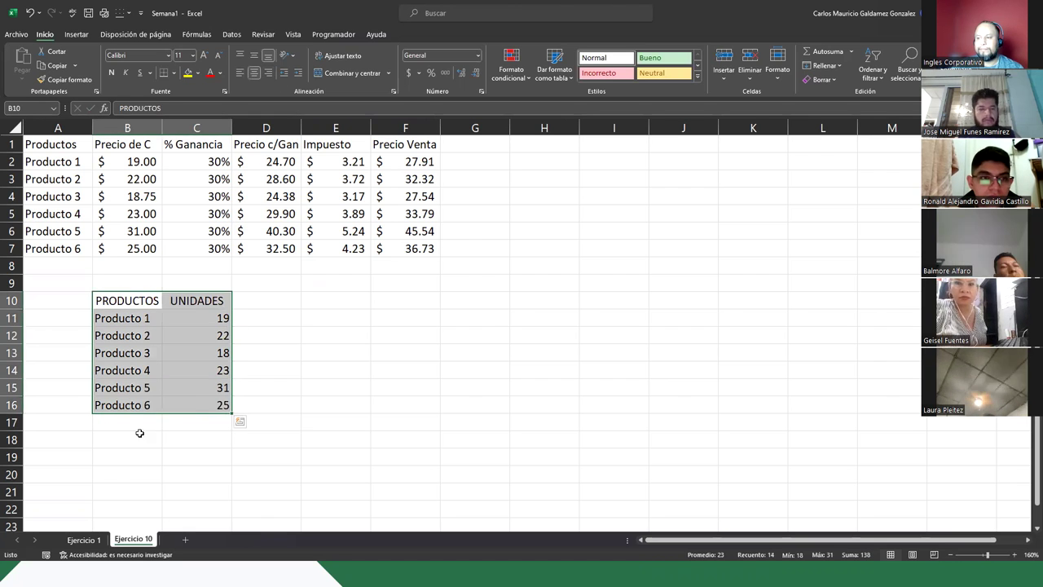
click(132, 437)
text(TOTAL)
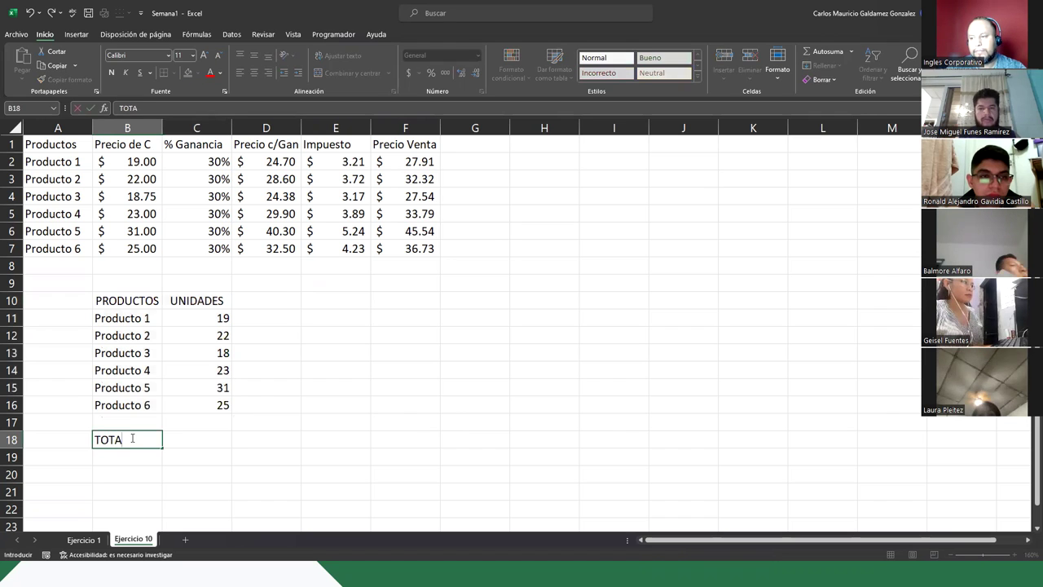
key(Tab)
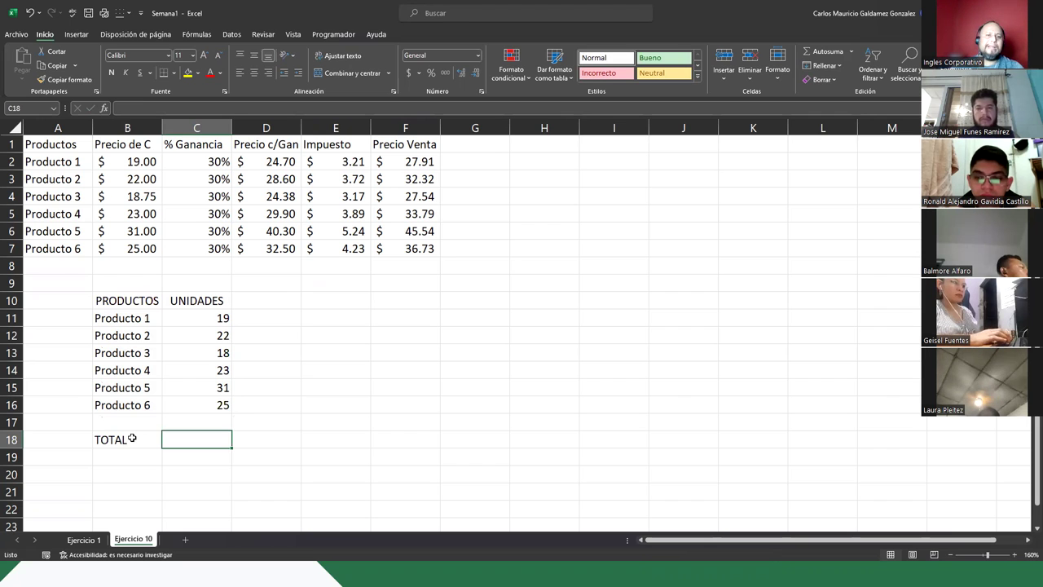
Centre the unit quantities in C11:C16 under the UNIDADES header
drag(65, 145, 118, 241)
drag(128, 299, 199, 405)
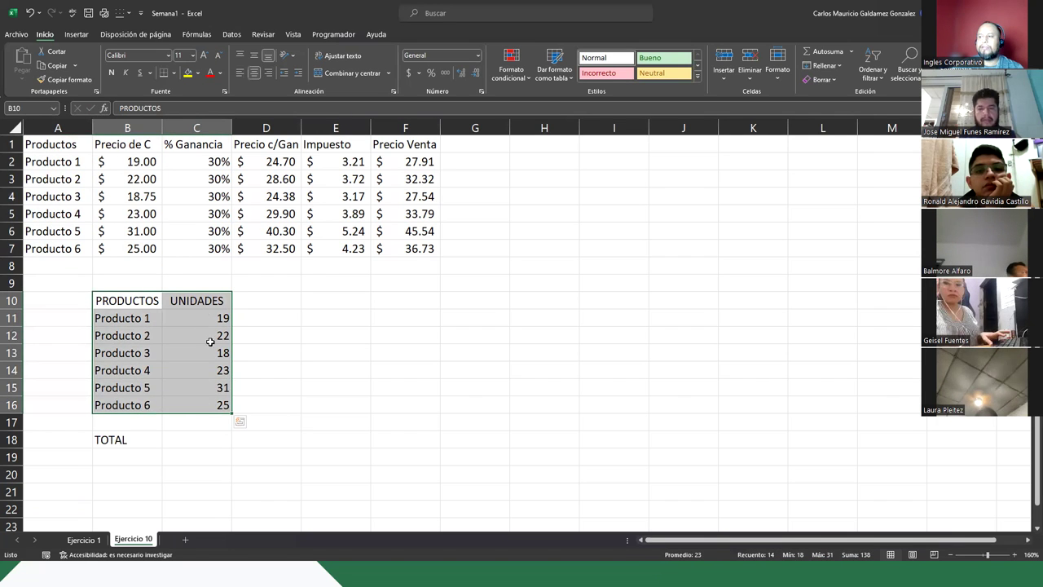
drag(208, 318, 227, 412)
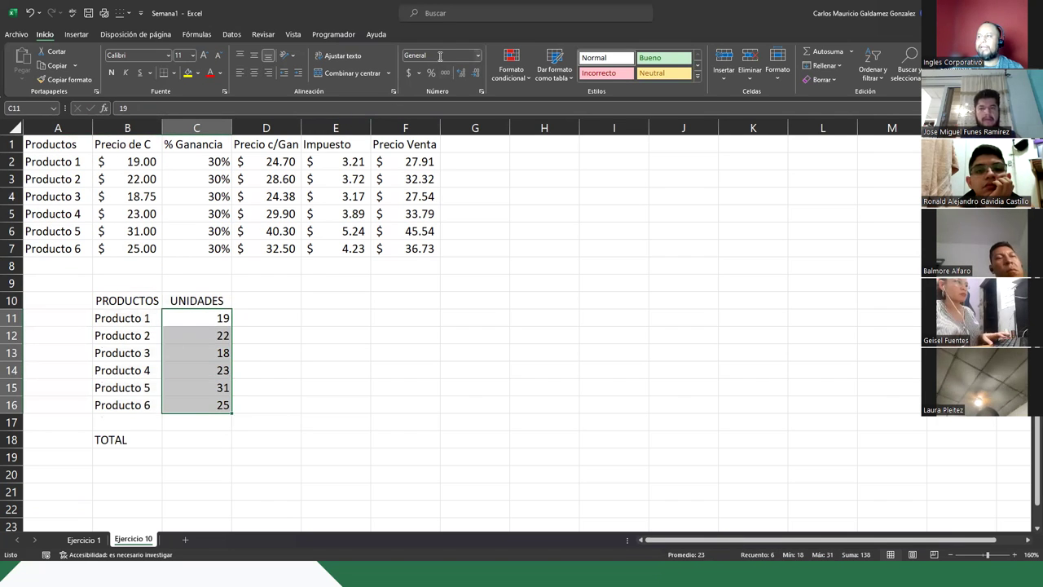
click(254, 72)
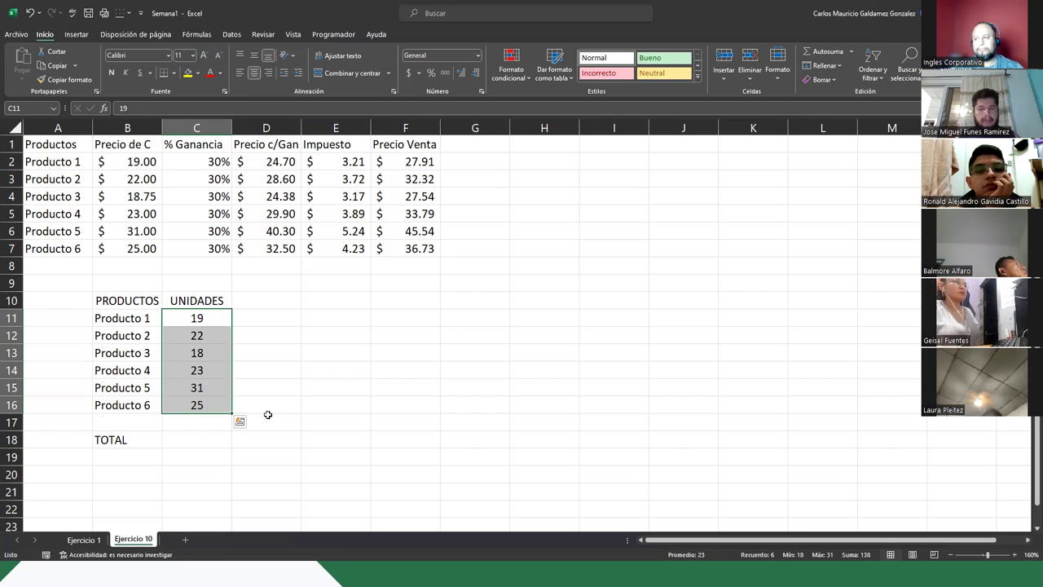
click(267, 415)
Start a formula in C18 beside TOTAL, consult the function syntax slide in the presentation and return to the open formula in Excel
click(212, 436)
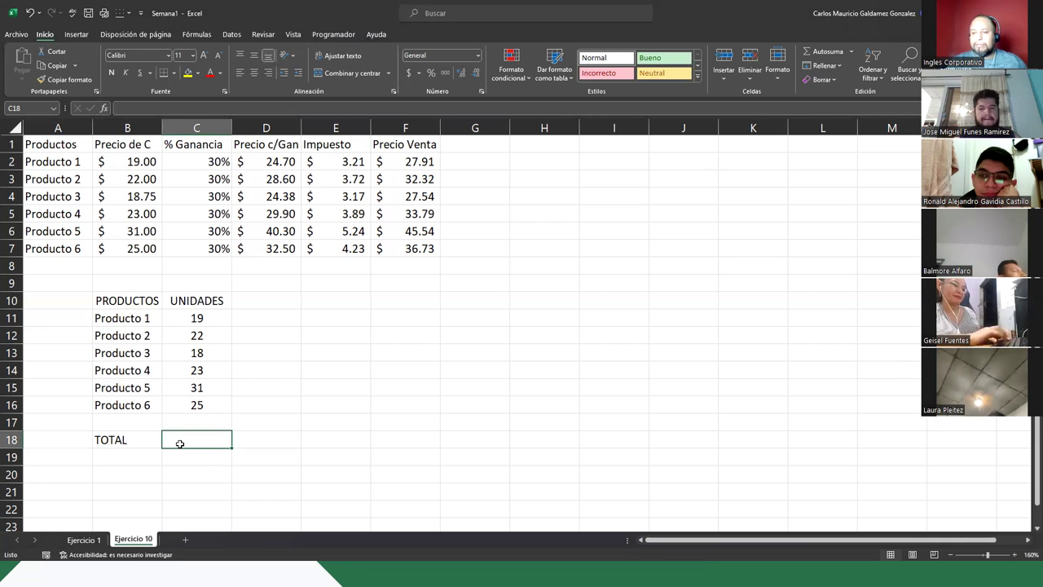
text(=)
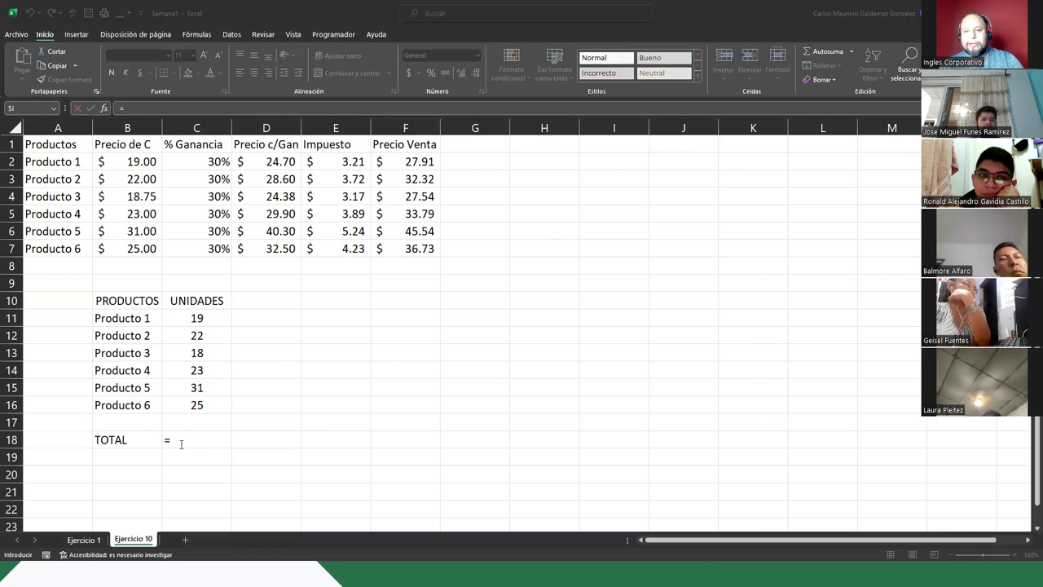
key(alt+Tab)
click(210, 399)
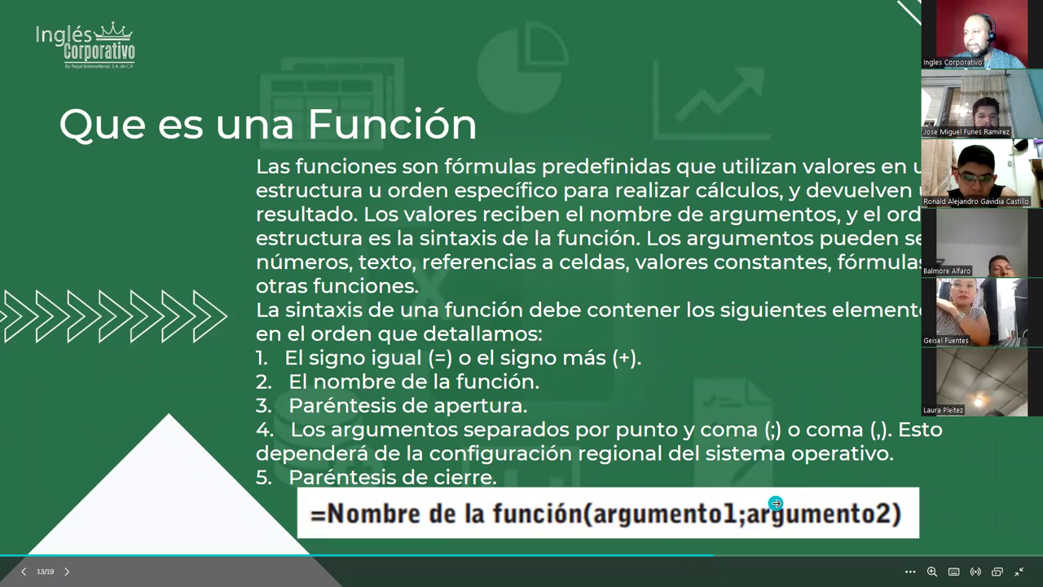
key(alt+Tab)
click(212, 438)
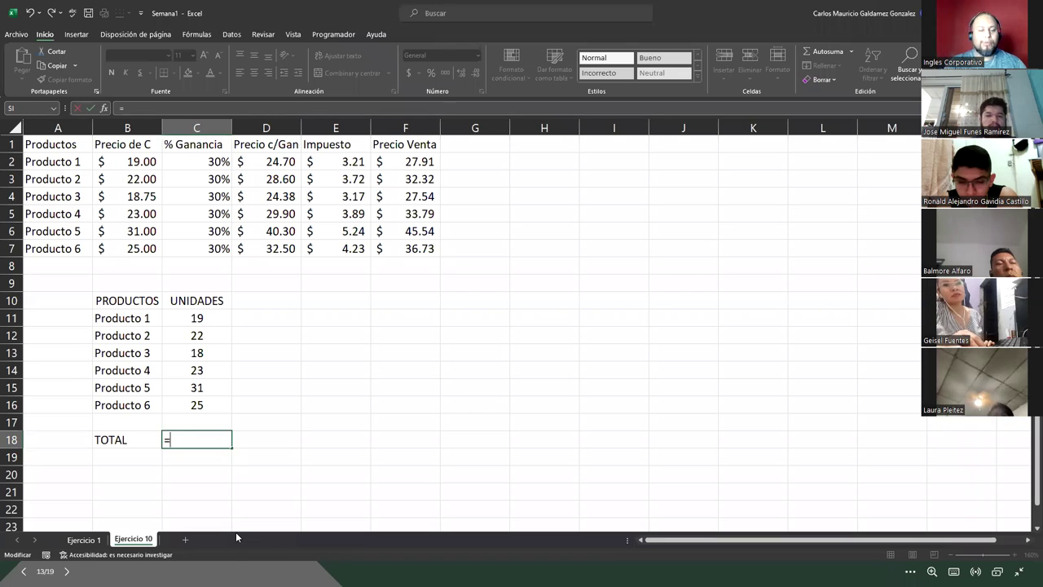
Complete the TOTAL formula in C18 as =SUMA(C11:C16) to add up the units of all products
text(SU)
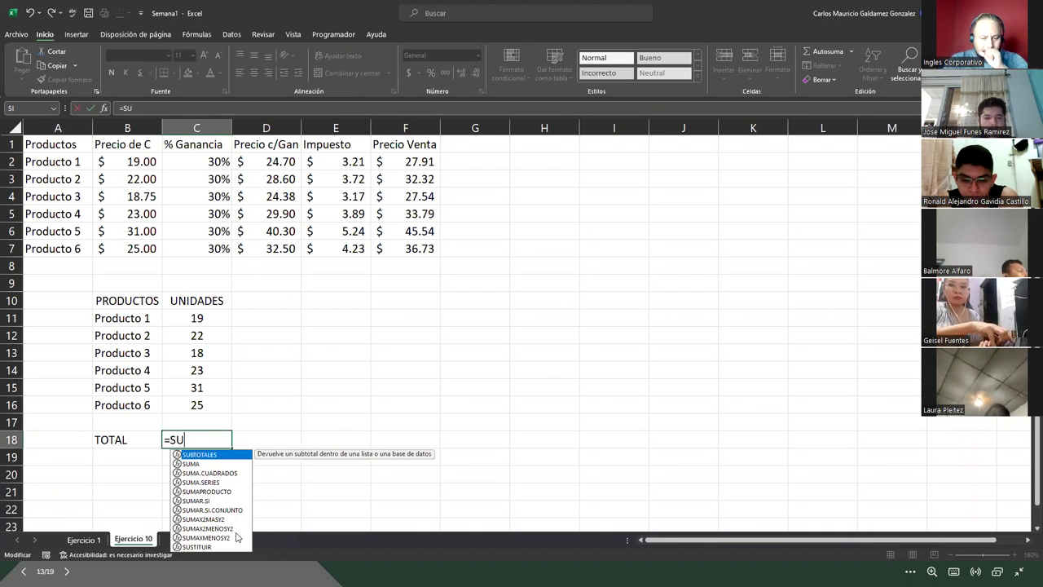
text(M)
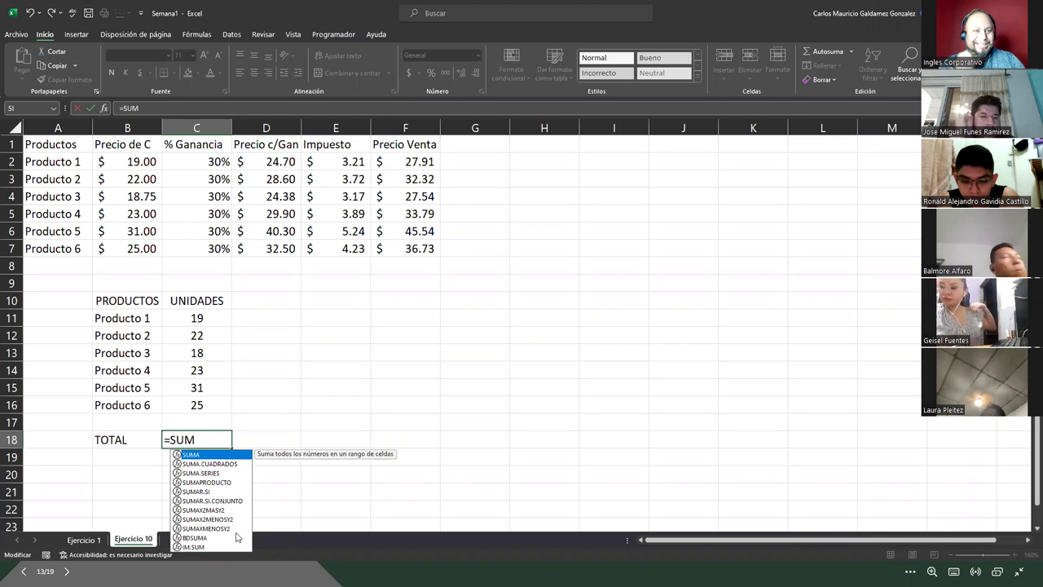
key(Down)
key(Up)
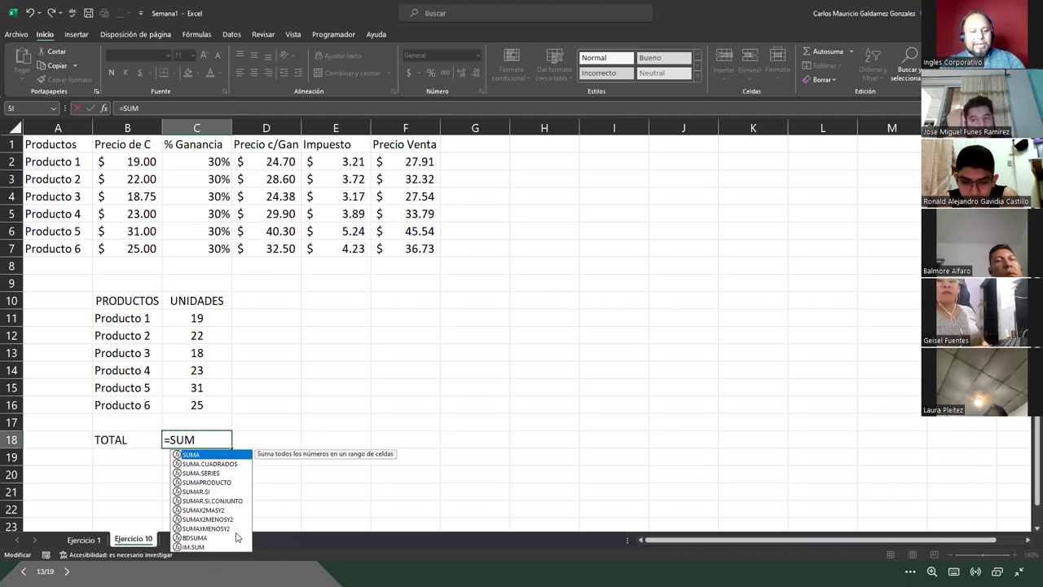
key(Tab)
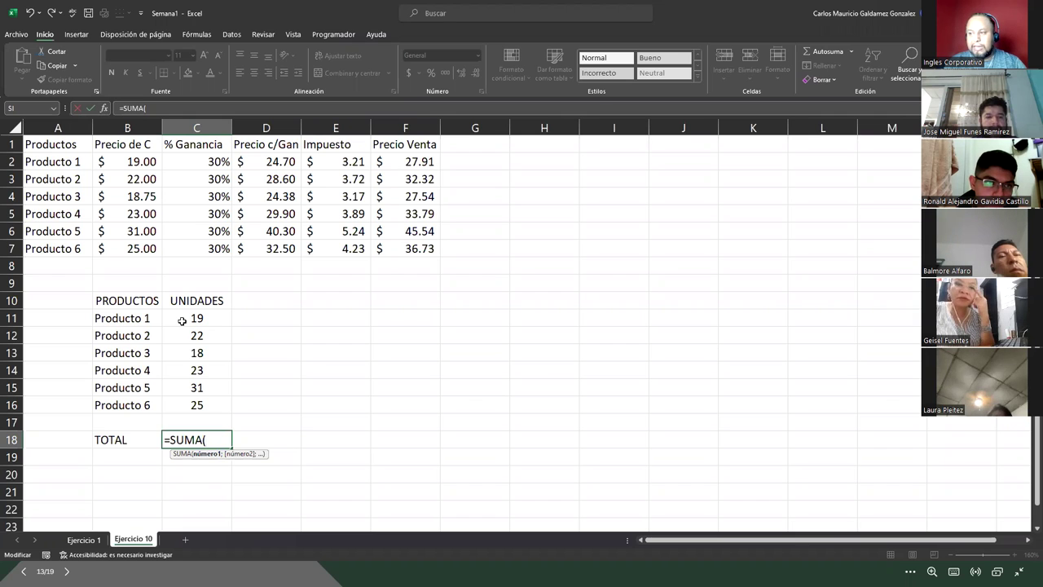
drag(182, 320, 198, 404)
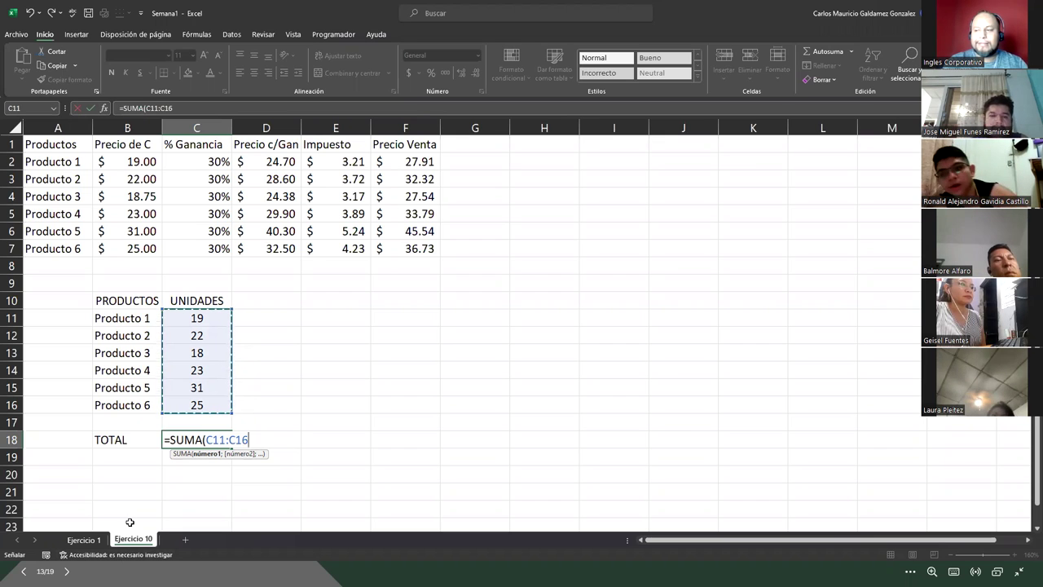
text())
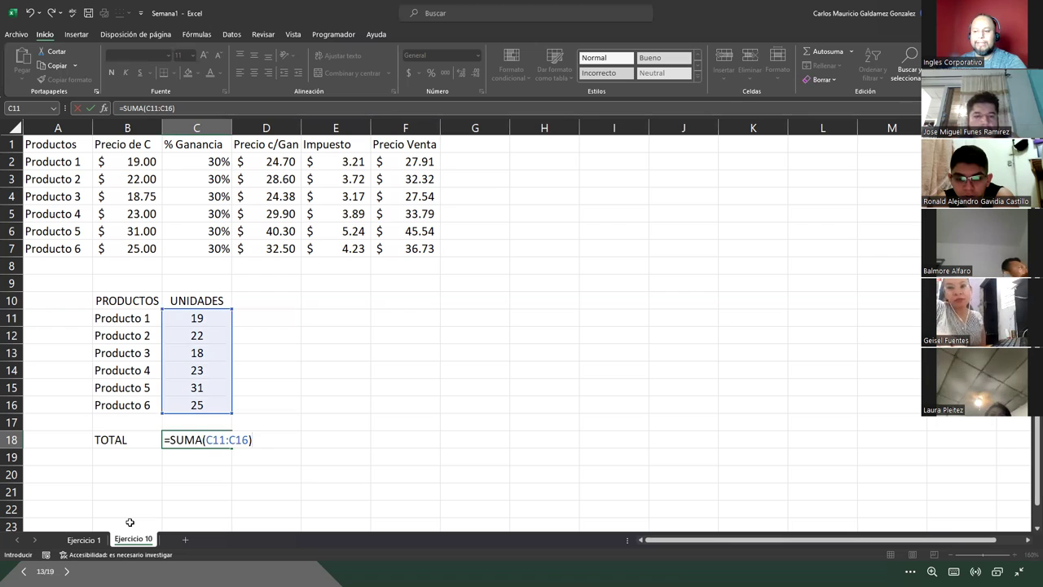
key(Return)
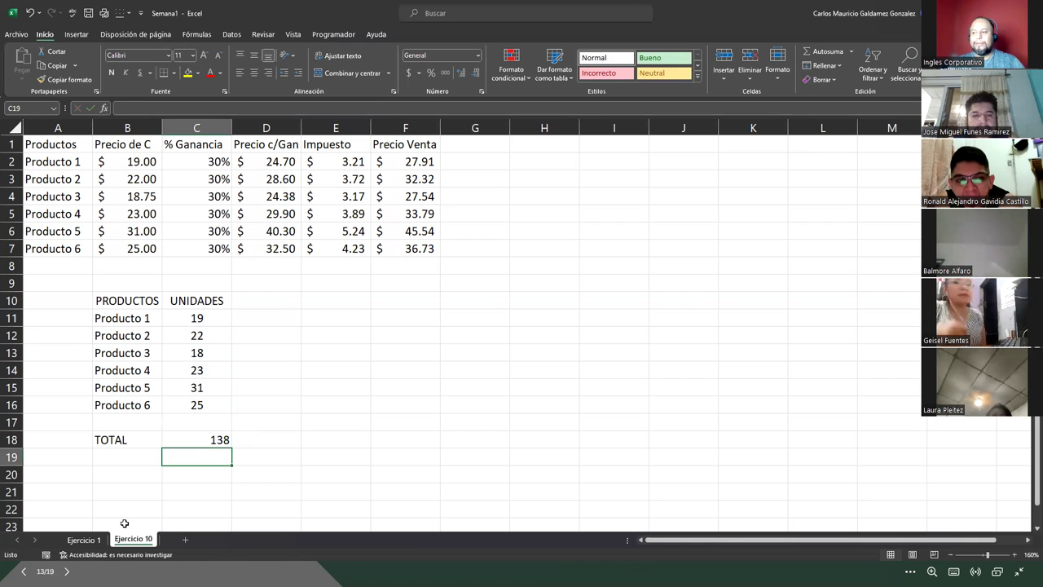
Set the units of Producto 1 in C11 to 21 and centre the TOTAL result in C18
click(197, 438)
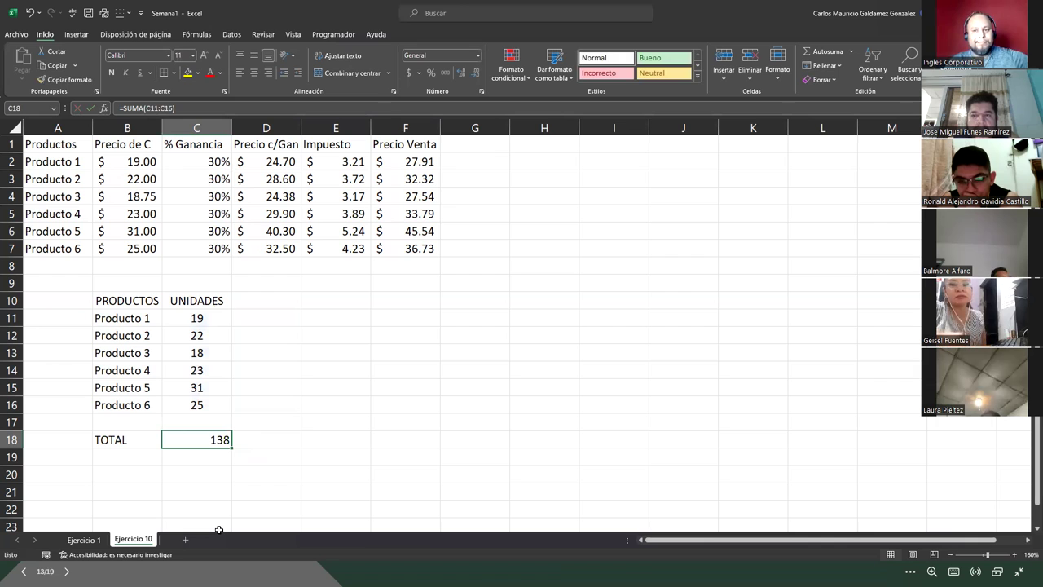
click(196, 319)
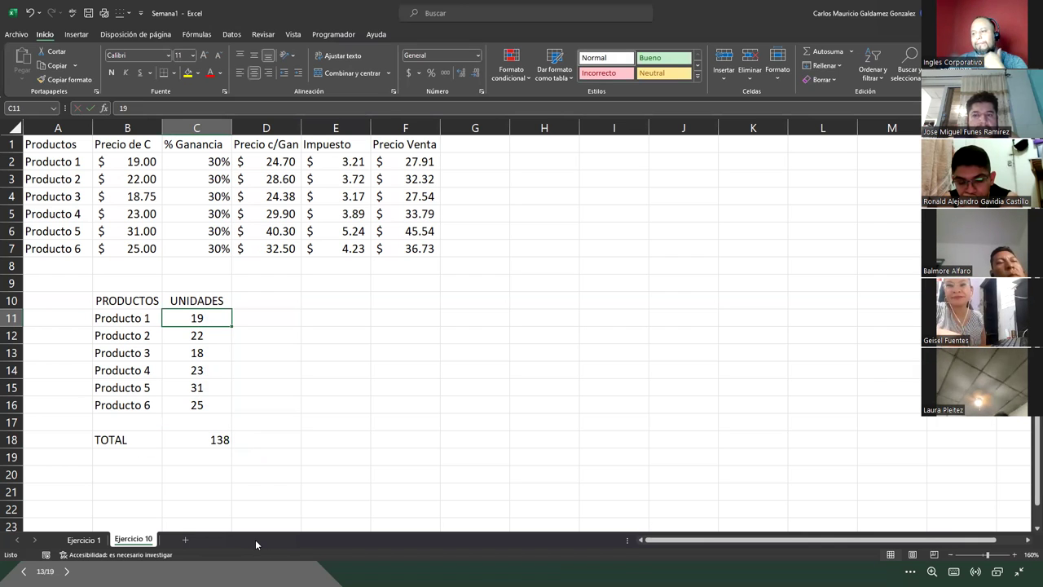
text(21)
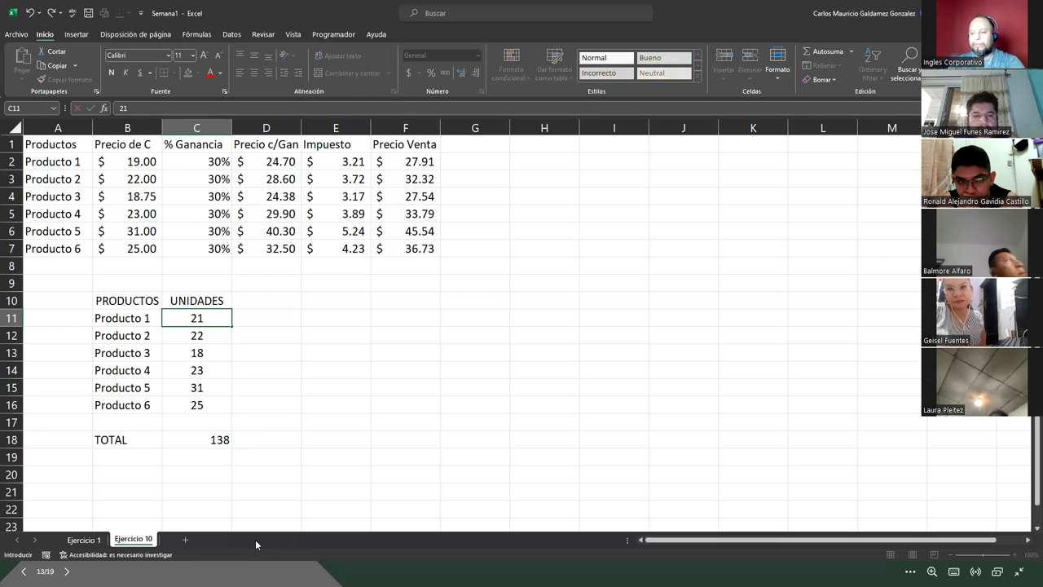
key(Return)
click(194, 441)
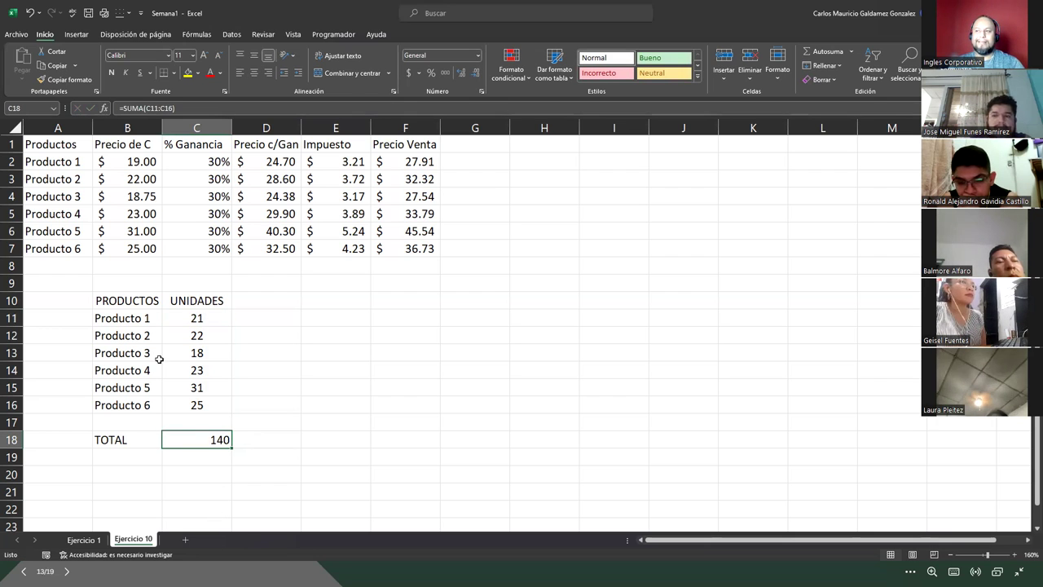
click(253, 73)
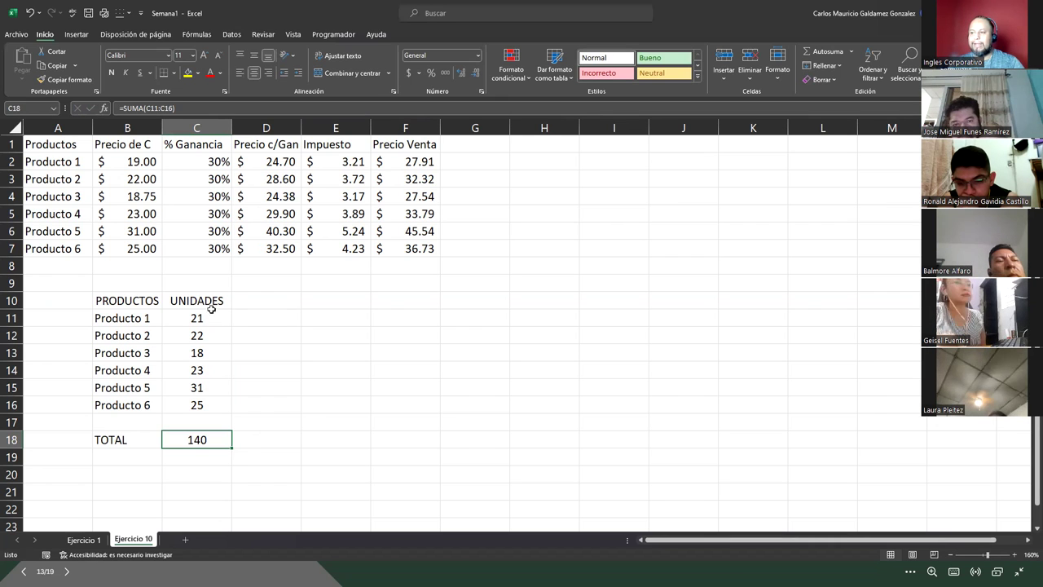
Check the units in C11:C16 one by one against the SUMA formula in C18
click(212, 319)
click(212, 335)
click(216, 352)
click(219, 370)
click(221, 388)
click(220, 405)
click(217, 437)
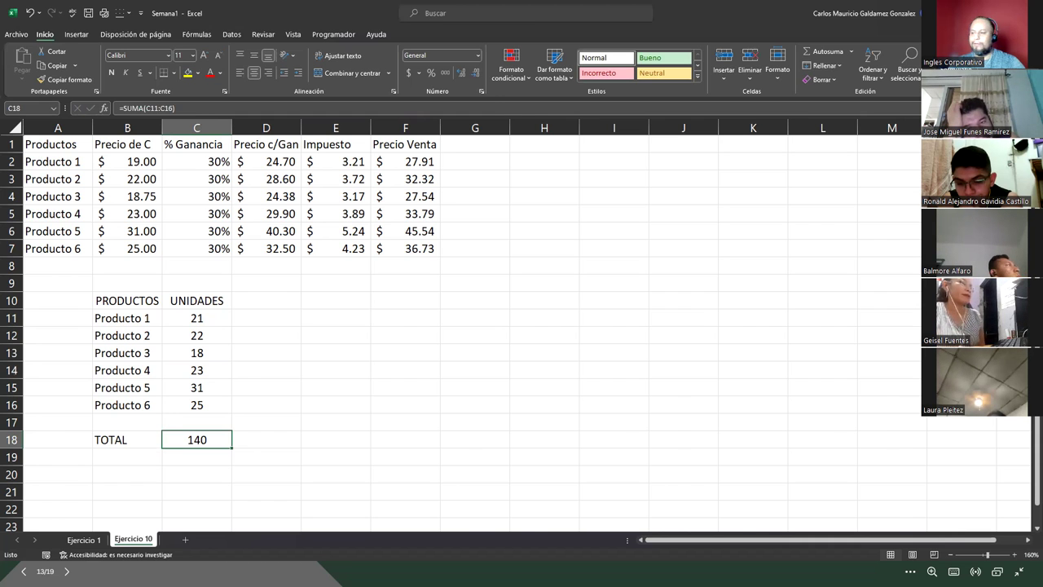
Switch to the presentation and advance to the slide with the SUMA example of Unidades vendidas
key(Right)
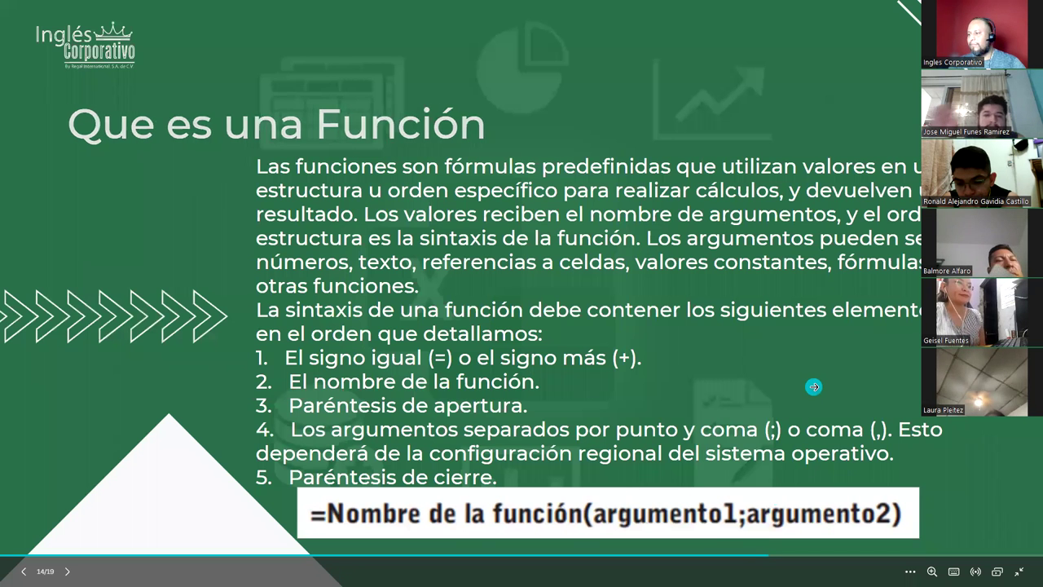
key(Right)
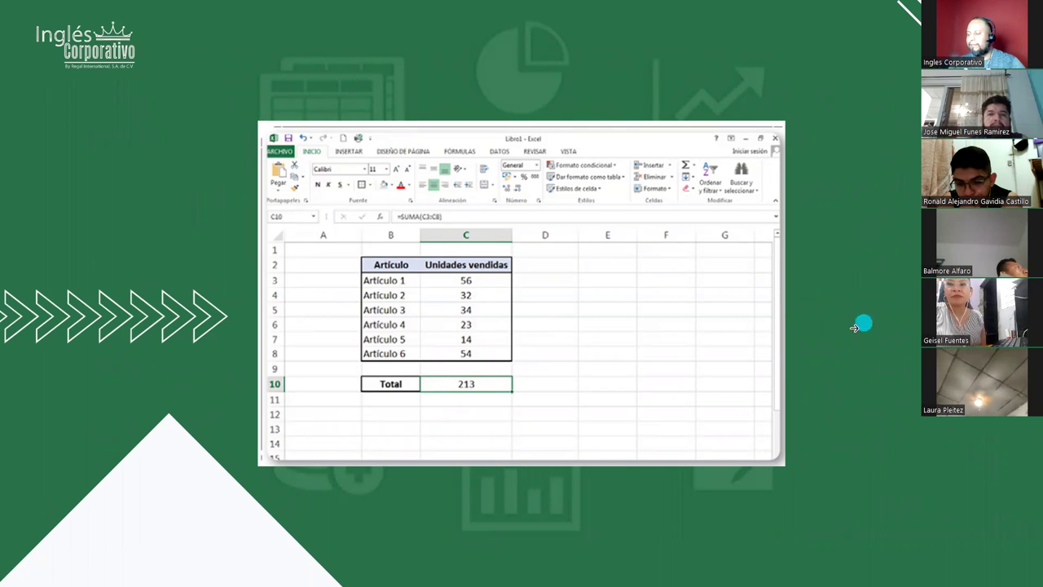
Advance the presentation through the FUNCIONES slide to the Demostración slide and switch back to the Semana1 workbook in Excel
key(Right)
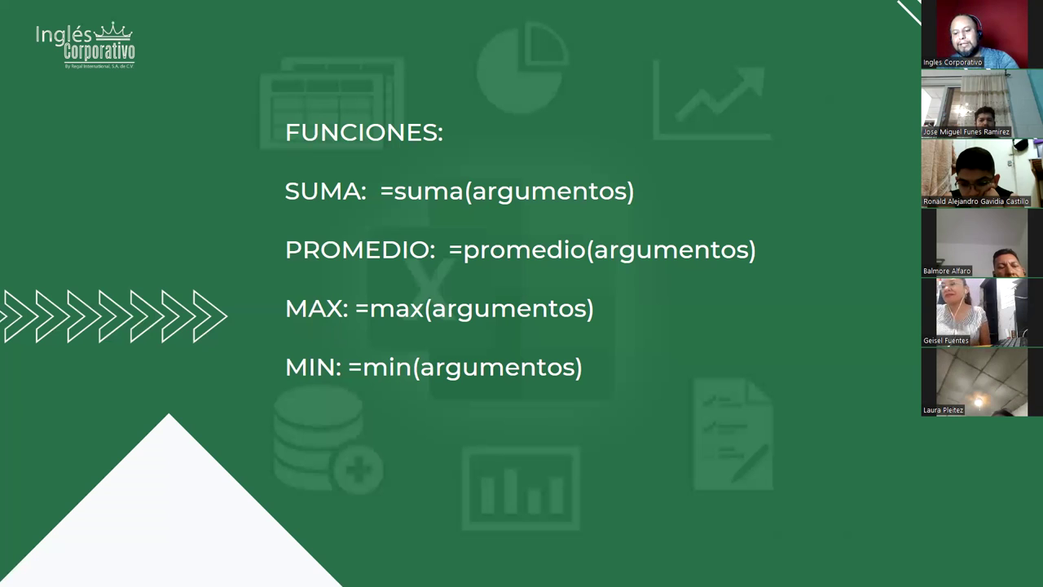
key(Right)
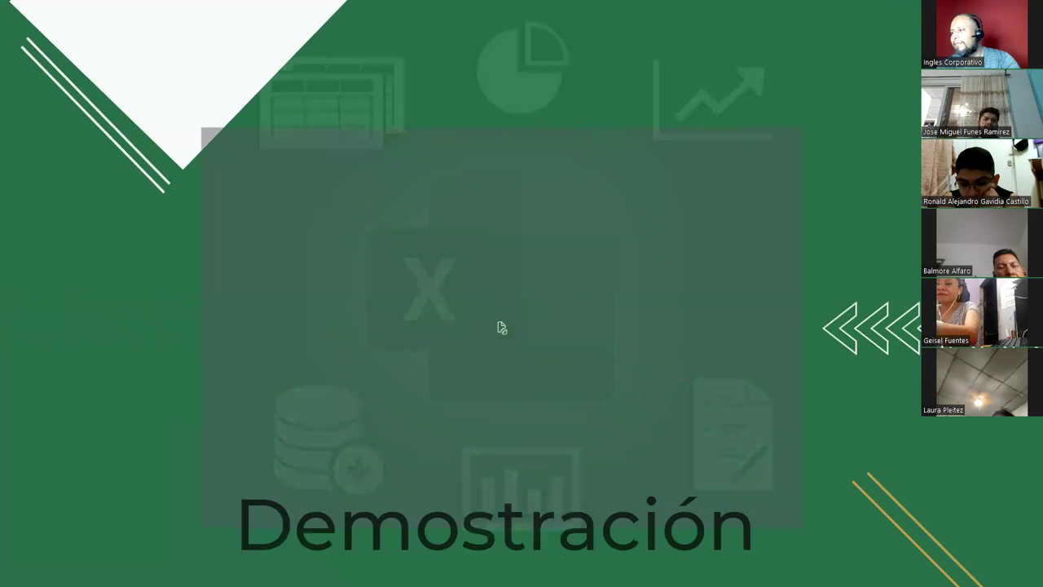
key(alt+Tab)
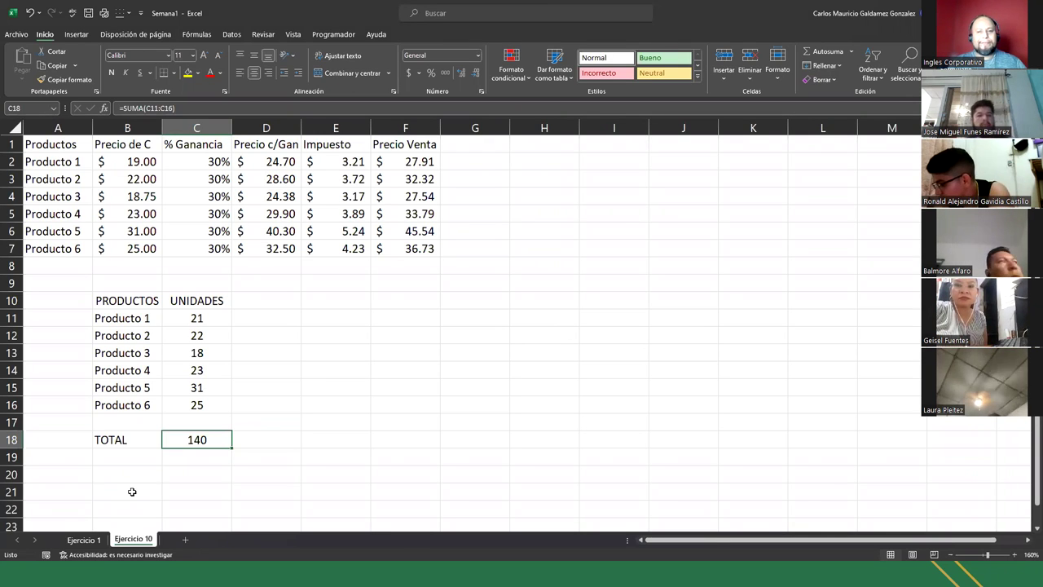
Review the units range C11:C16 and the SUMA formula that totals it in C18
drag(203, 320, 217, 400)
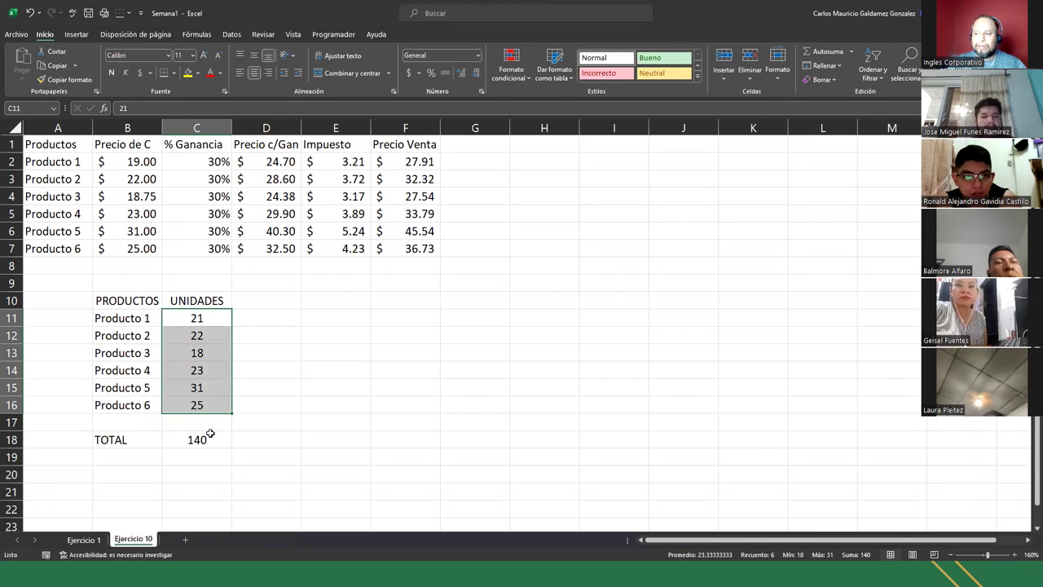
double_click(210, 435)
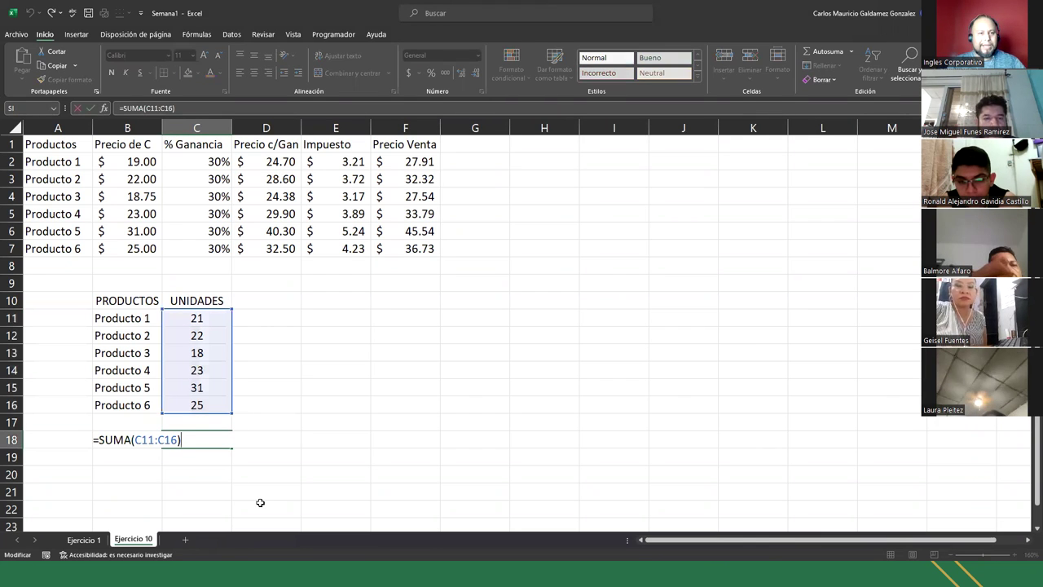
key(ctrl+Return)
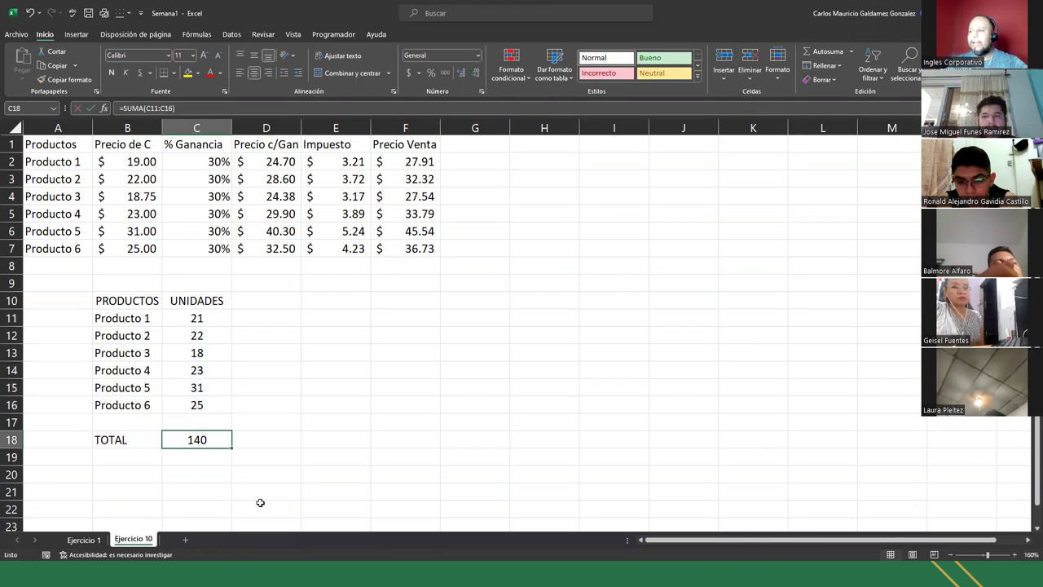
Label E8 as PROMEDIO and average the sale prices in F8 with =PROMEDIO(F2:F7)
click(337, 270)
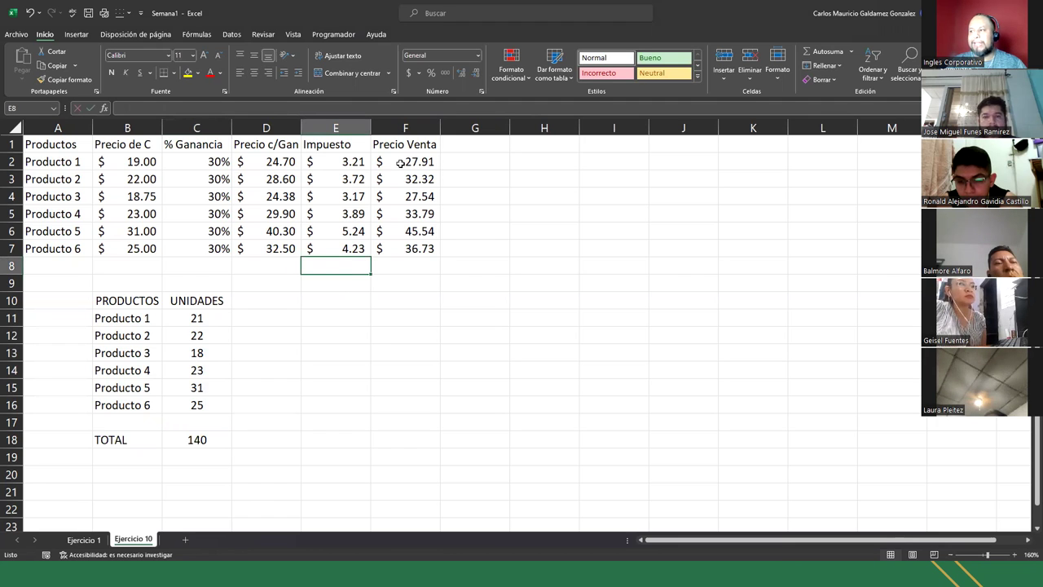
text(PROMEDIO)
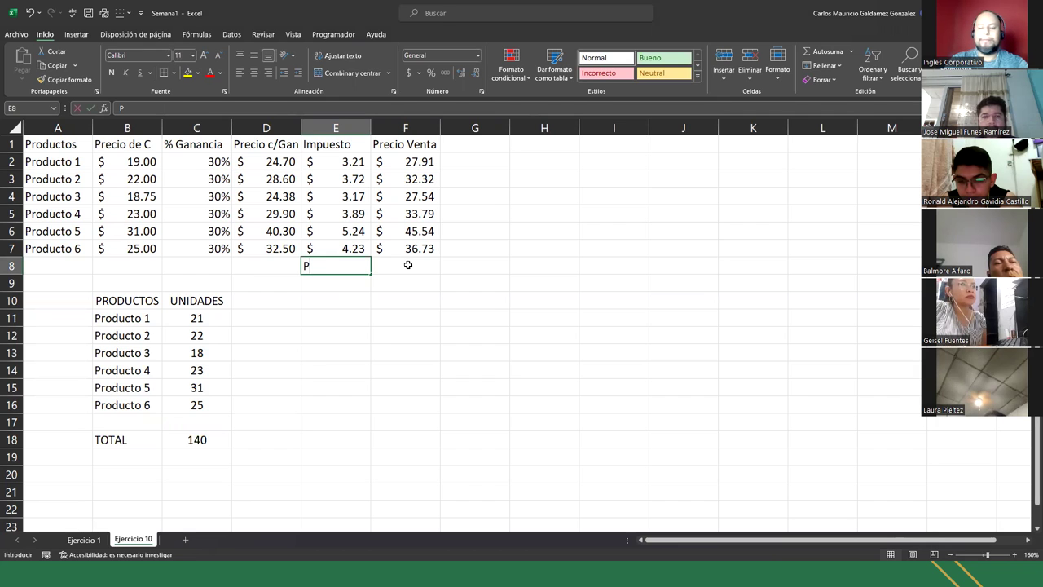
click(407, 265)
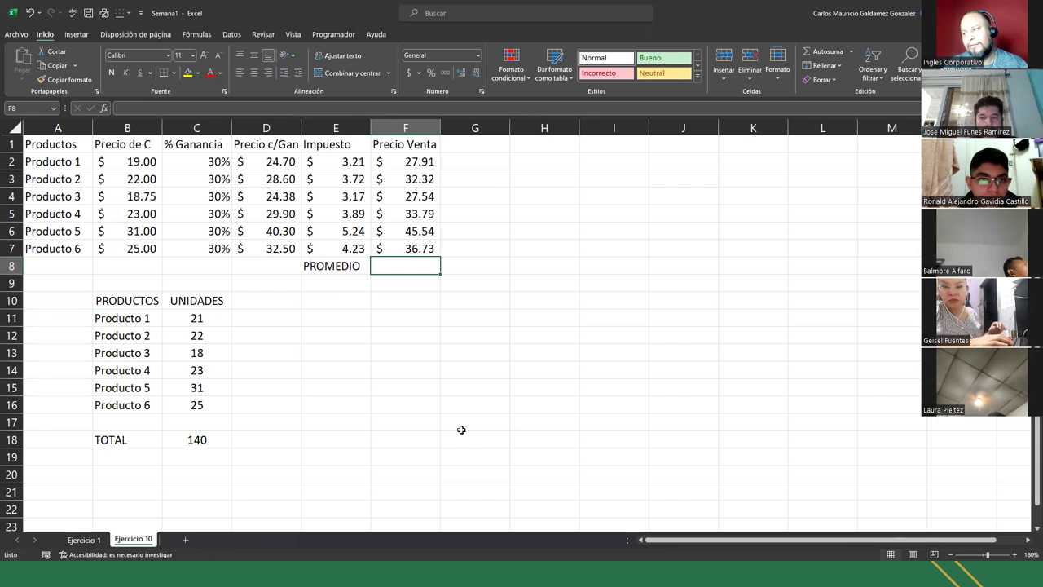
text(=)
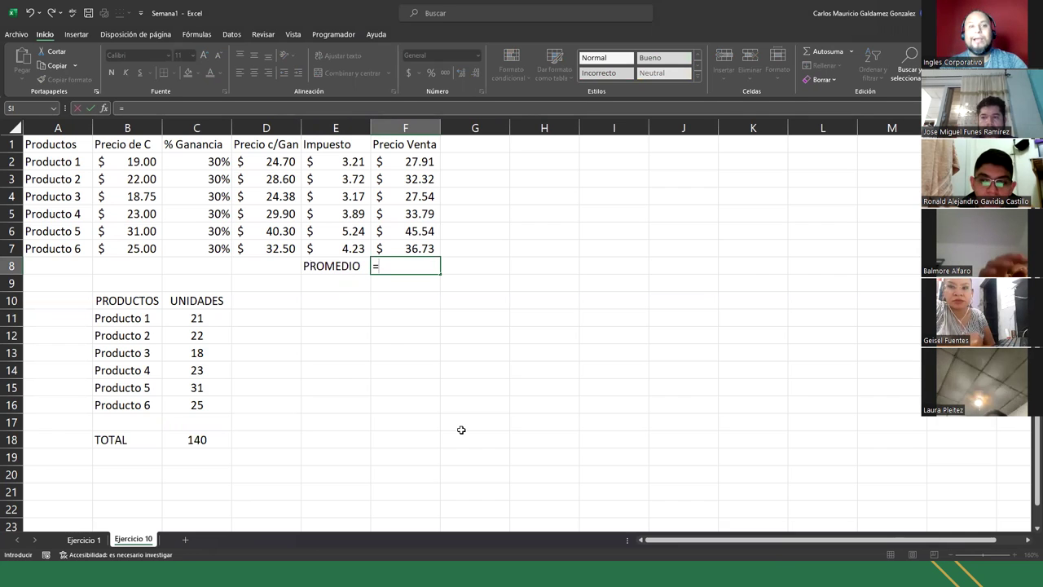
text(PROM)
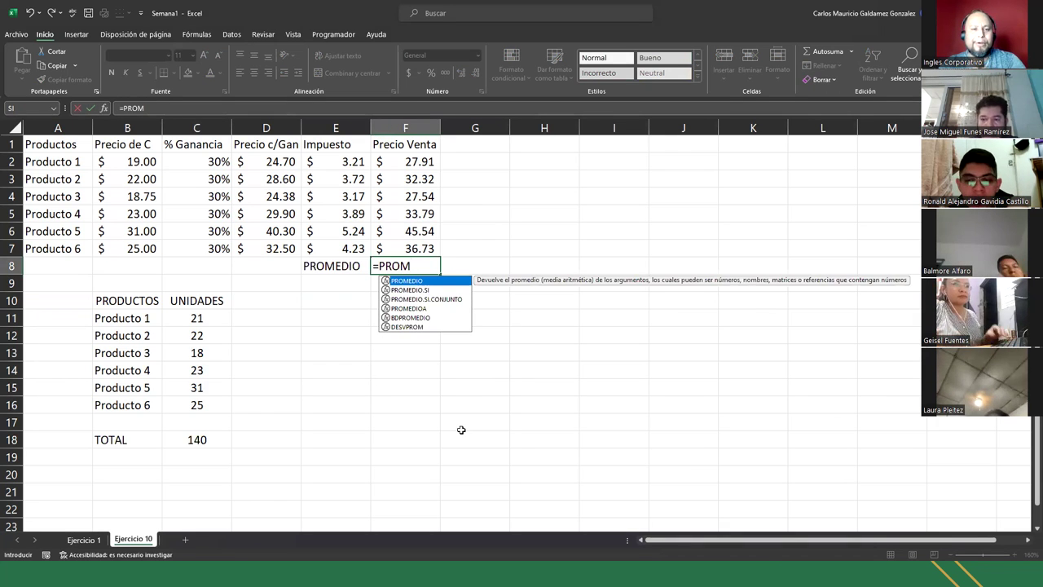
key(Tab)
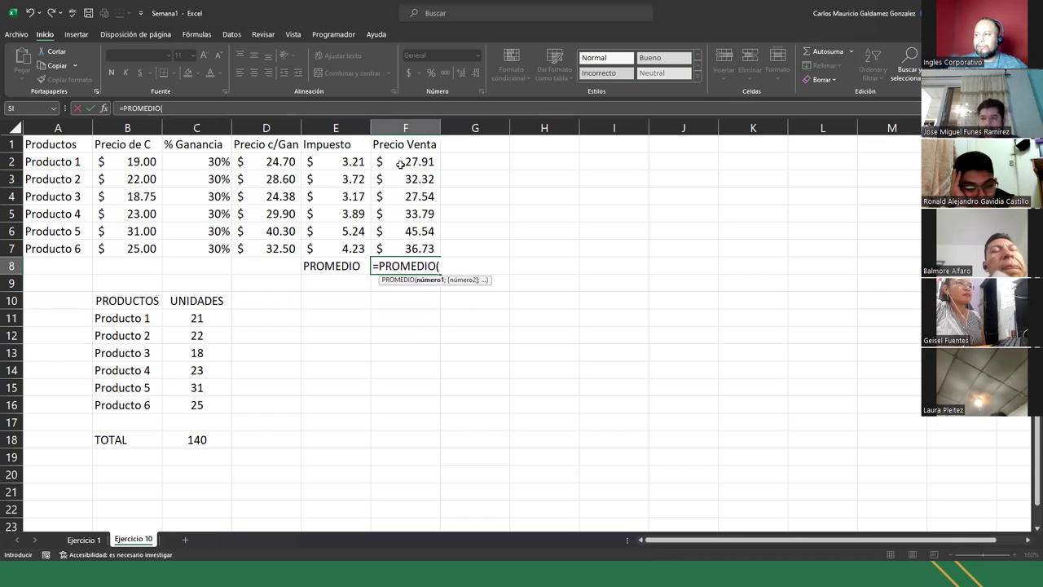
drag(397, 162, 399, 247)
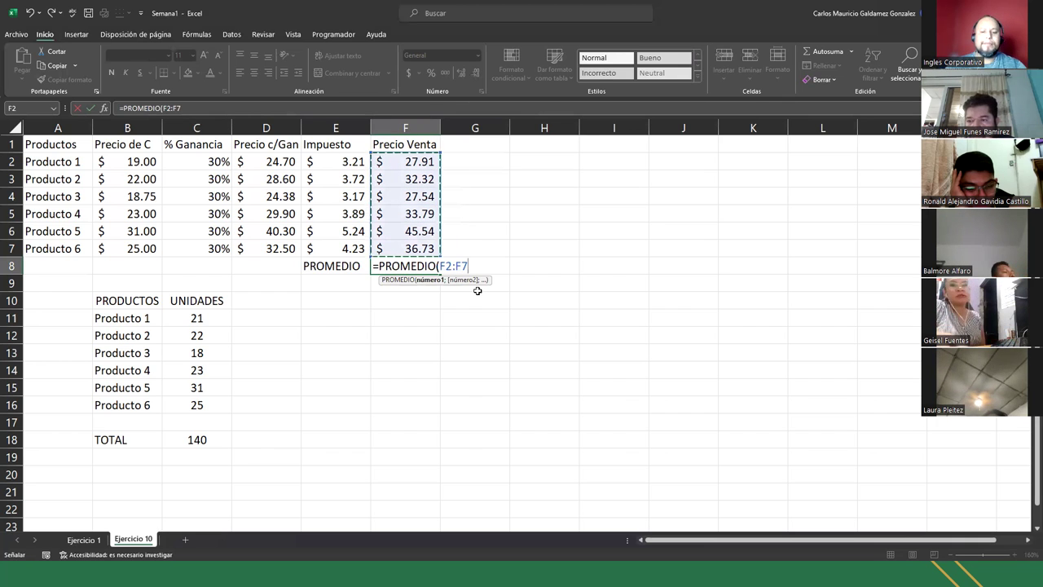
text())
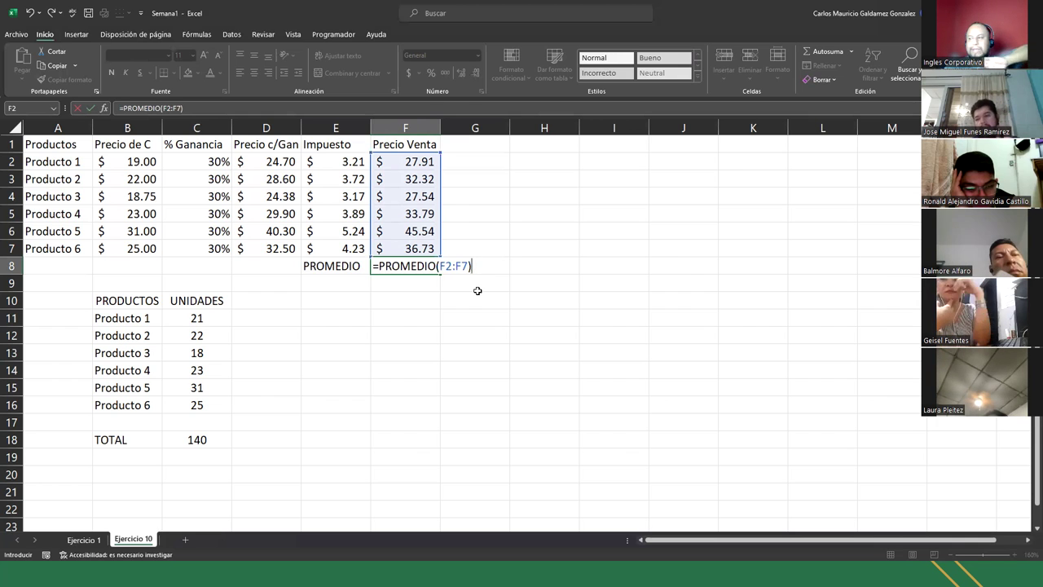
key(Return)
Add the labels PRECIO MAX in E9 and PRECIO MIN in E10
key(Left)
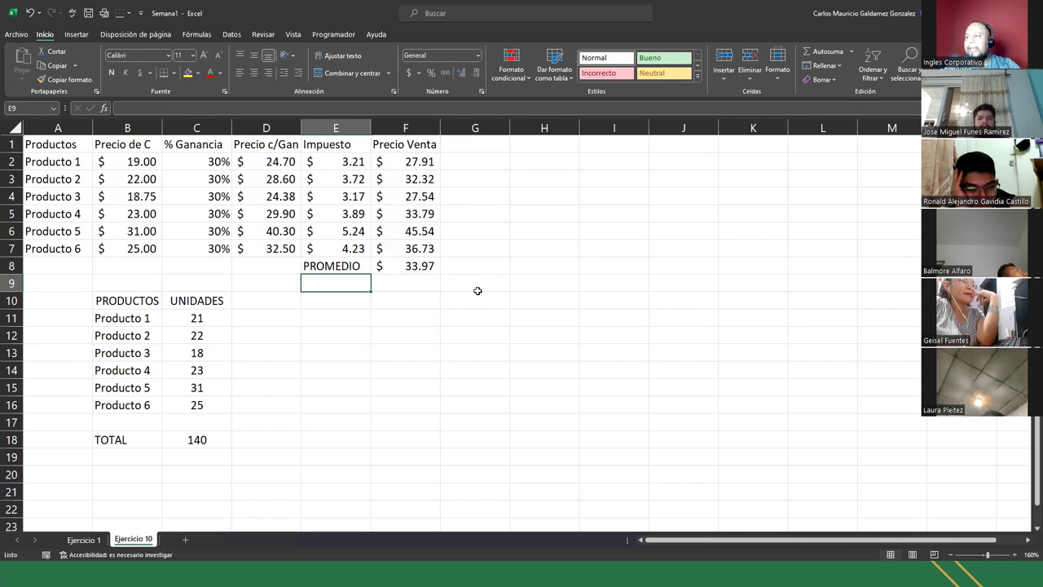
text(PRECI)
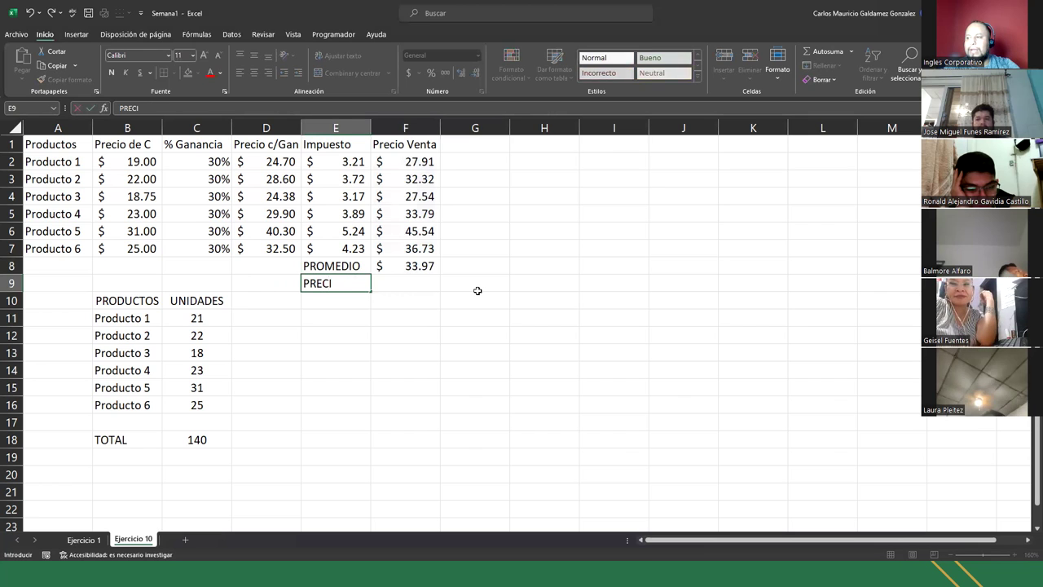
text(O MAX)
key(Return)
text(P)
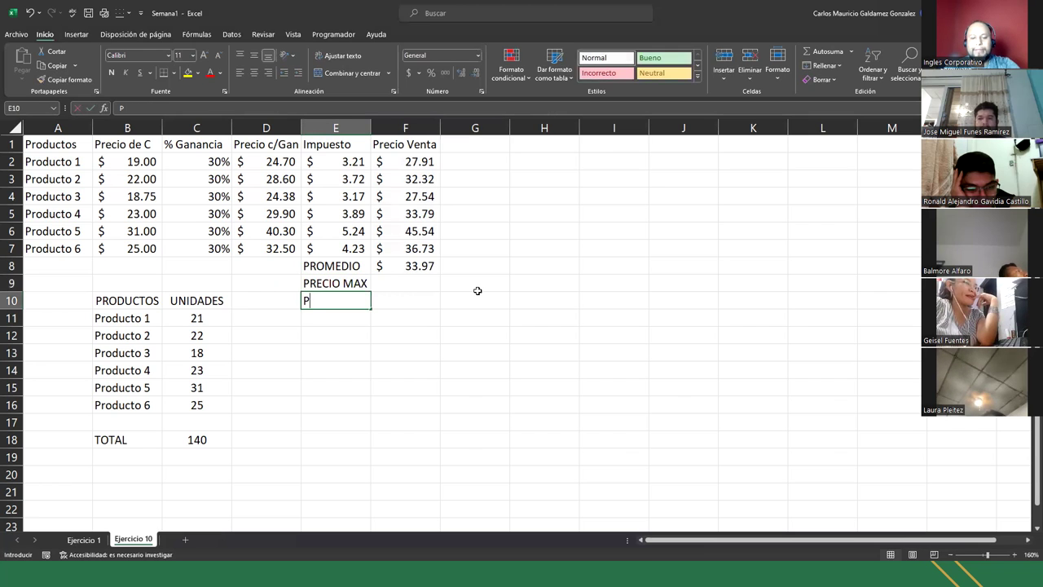
text(RECIO MIN)
key(Tab)
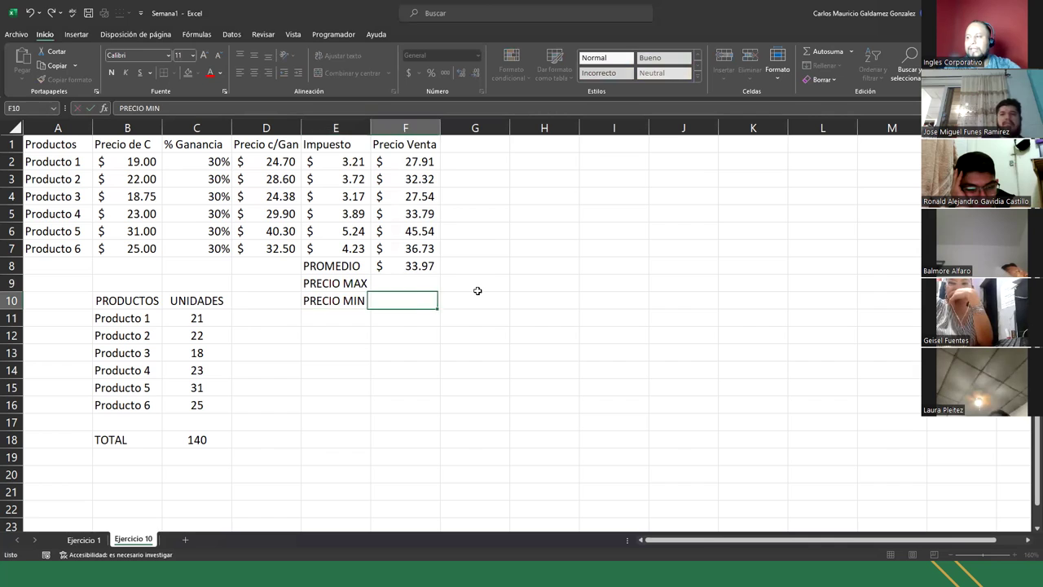
Calculate the highest sale price in F9 with =MAX(F2:F7) and compare it with Producto 5's price in F6
key(Up)
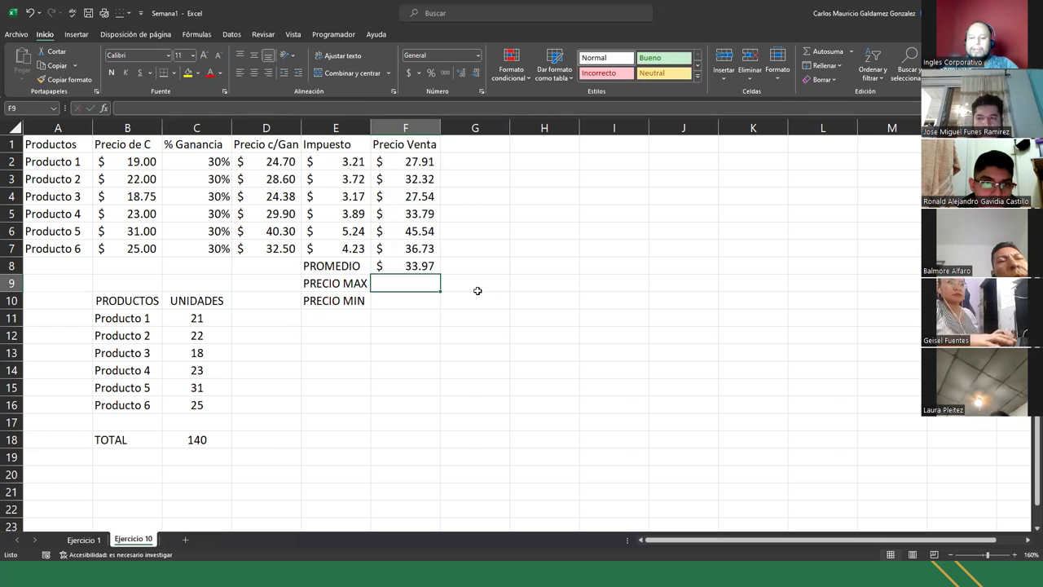
text(=MAX)
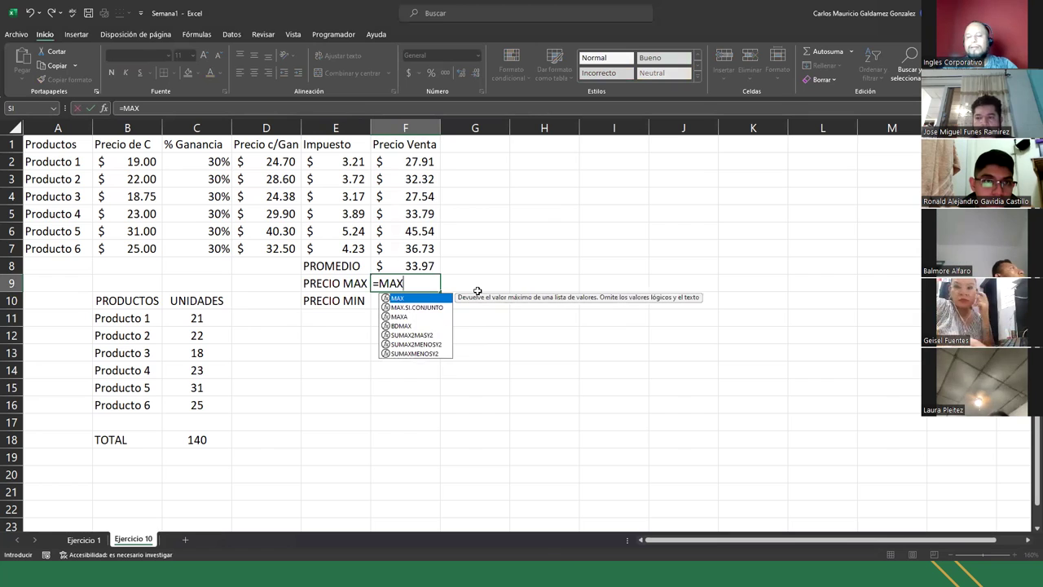
text(()
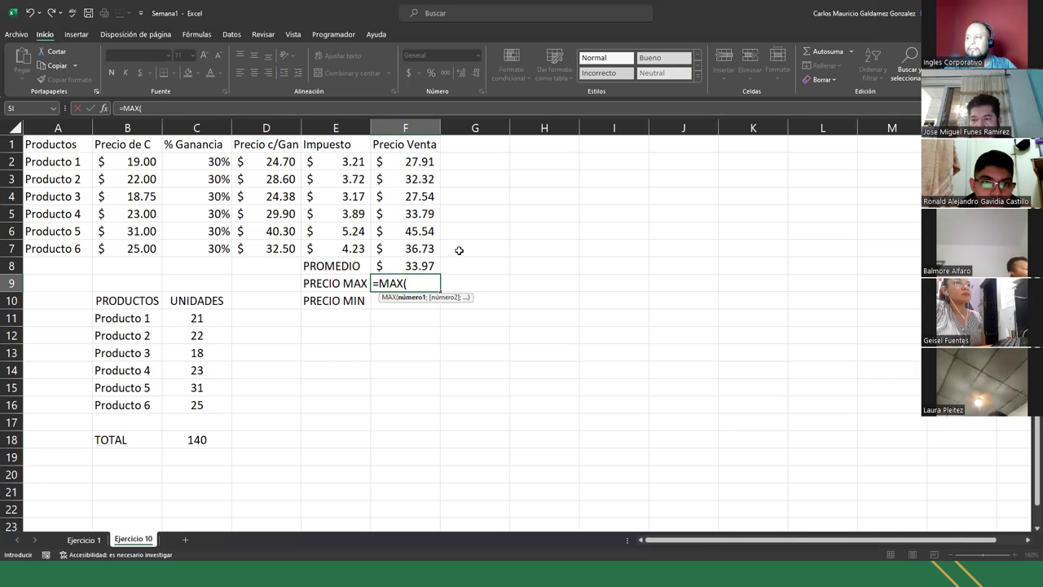
click(390, 162)
drag(390, 161, 385, 246)
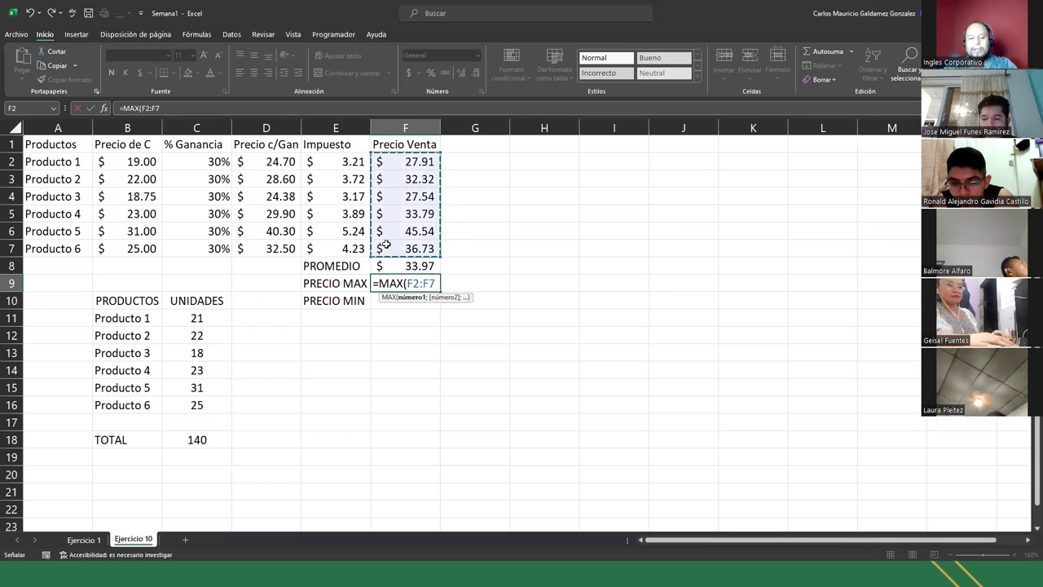
text())
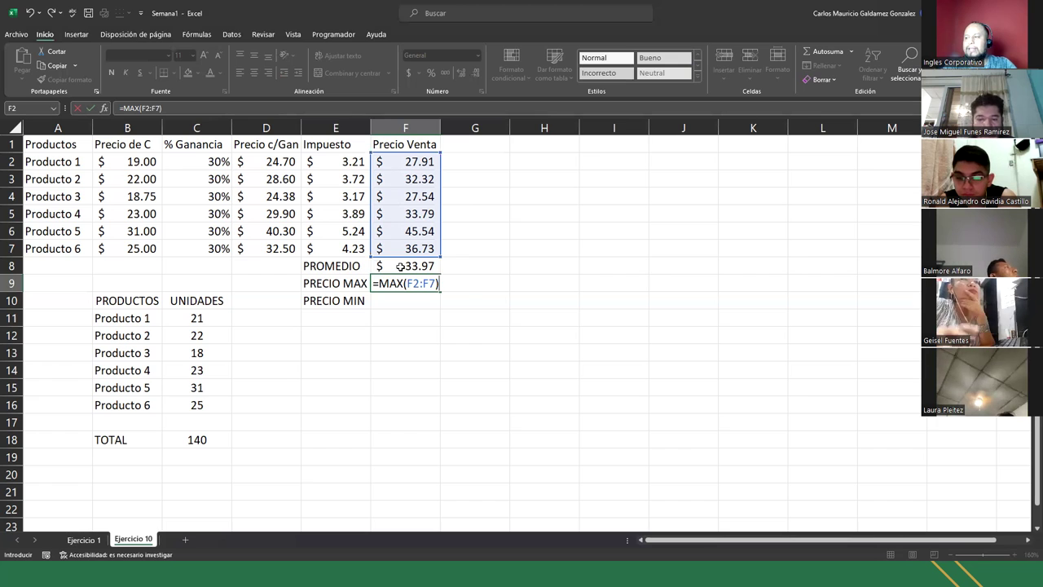
key(Return)
key(Up)
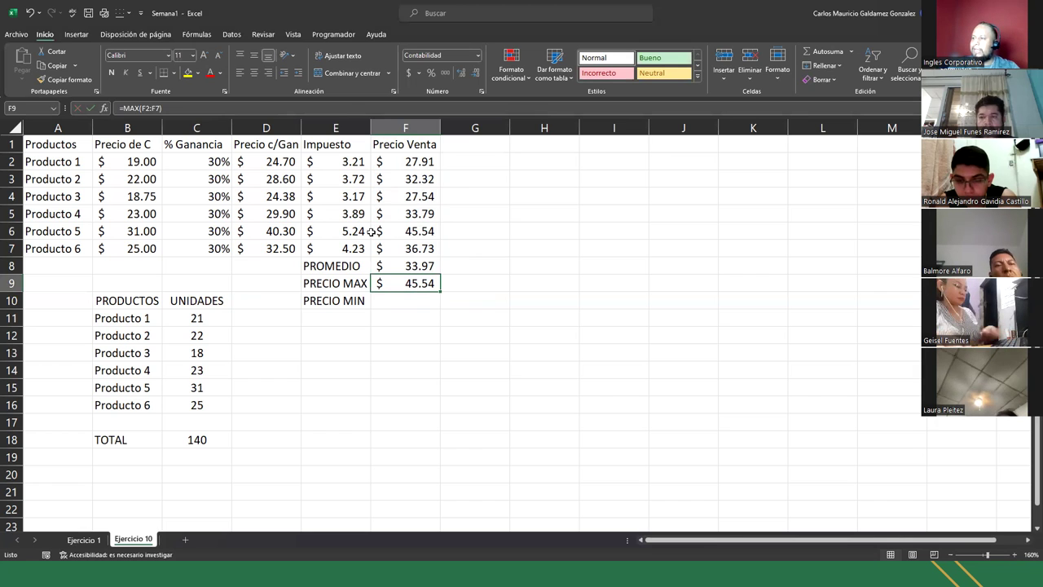
click(419, 229)
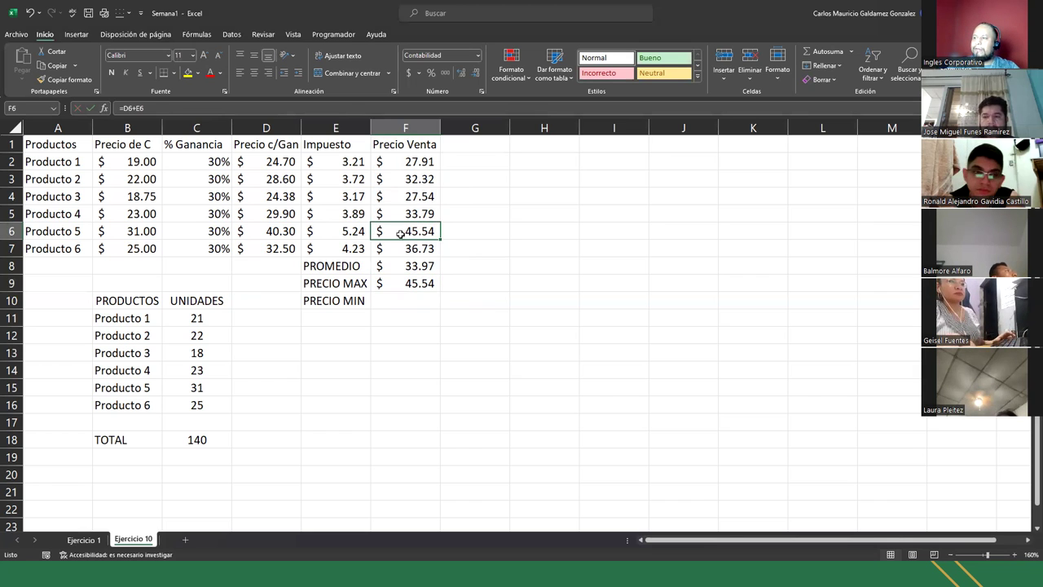
click(390, 285)
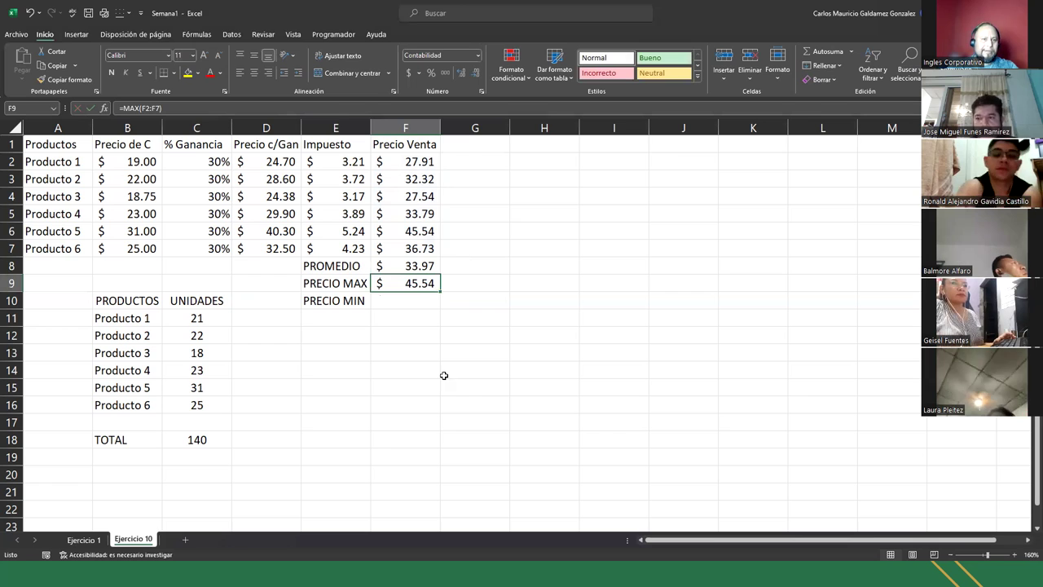
Calculate the lowest sale price in F10 with =MIN(F2:F7)
click(383, 302)
text(=)
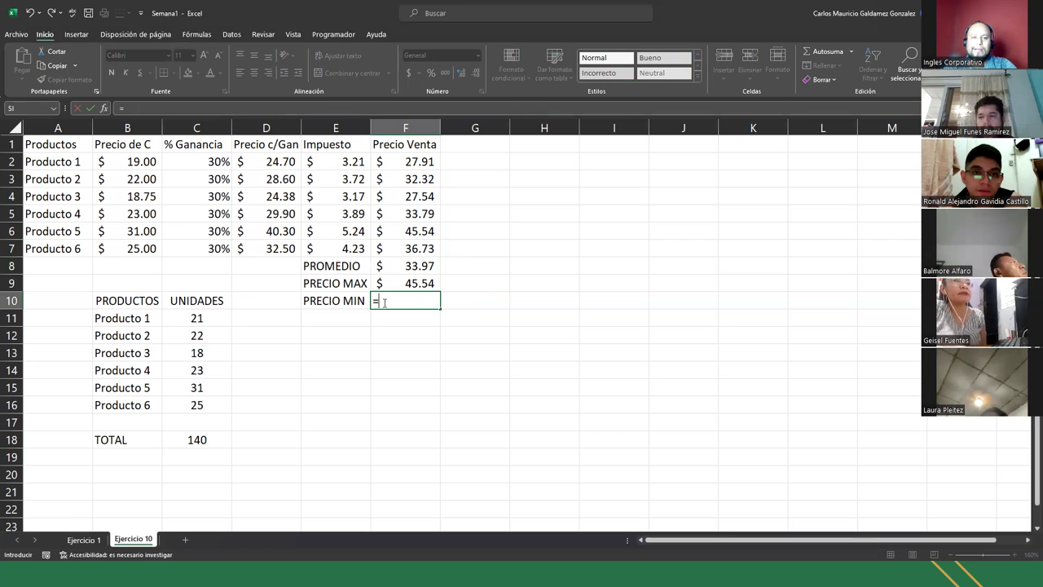
text(MIN()
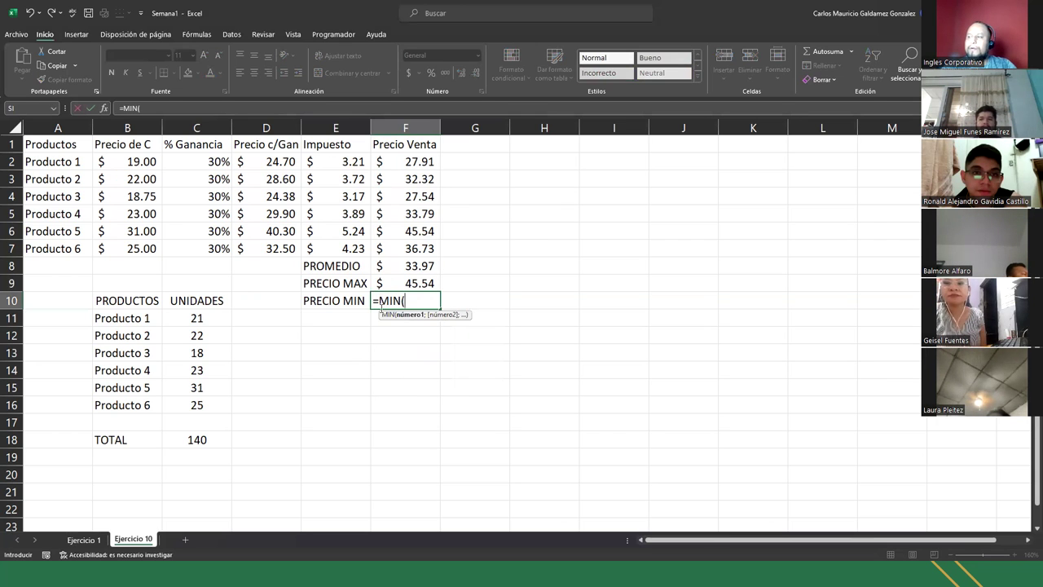
drag(402, 164, 392, 247)
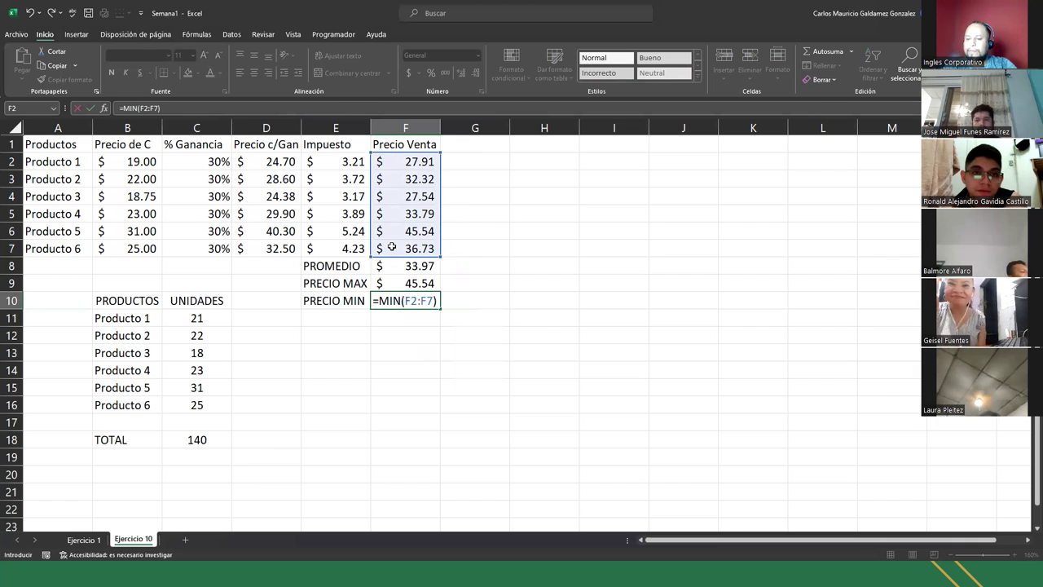
key(Return)
key(Up)
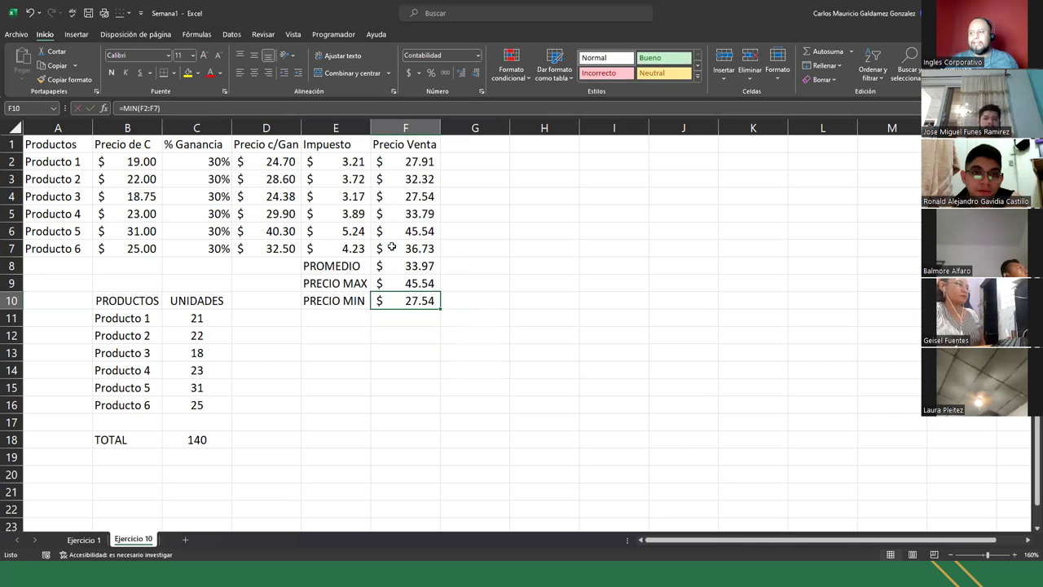
Review the SUMA, PROMEDIO, MAX and MIN formulas in C18, F8, F9 and F10 and the ranges they use, discarding any accidental edit
double_click(176, 440)
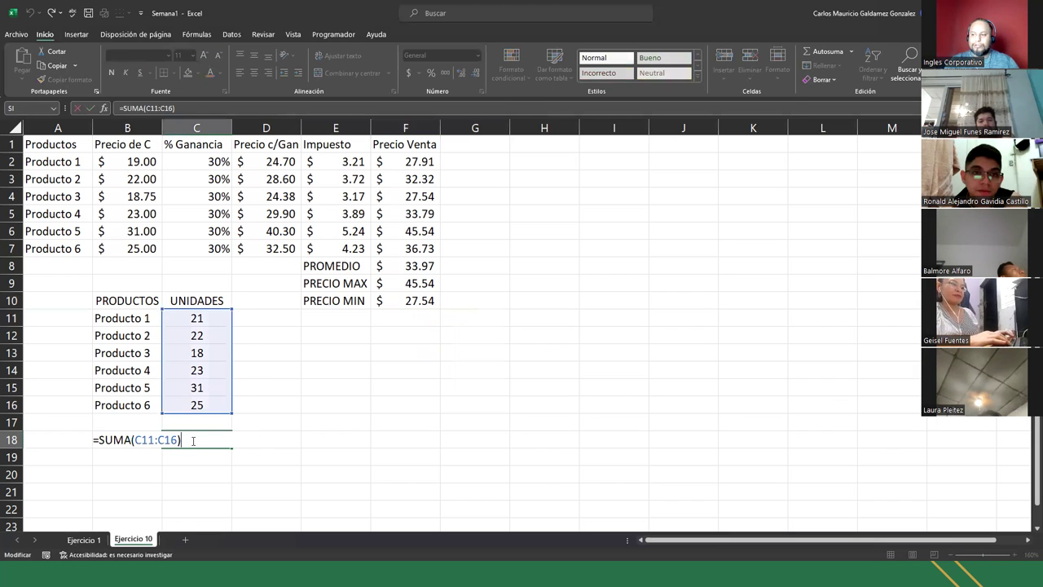
key(Return)
double_click(394, 267)
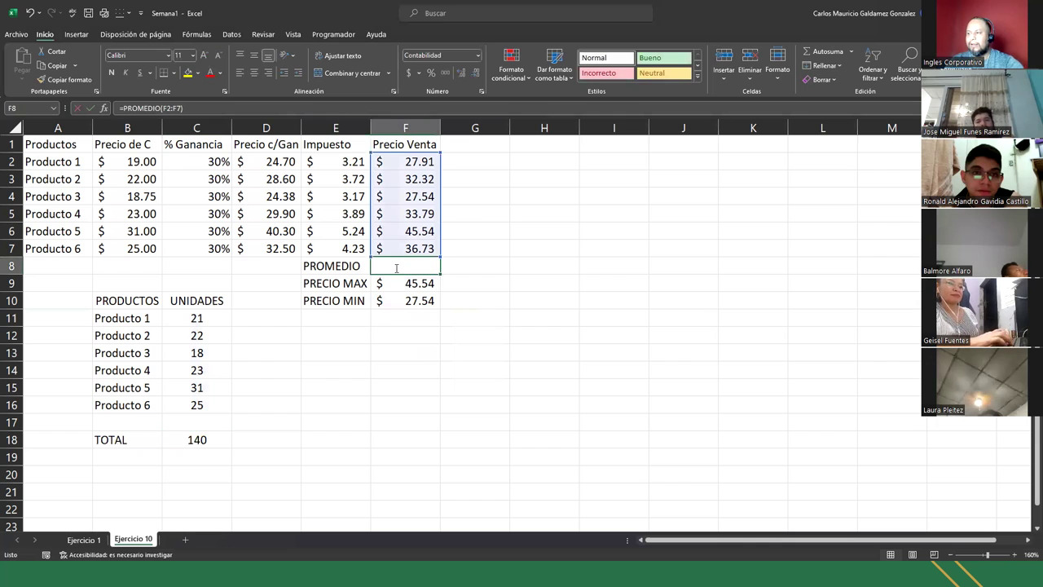
double_click(380, 285)
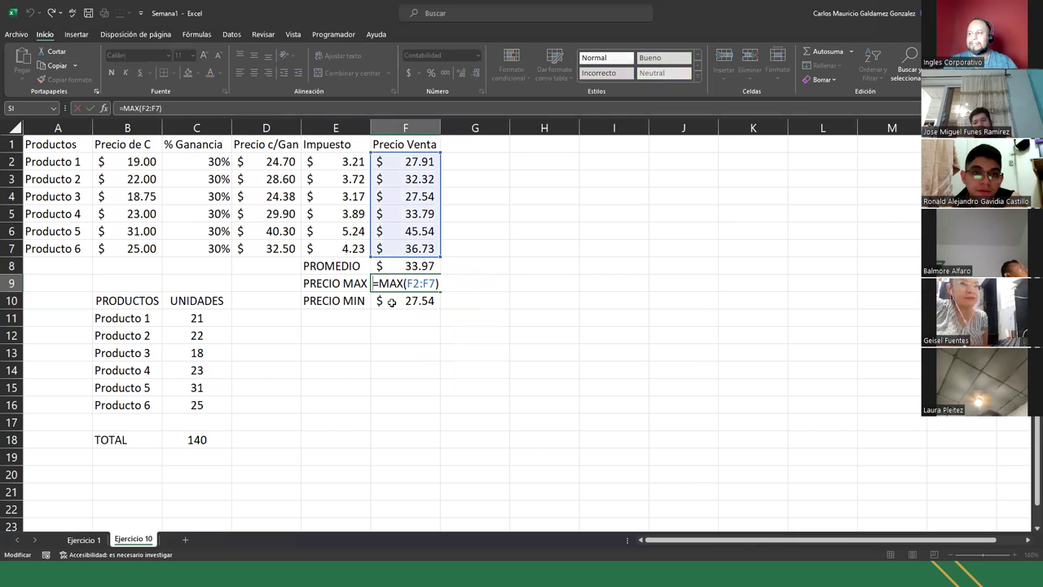
click(391, 300)
text(=)
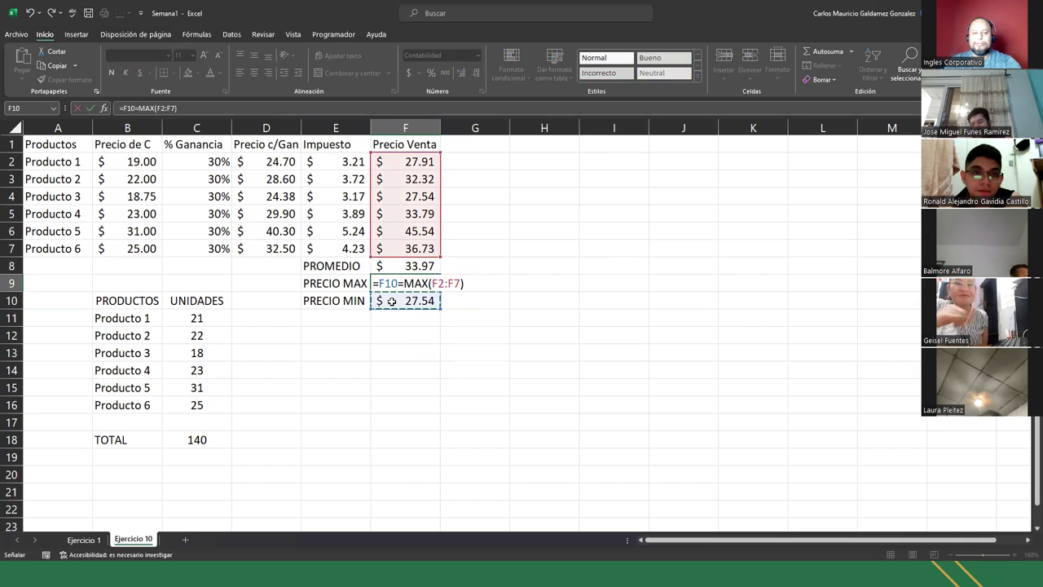
key(Escape)
click(392, 301)
key(F2)
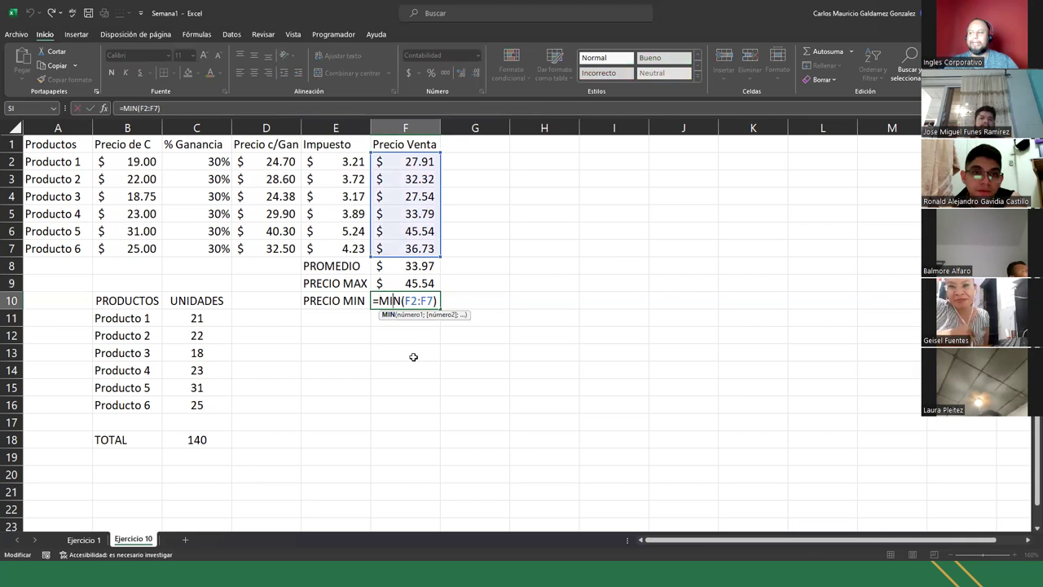
Leave the MIN formula in F10 and review the PROMEDIO and MAX formulas in F8 and F9 and Producto 5's cost price in B6
click(413, 357)
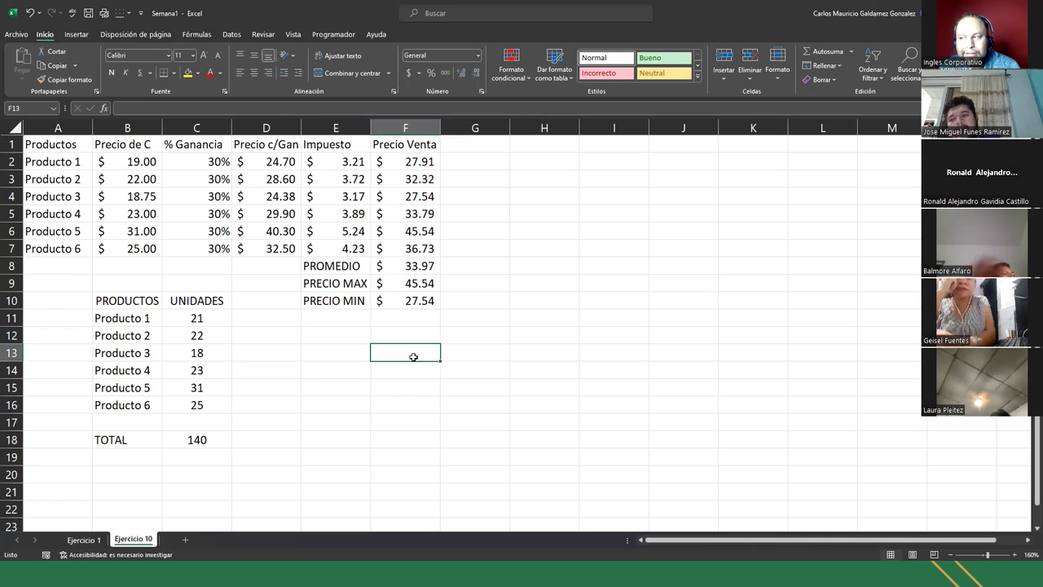
key(Up)
key(Up)
key(Up)
key(Up)
key(Up)
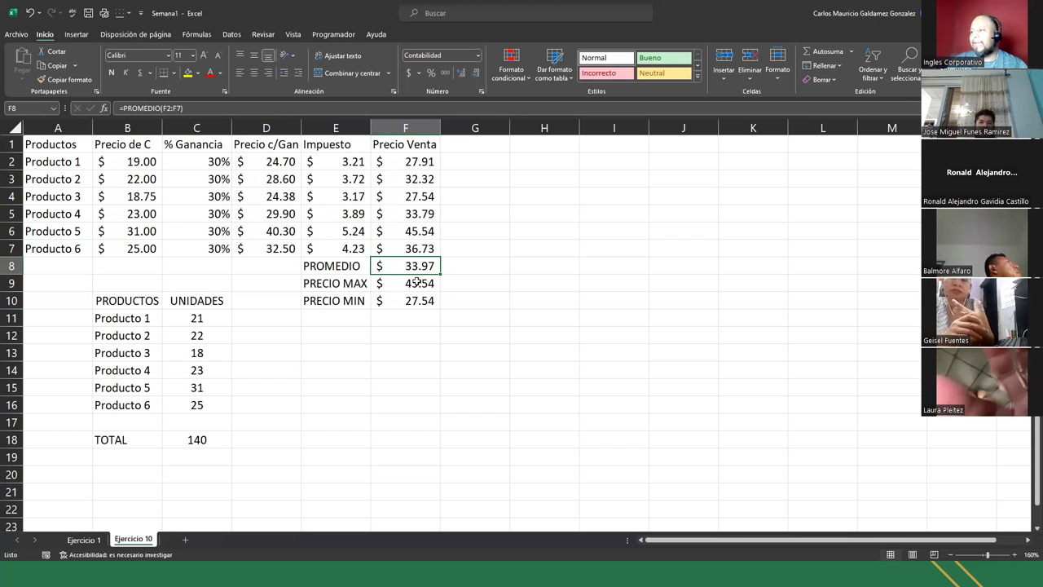
key(Down)
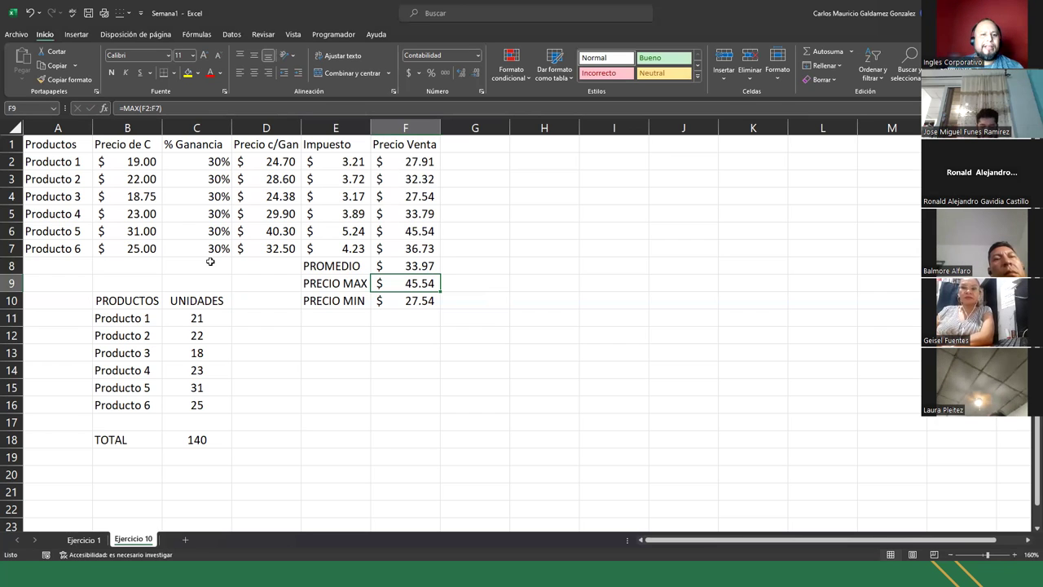
click(122, 225)
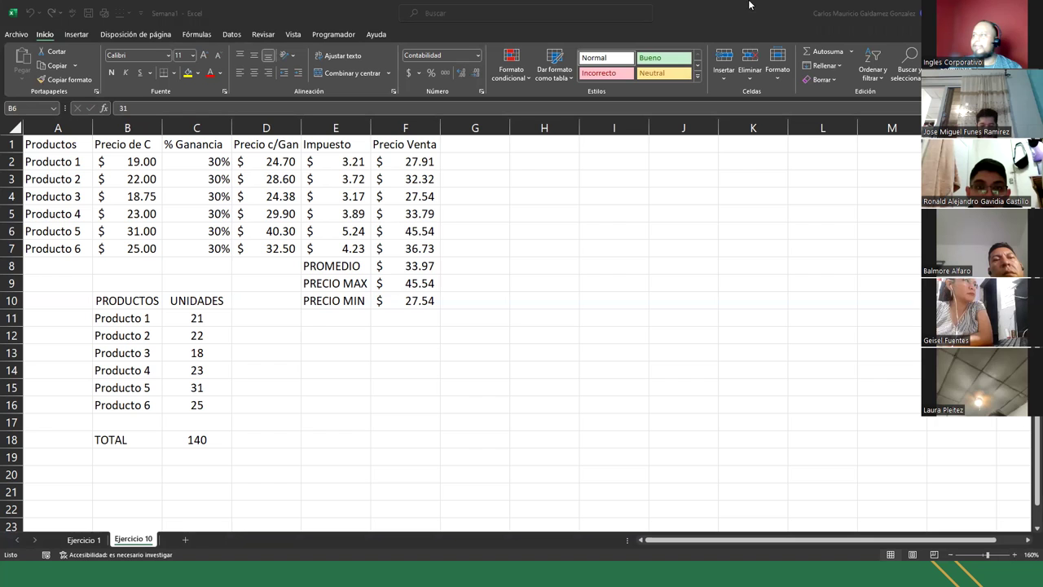
Switch to the course presentation's slideshow and advance past the Demostración slide
key(alt+Tab)
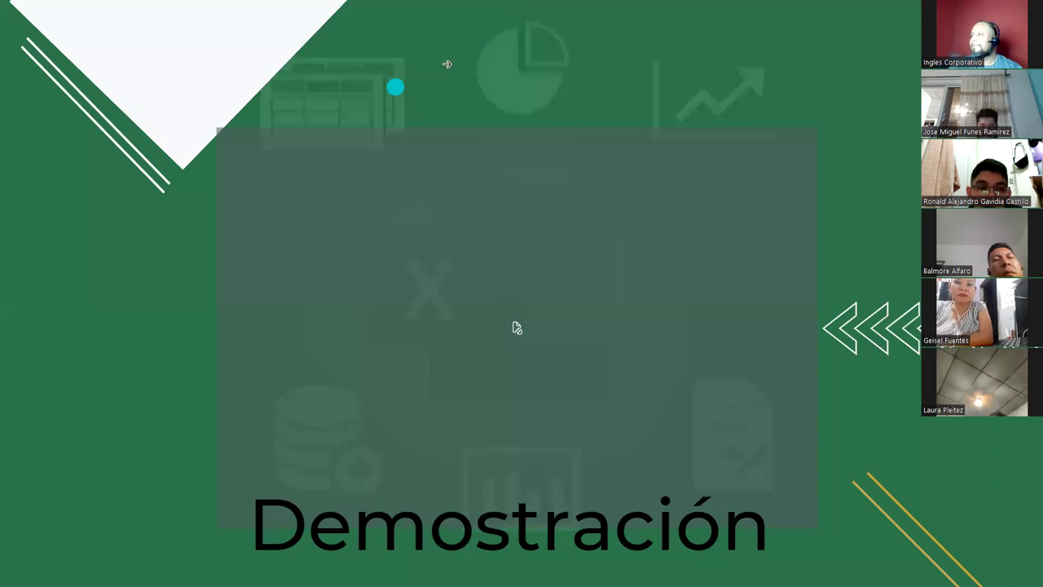
click(512, 326)
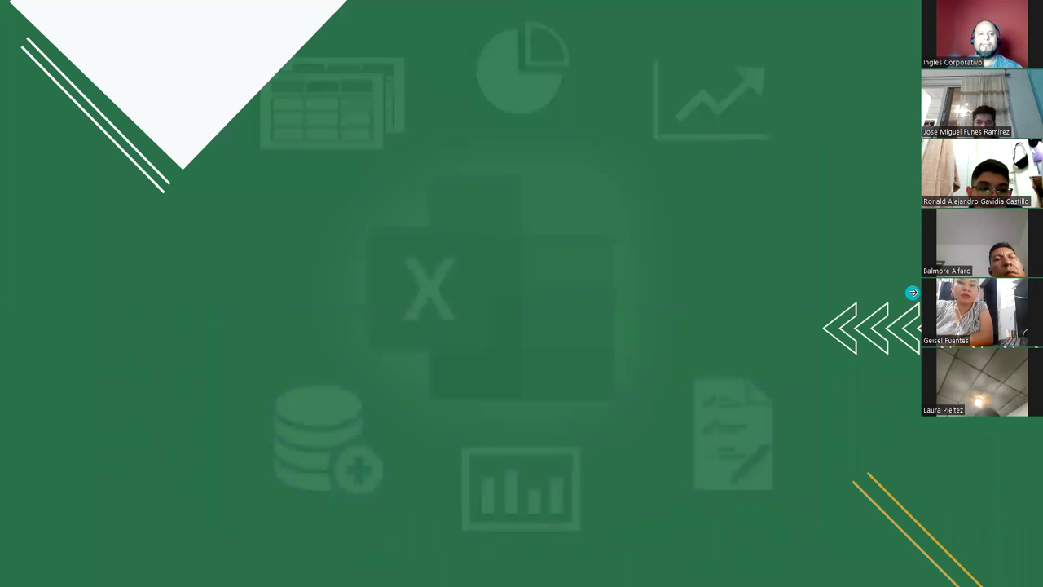